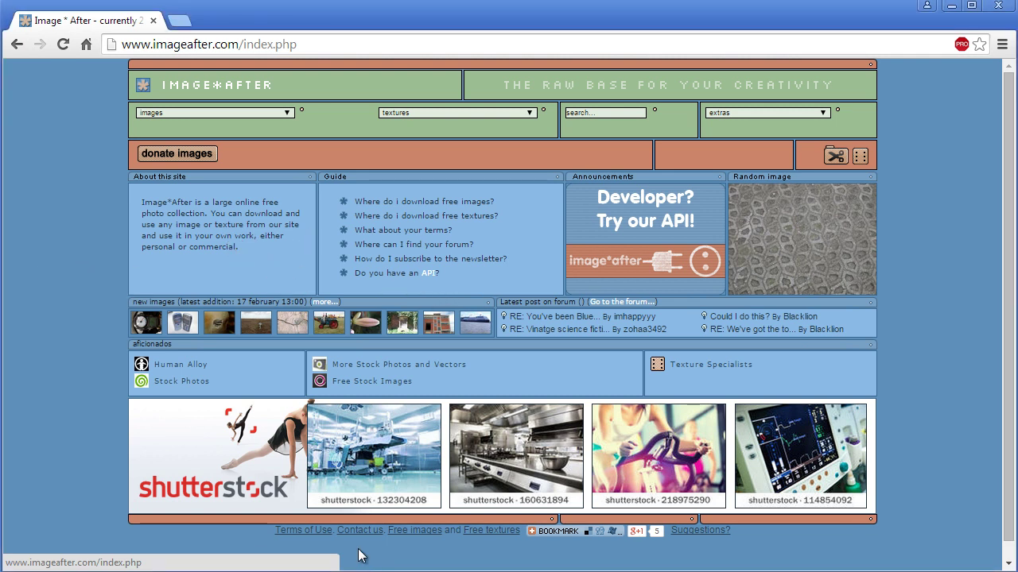
# Open the site's Terms of Use and read what its license allows for the images and textures
pyautogui.click(294, 531)
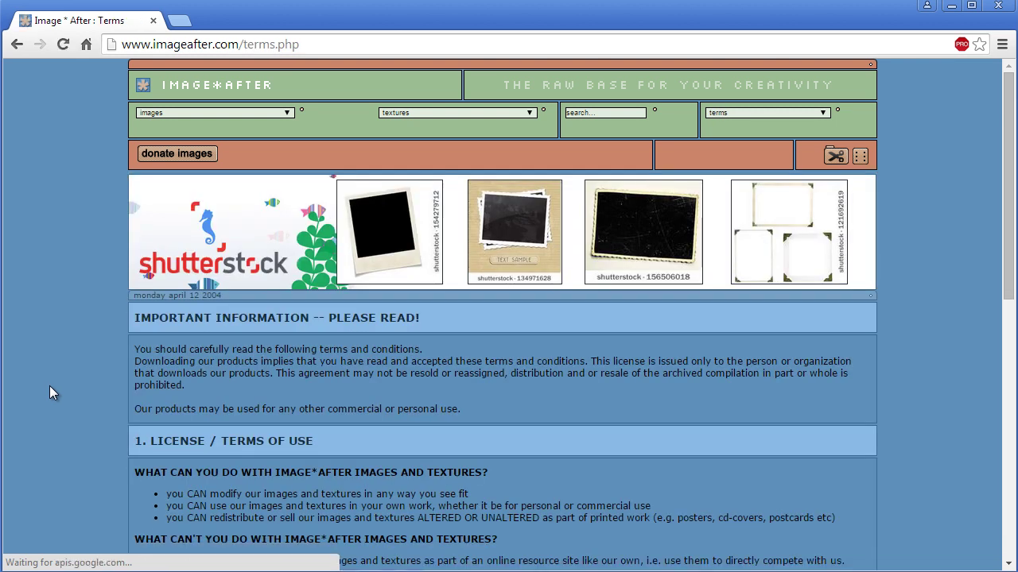
pyautogui.scroll(-3, 315, 390)
pyautogui.moveTo(185, 255); pyautogui.dragTo(477, 258)
pyautogui.moveTo(187, 267); pyautogui.dragTo(642, 268)
pyautogui.click(237, 279)
pyautogui.moveTo(237, 279); pyautogui.dragTo(395, 279)
pyautogui.moveTo(440, 279); pyautogui.dragTo(541, 279)
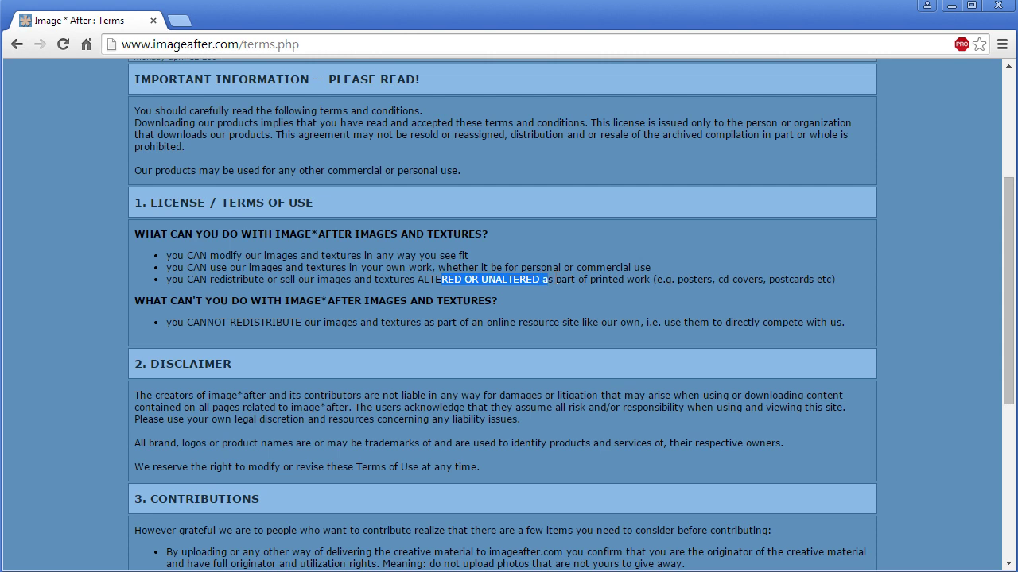
pyautogui.tripleClick(608, 279)
pyautogui.click(610, 279)
pyautogui.scroll(2, 576, 267)
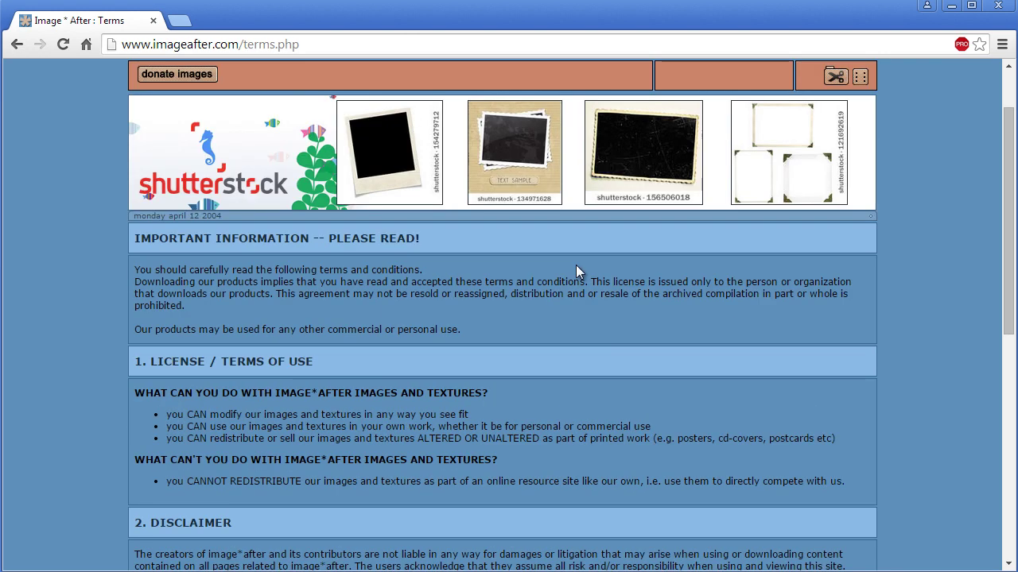
pyautogui.scroll(1, 576, 267)
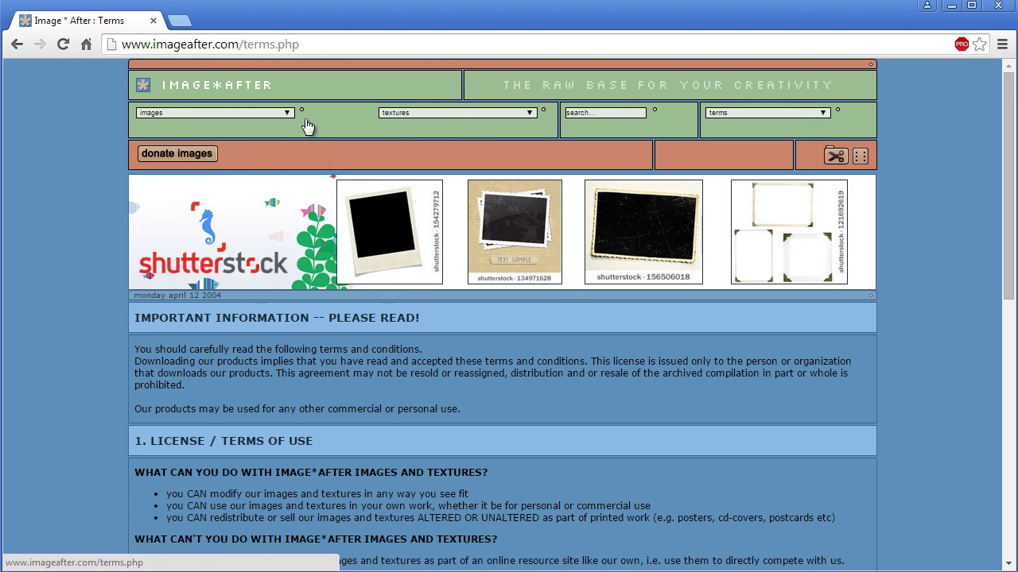
# Return to the site's home page and open the nature_characters_humanoids image category
pyautogui.click(199, 88)
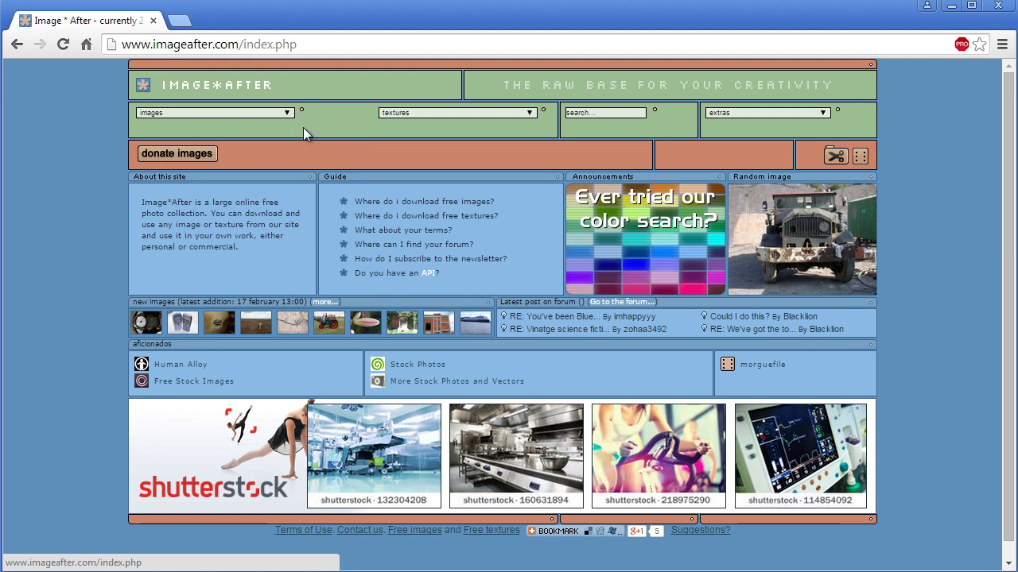
pyautogui.click(288, 113)
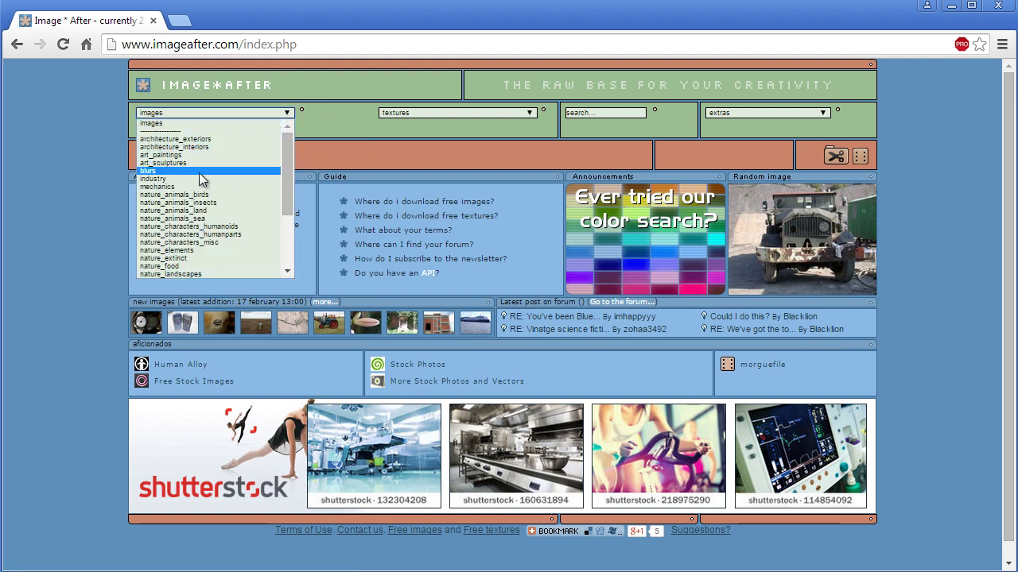
pyautogui.click(207, 228)
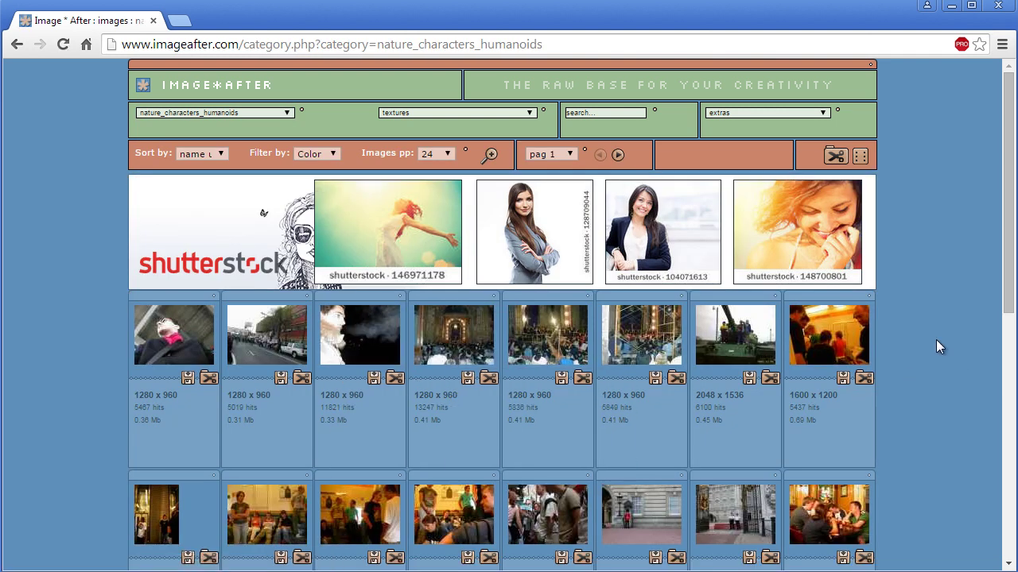
# Browse the category's first page of thumbnails and go to page 7
pyautogui.scroll(-2, 523, 413)
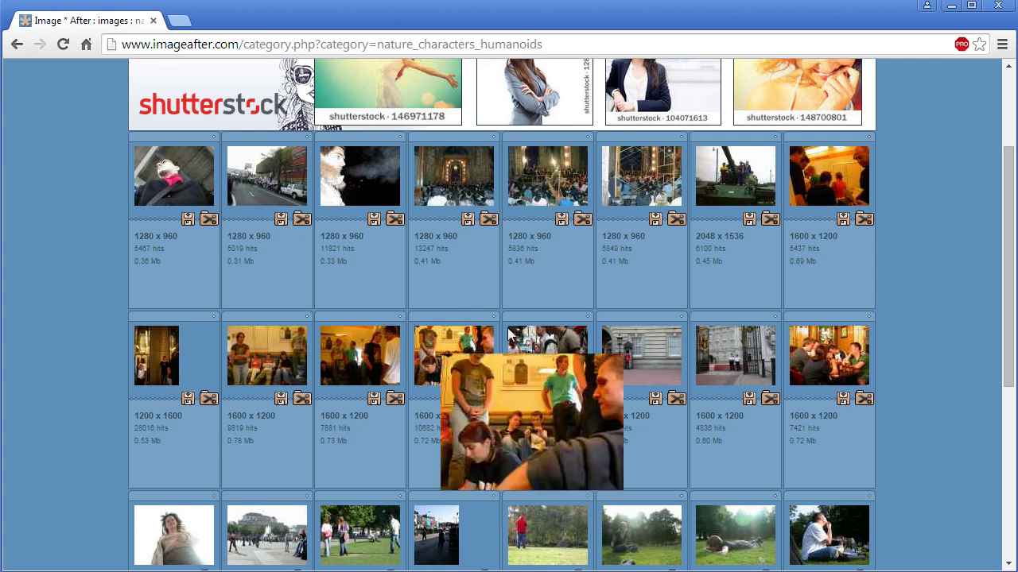
pyautogui.scroll(-4, 511, 275)
pyautogui.scroll(1, 872, 294)
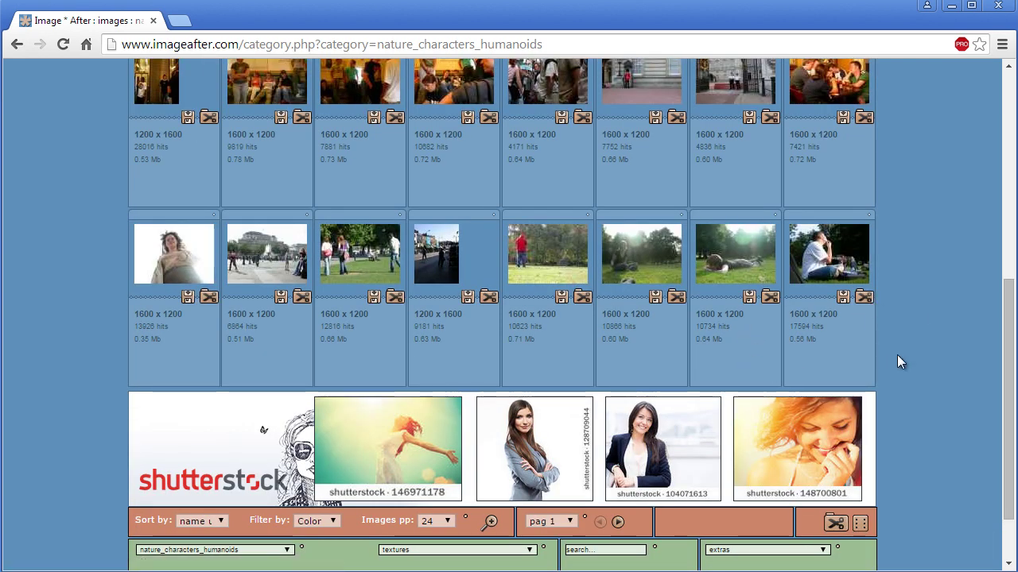
pyautogui.scroll(5, 921, 288)
pyautogui.scroll(-6, 905, 289)
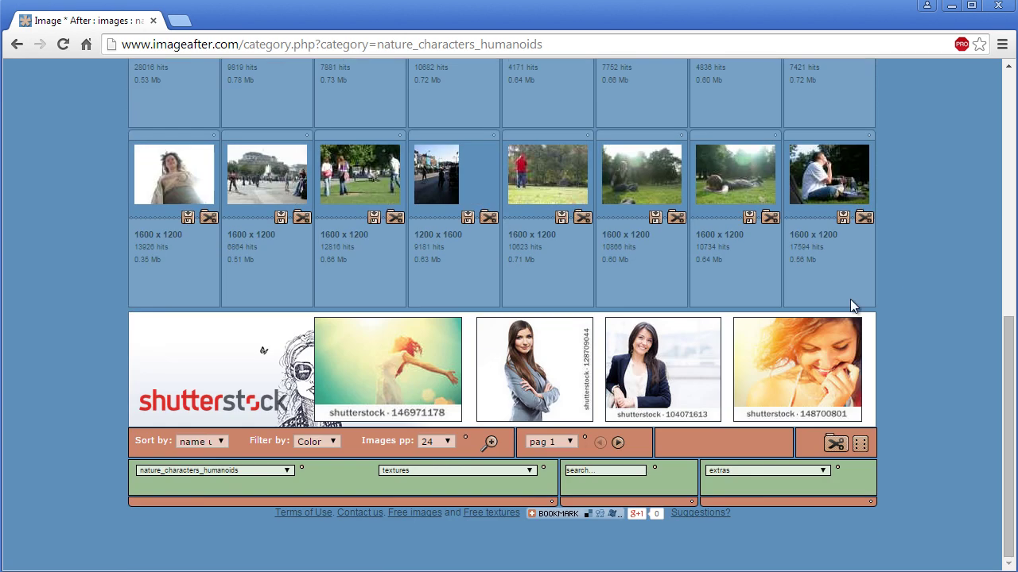
pyautogui.click(567, 441)
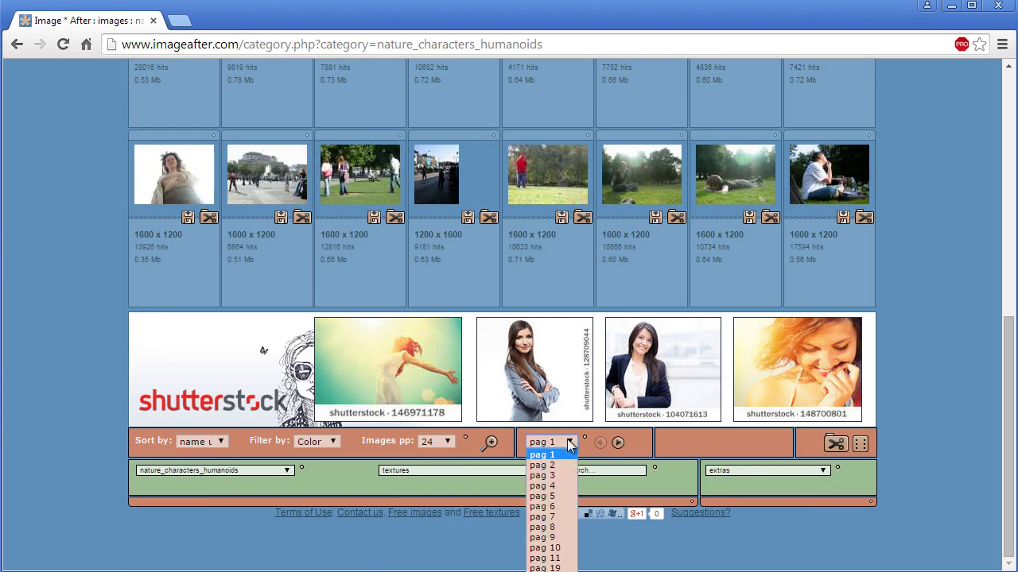
pyautogui.click(547, 517)
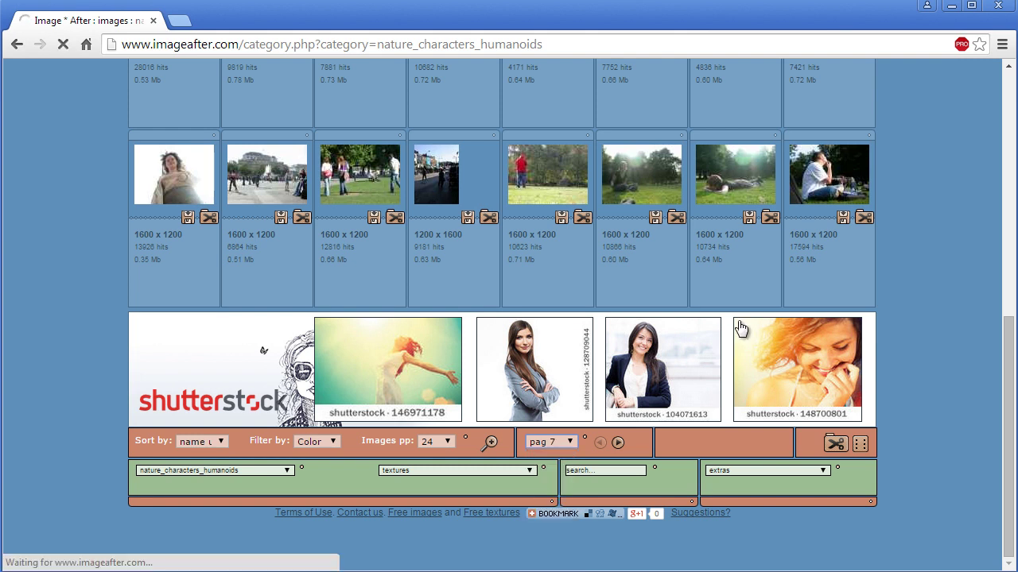
# Open the five shaved-head photos of the same man from the second thumbnail row in separate new tabs
pyautogui.scroll(-2, 800, 298)
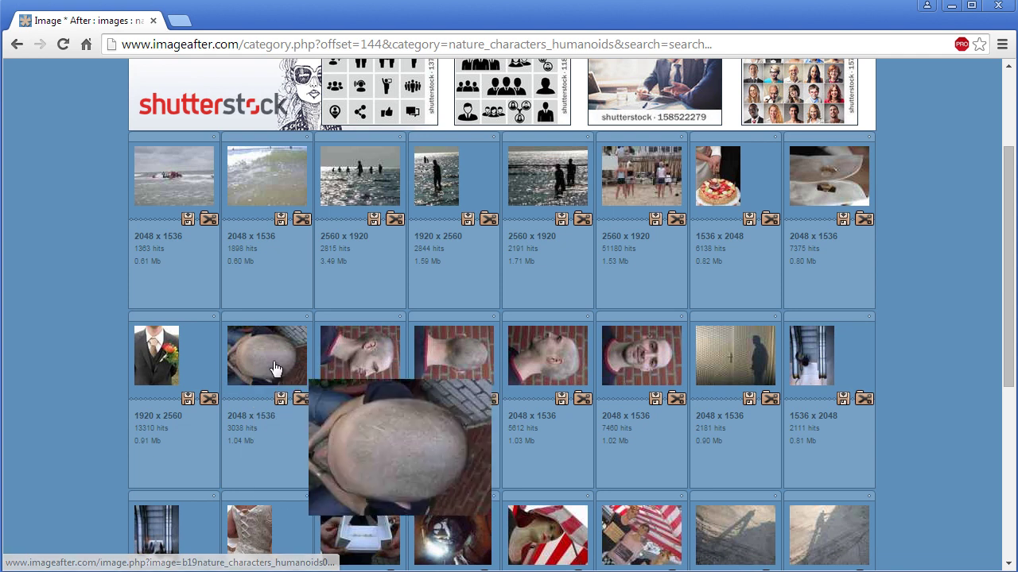
pyautogui.middleClick(267, 362)
pyautogui.middleClick(358, 363)
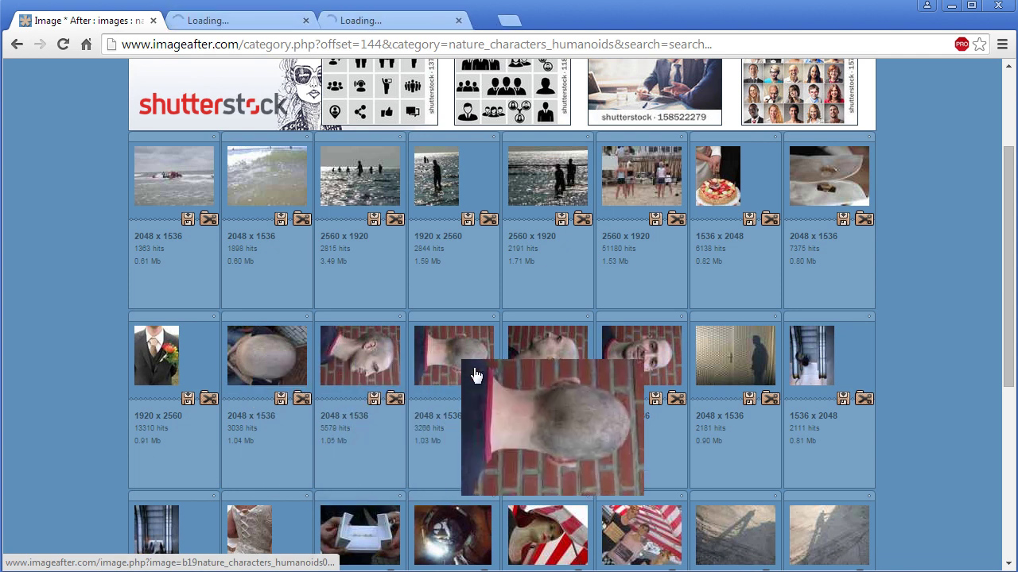
pyautogui.middleClick(461, 363)
pyautogui.middleClick(571, 370)
pyautogui.middleClick(651, 363)
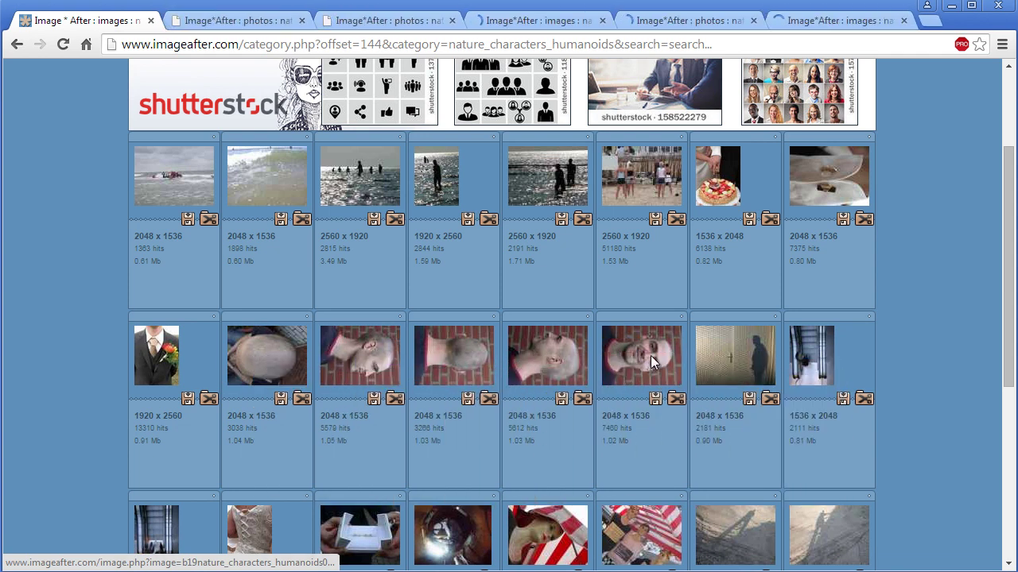
# Examine the top-of-head photo and the first side-profile photo at their enlarged size
pyautogui.click(252, 22)
pyautogui.scroll(-3, 364, 243)
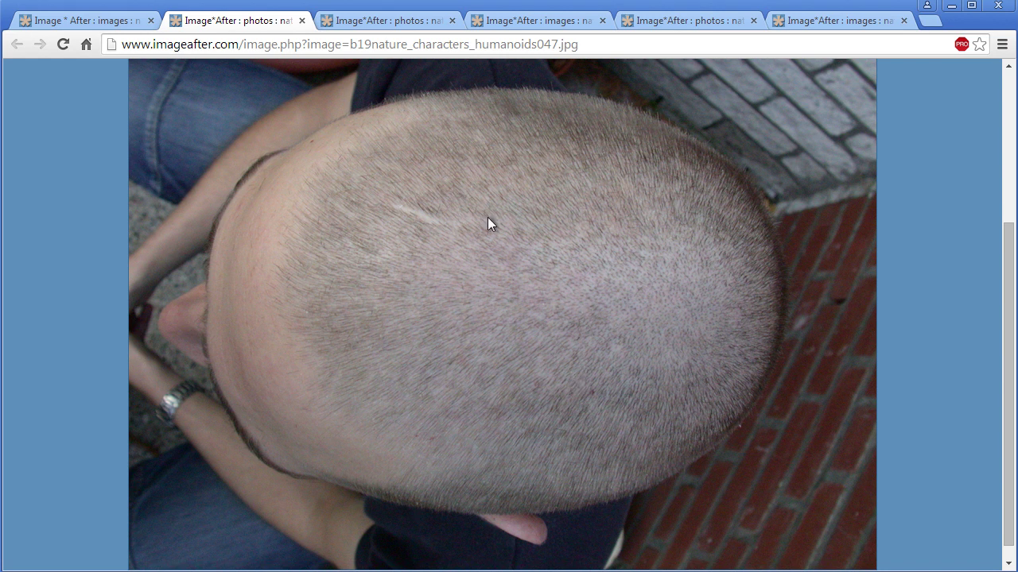
pyautogui.click(397, 22)
pyautogui.scroll(-2, 515, 402)
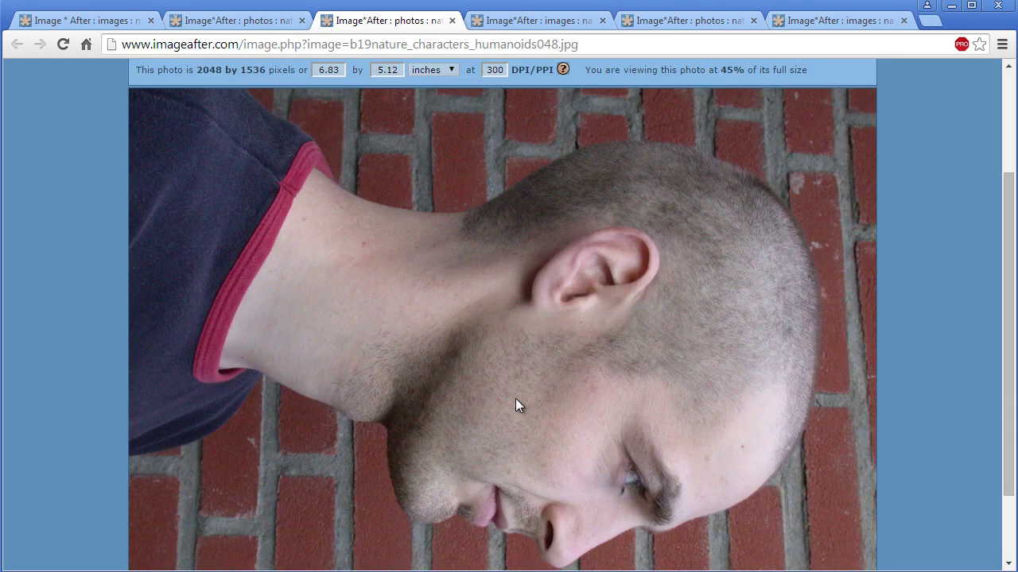
pyautogui.scroll(-1, 515, 402)
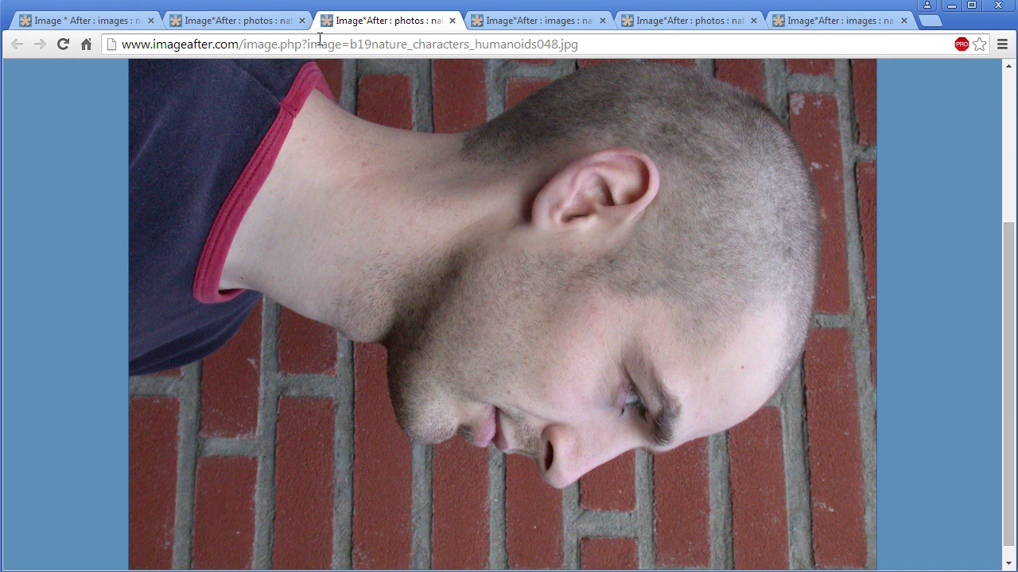
pyautogui.hotkey('ctrl', 'shift', 'Tab')
pyautogui.click(364, 21)
pyautogui.scroll(1, 562, 331)
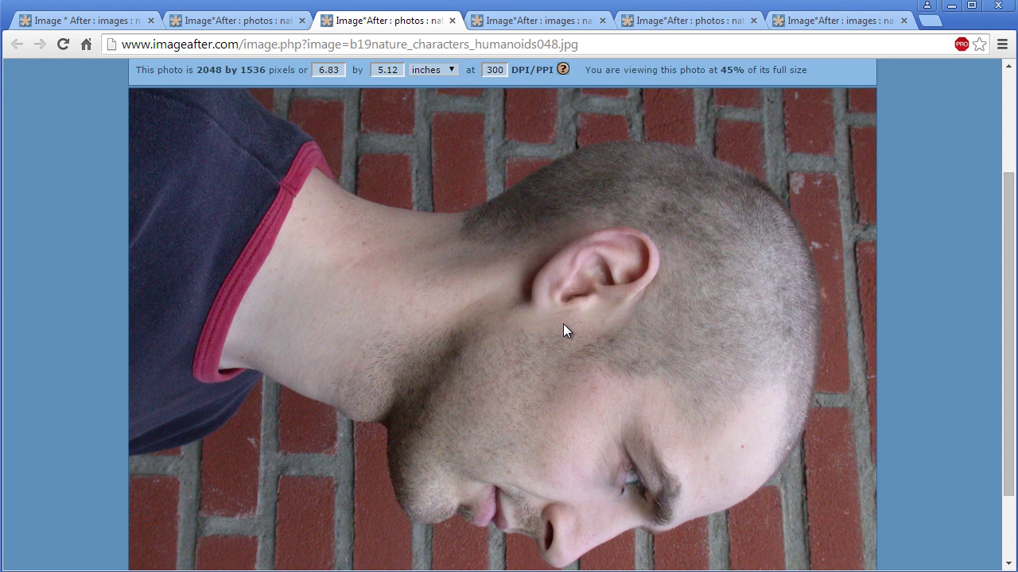
# Examine the back-of-head photo, the opposite side profile and the front view of the face
pyautogui.click(538, 24)
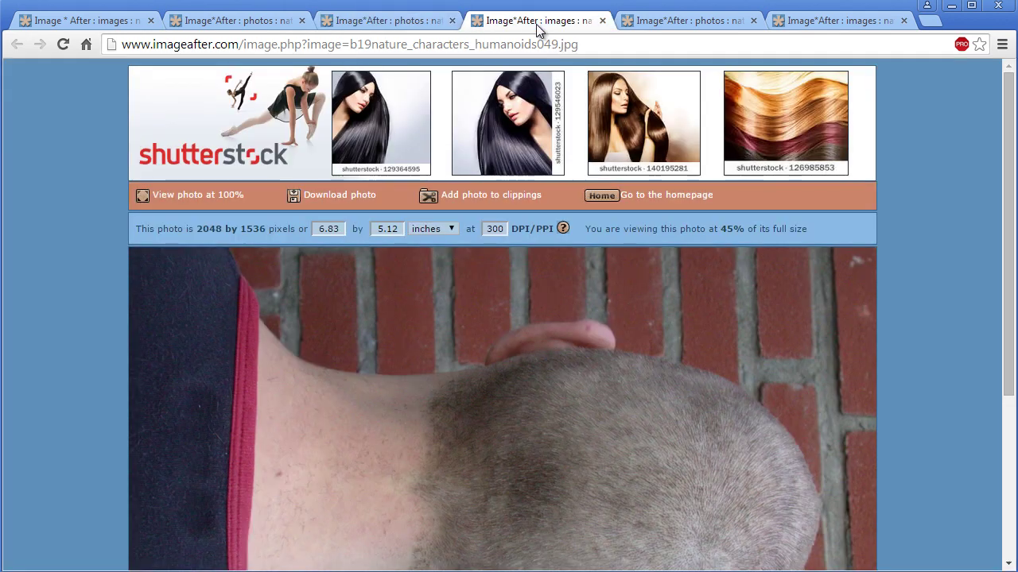
pyautogui.scroll(-2, 602, 274)
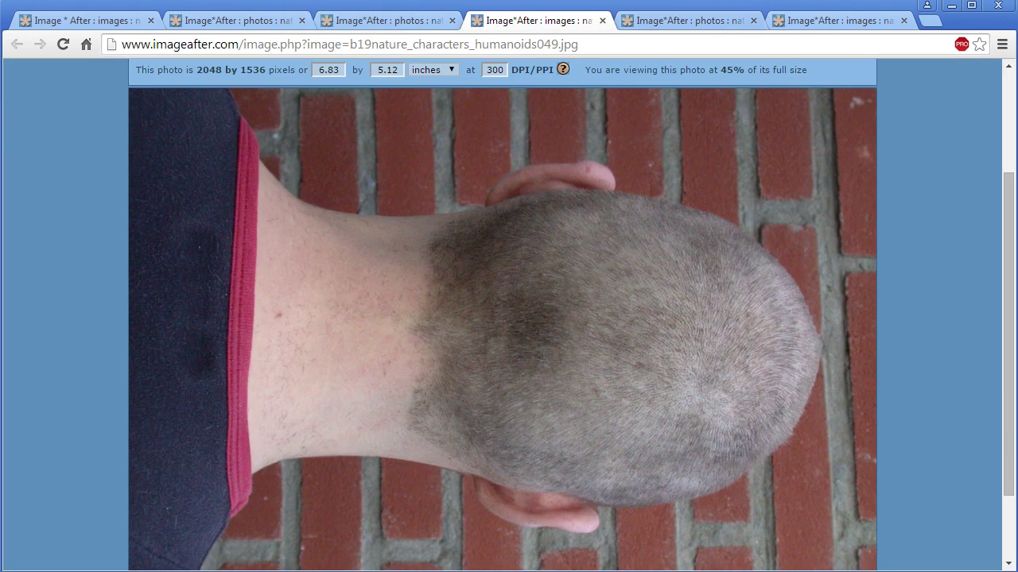
pyautogui.click(681, 20)
pyautogui.scroll(-2, 616, 256)
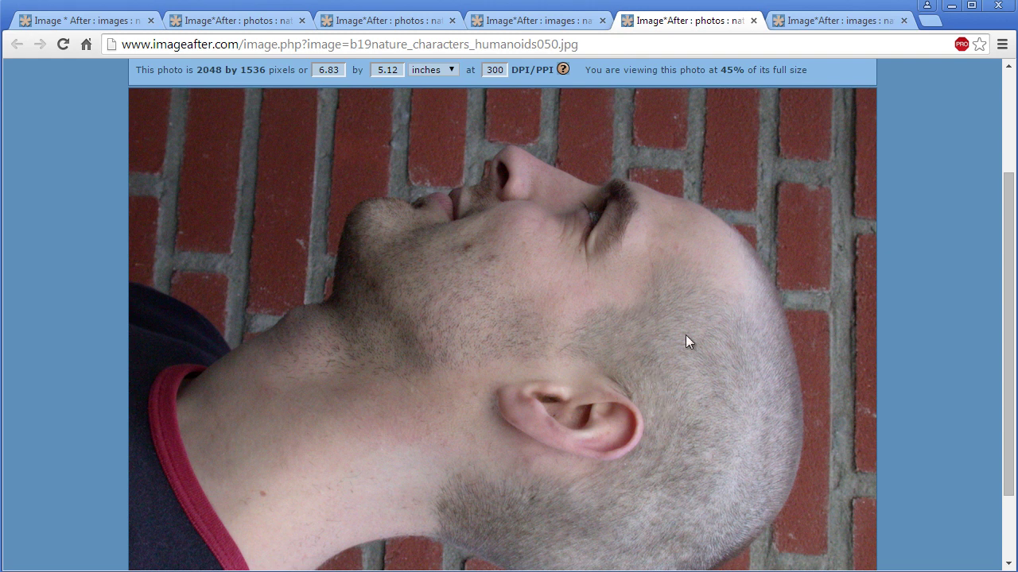
pyautogui.scroll(-2, 671, 388)
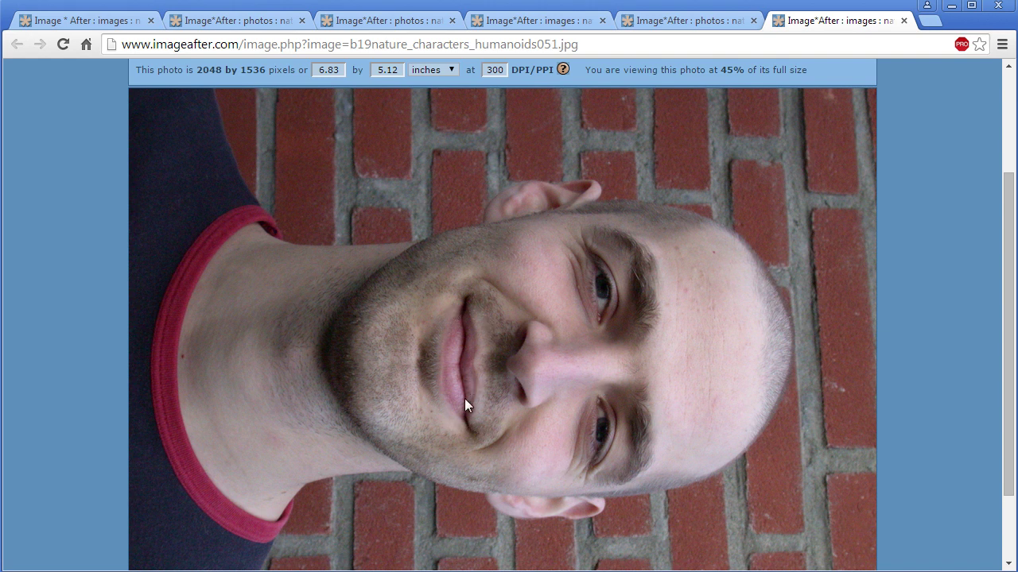
pyautogui.scroll(-1, 465, 417)
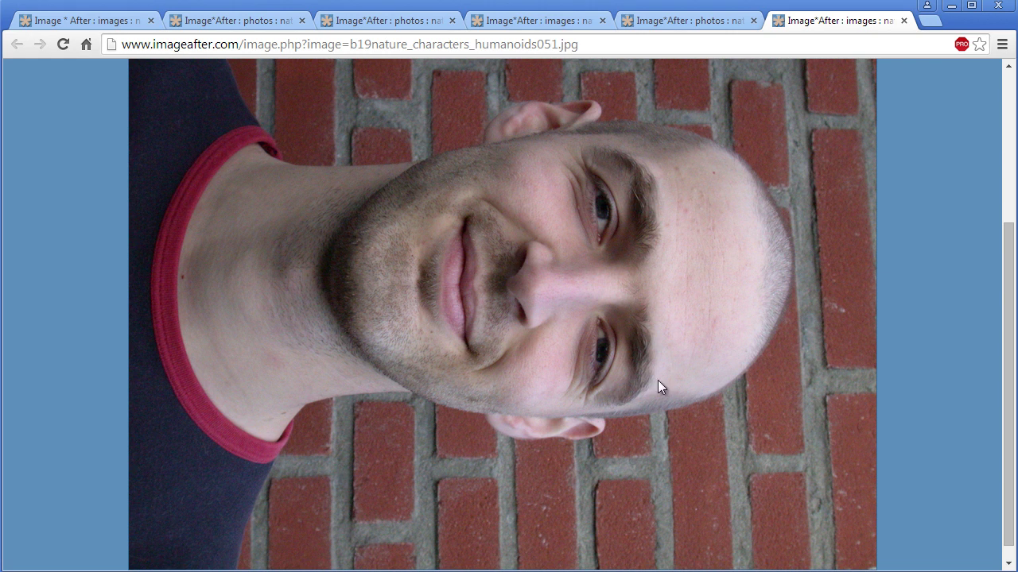
# Compare the two side-profile photos with each other and return to the front-view photo
pyautogui.click(727, 29)
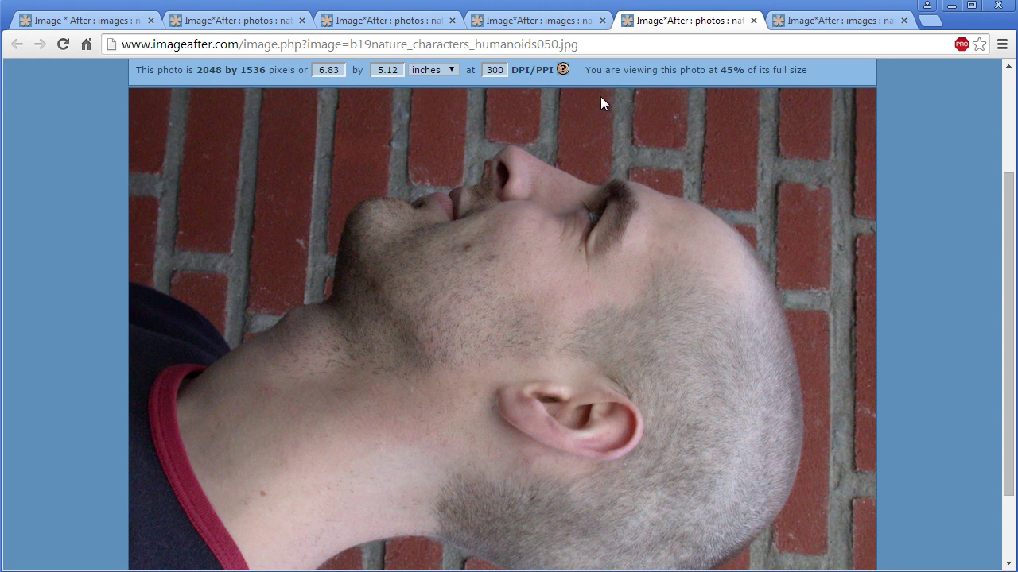
pyautogui.click(372, 22)
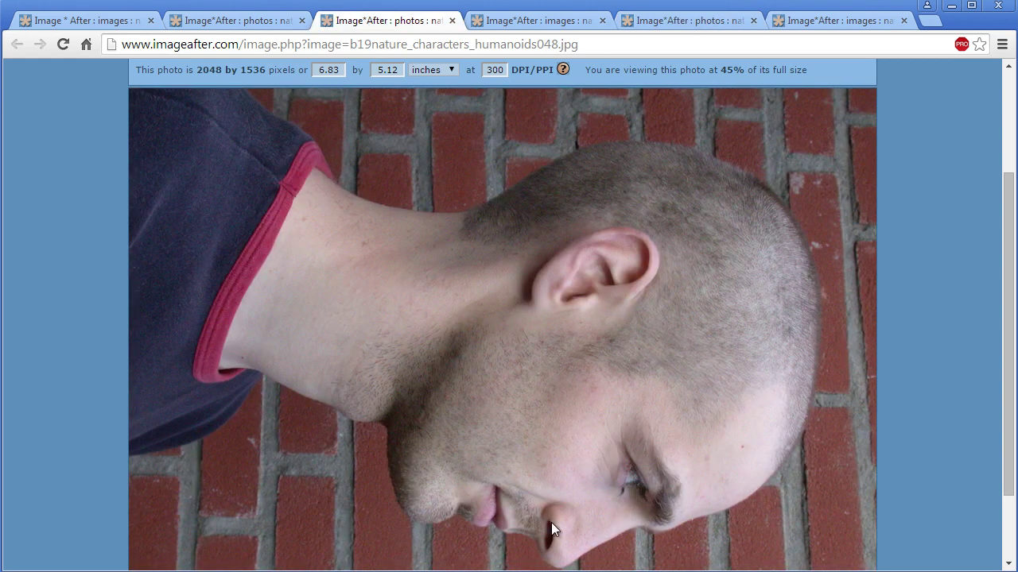
pyautogui.click(705, 27)
pyautogui.click(819, 22)
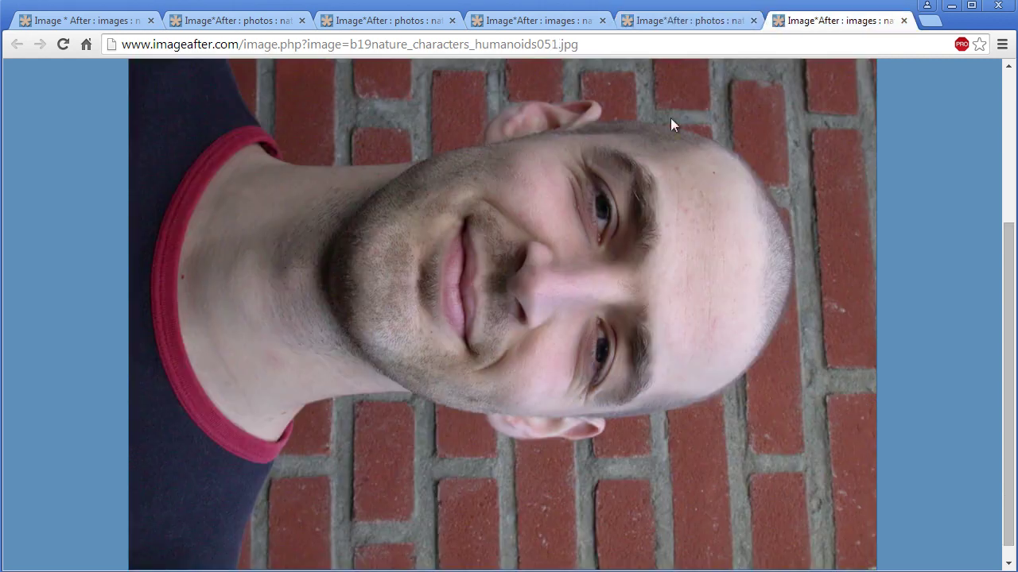
pyautogui.scroll(1, 525, 351)
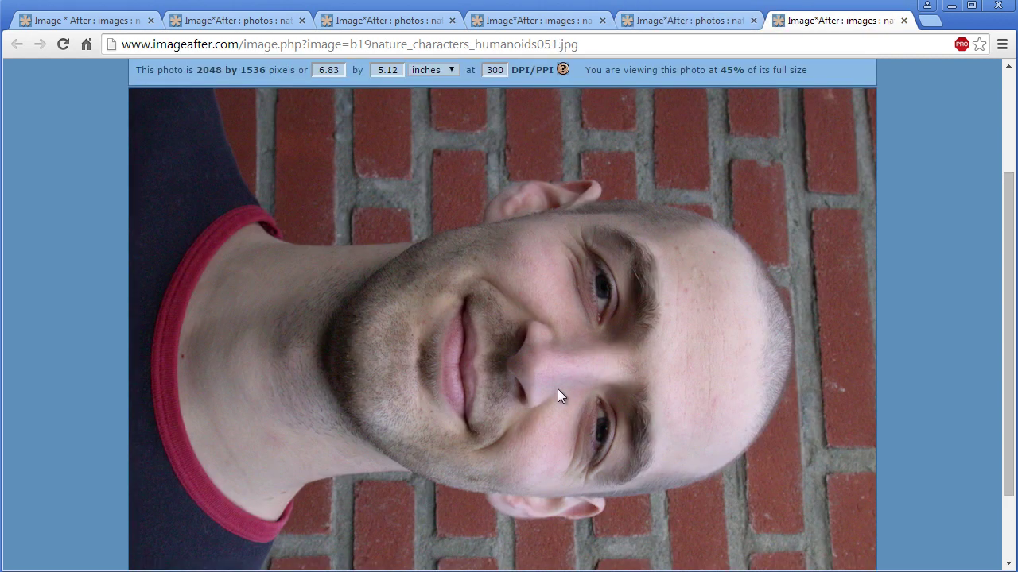
# Start saving the front-view photo to disk and choose the "blender files" folder on drive G as the location
pyautogui.rightClick(413, 250)
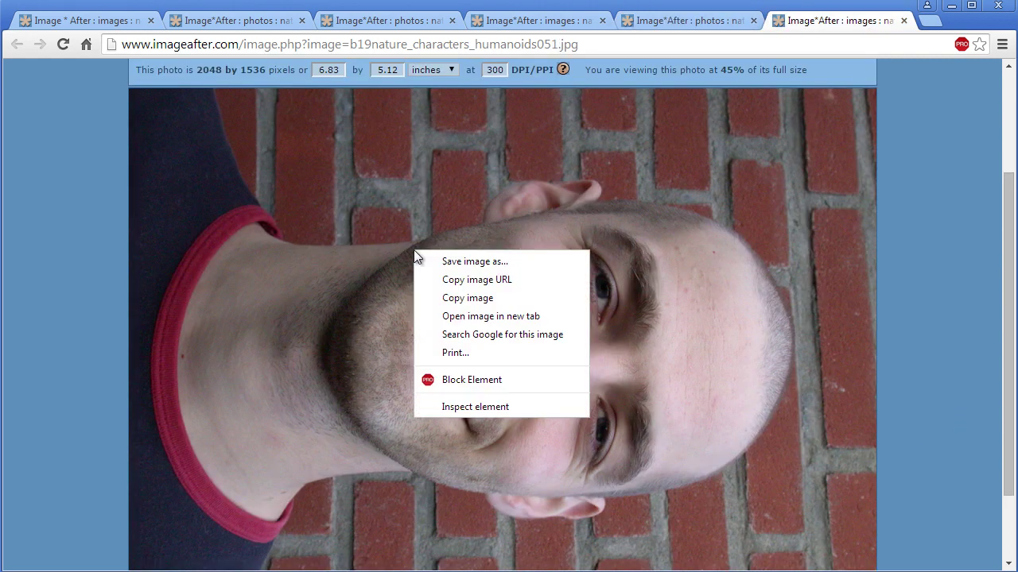
pyautogui.click(534, 253)
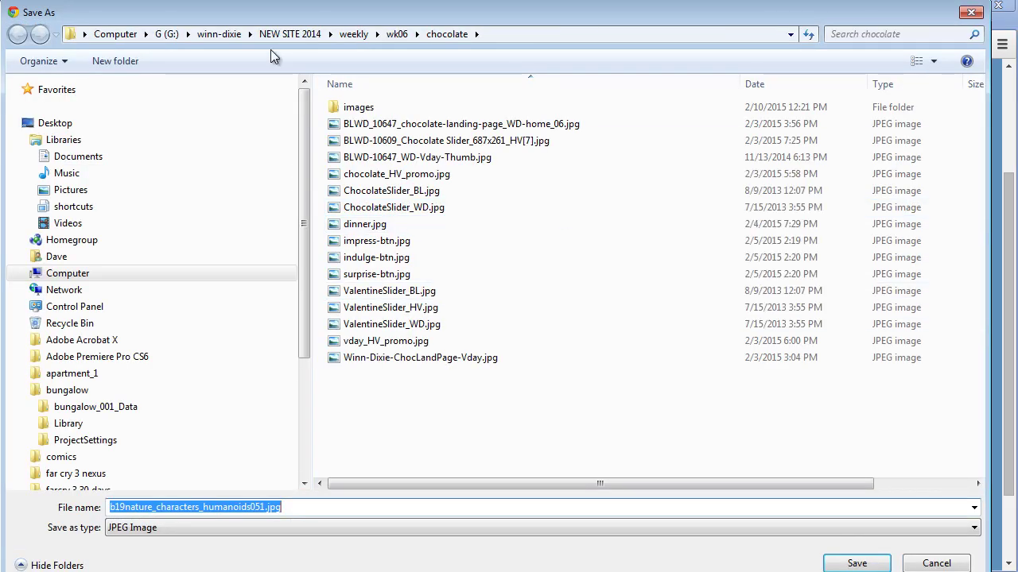
pyautogui.click(167, 34)
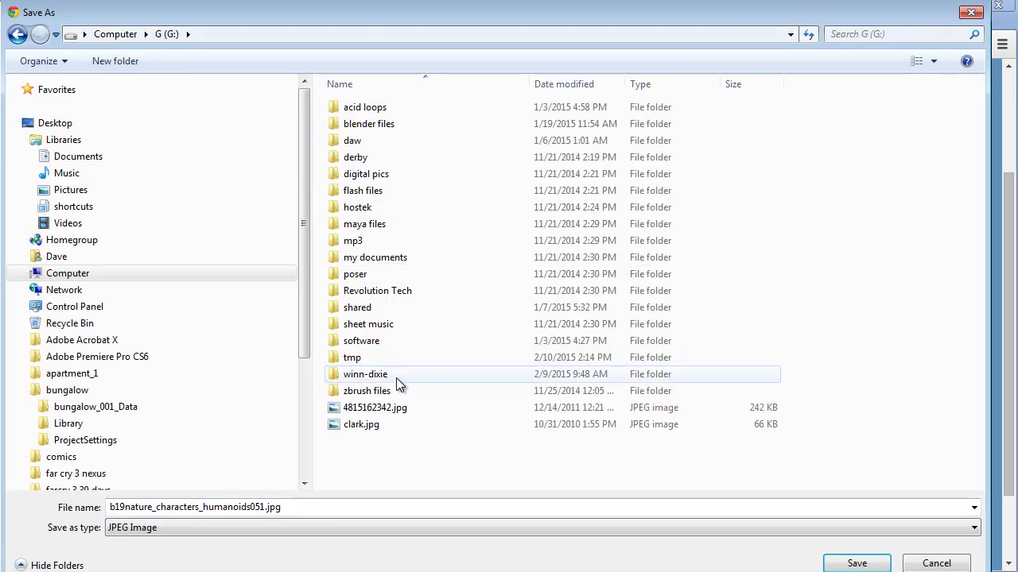
pyautogui.doubleClick(377, 124)
# Create a folder named "micky" inside the "blender files" folder and open it as the save location
pyautogui.rightClick(889, 288)
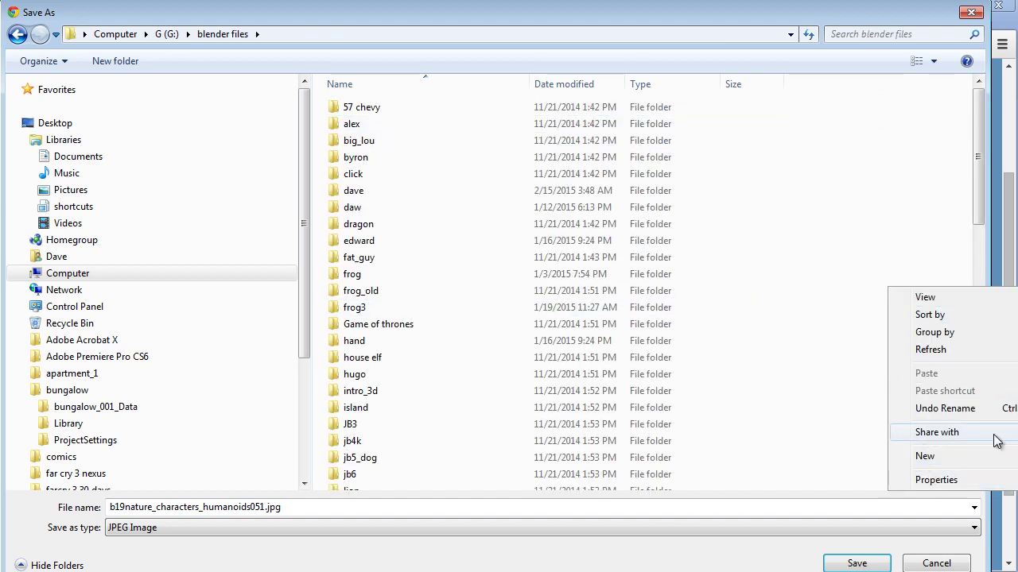
pyautogui.rightClick(699, 134)
pyautogui.moveTo(770, 307)
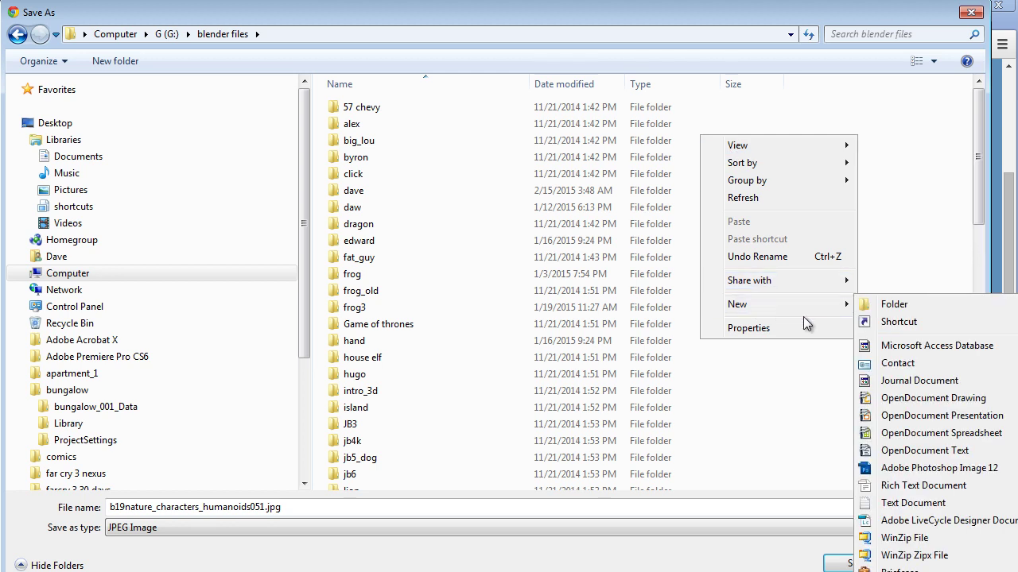
pyautogui.click(868, 366)
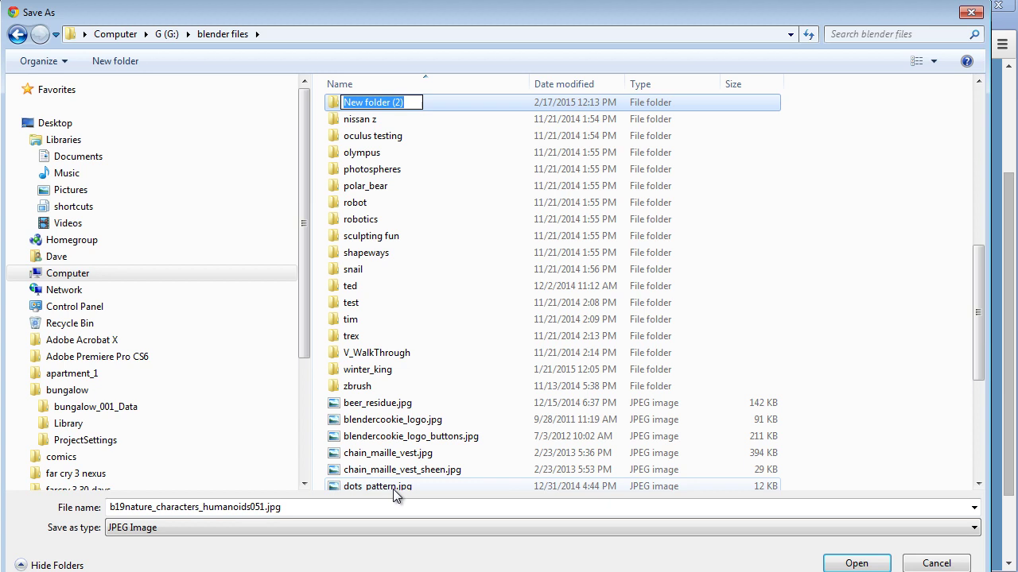
pyautogui.write('micky')
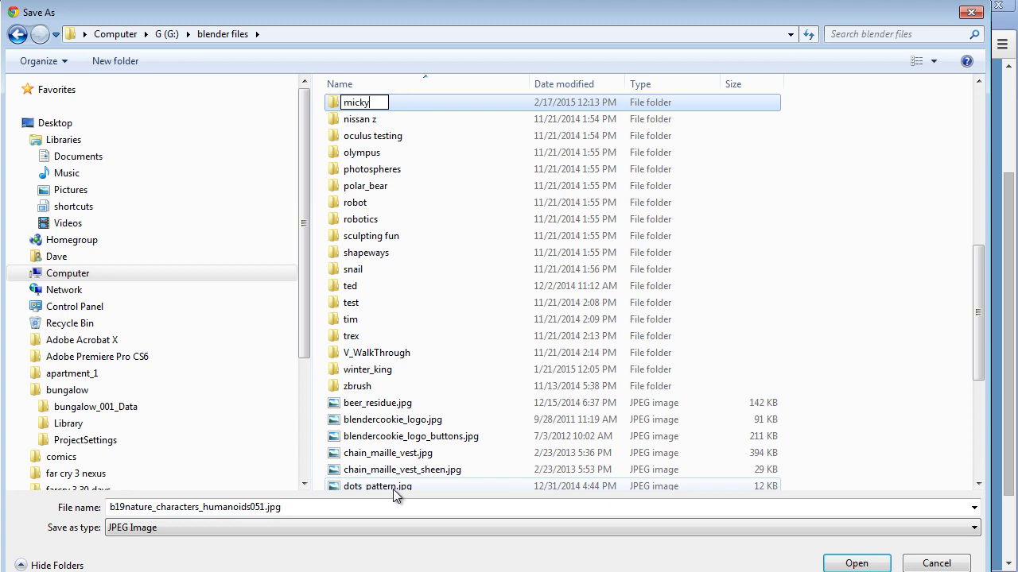
pyautogui.press('Return')
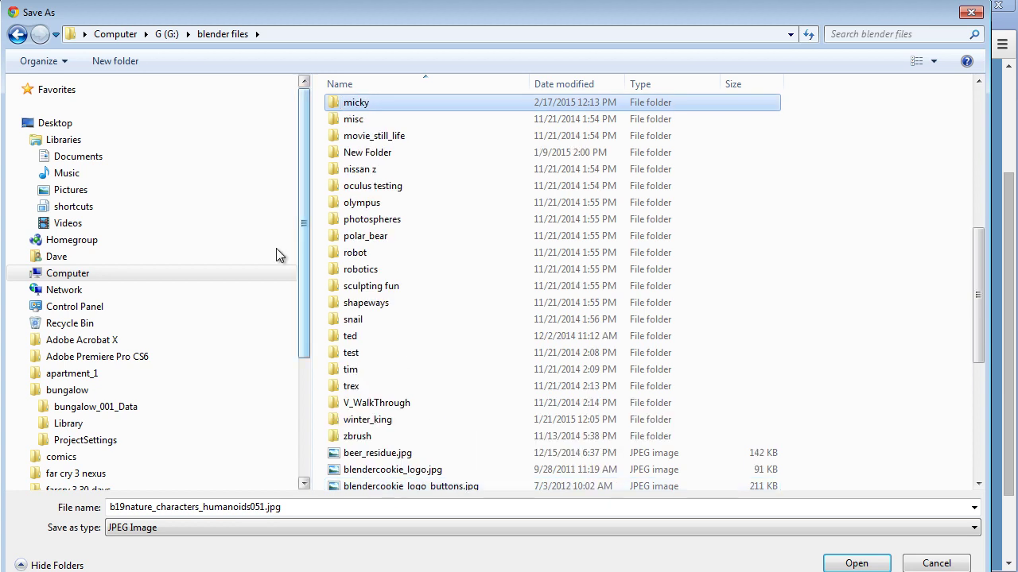
pyautogui.doubleClick(370, 107)
# Reposition the Save As window so that its folder list, file name and file type are all in view
pyautogui.moveTo(465, 170); pyautogui.dragTo(521, 566)
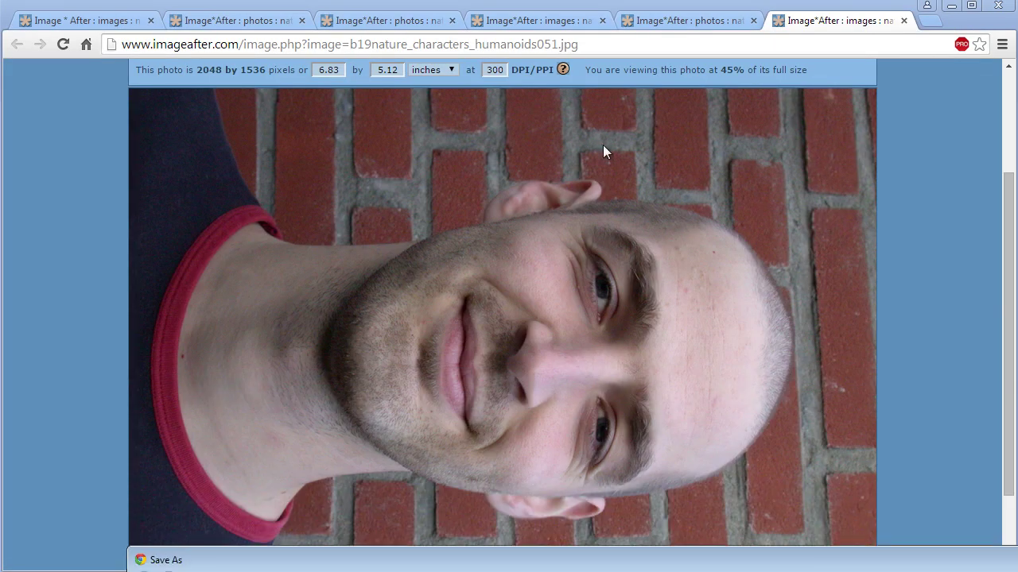
pyautogui.moveTo(670, 562); pyautogui.dragTo(646, 527)
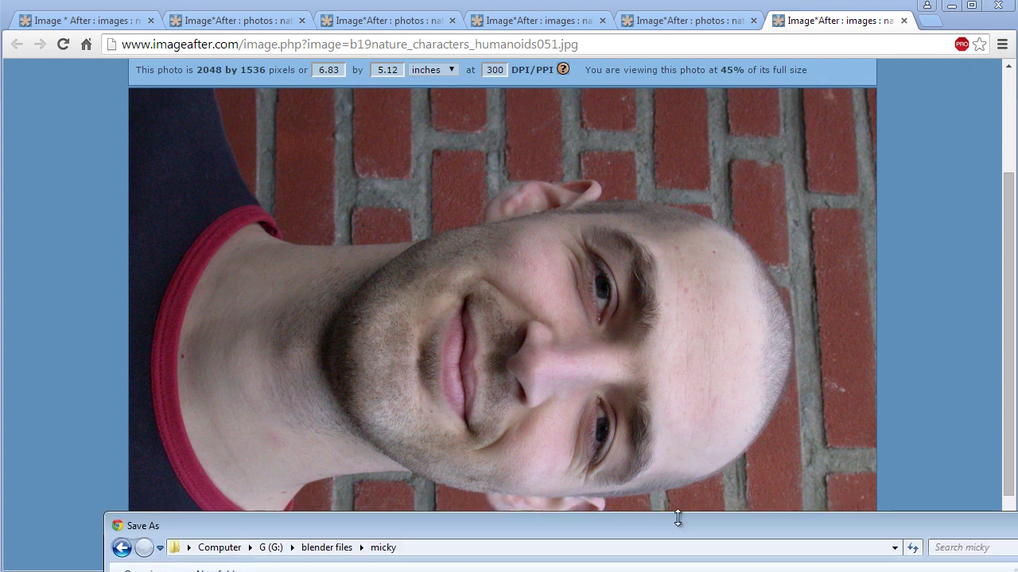
pyautogui.moveTo(681, 529); pyautogui.dragTo(617, 120)
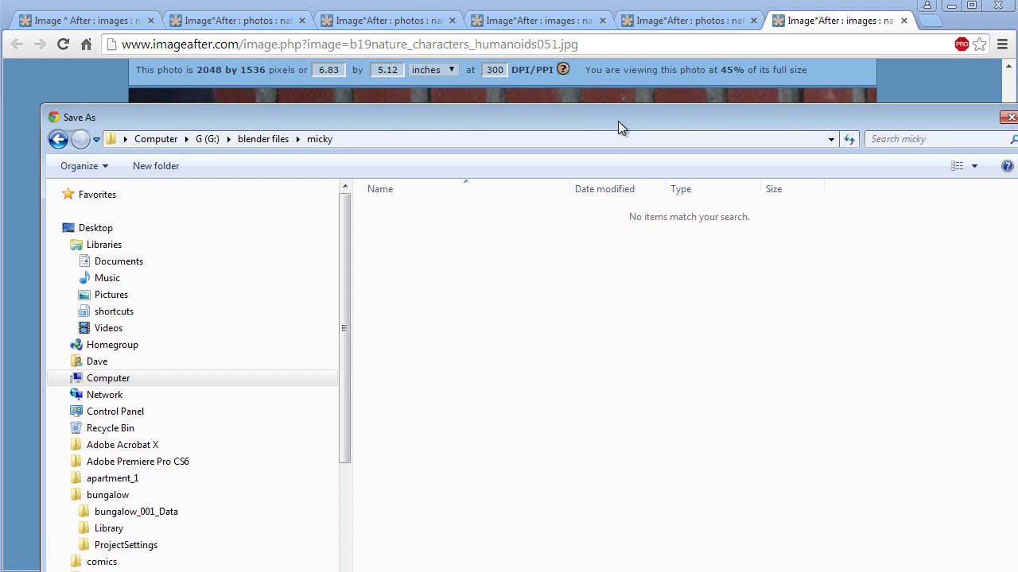
pyautogui.moveTo(444, 120); pyautogui.dragTo(443, 48)
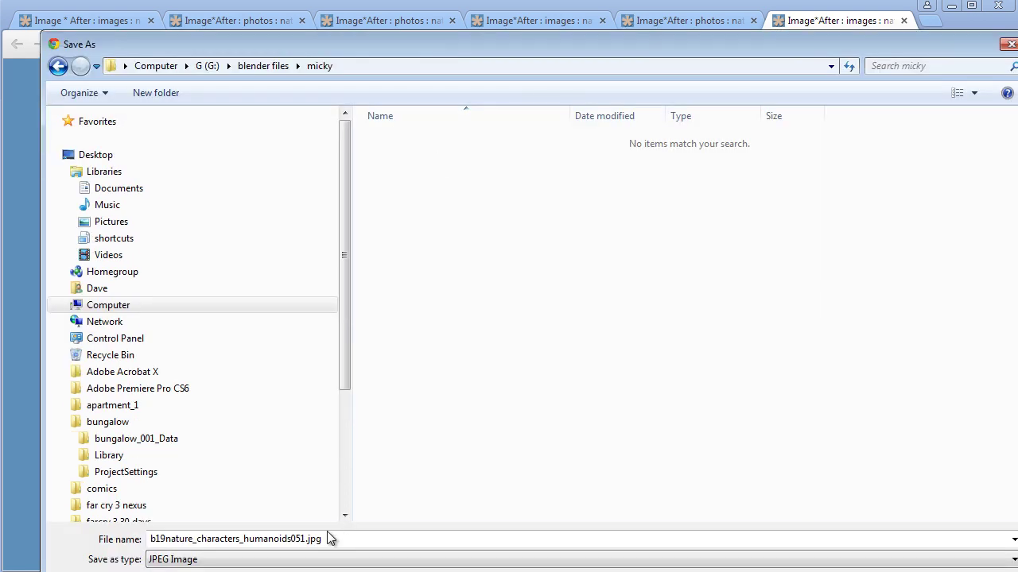
# Create a subfolder named "reference" inside the micky folder
pyautogui.rightClick(522, 232)
pyautogui.moveTo(629, 407)
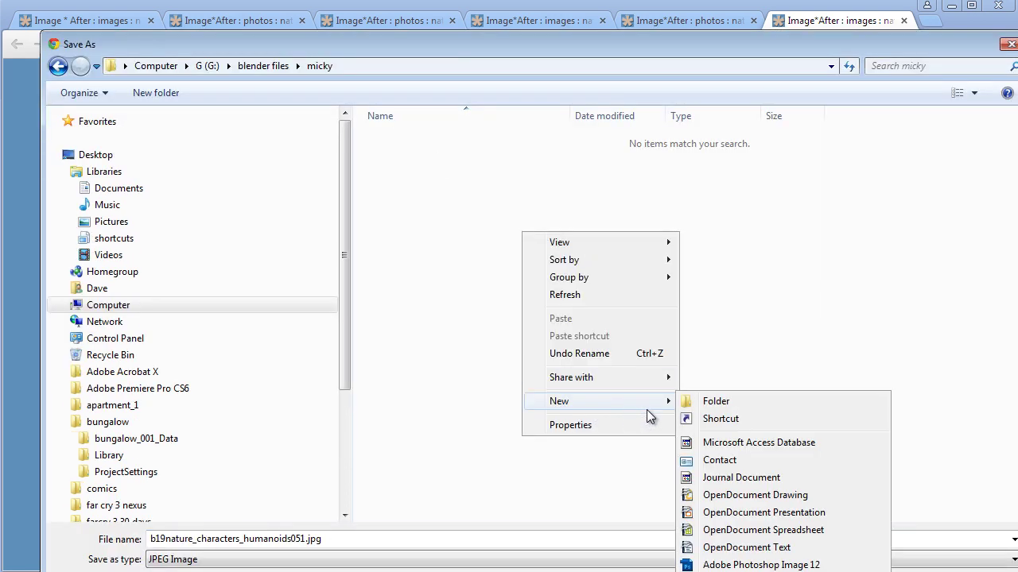
pyautogui.click(735, 402)
pyautogui.write('reference')
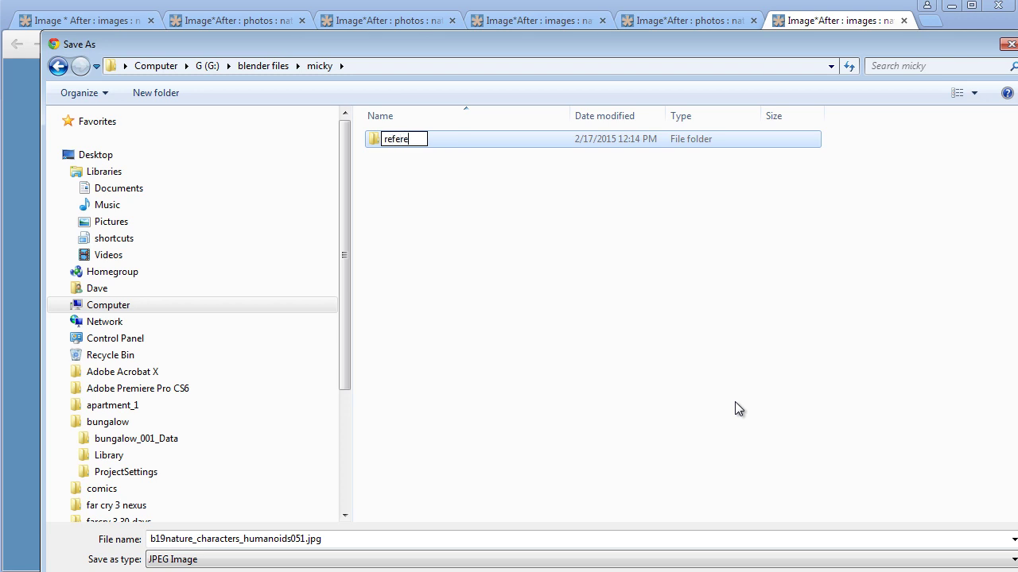
pyautogui.press('Return')
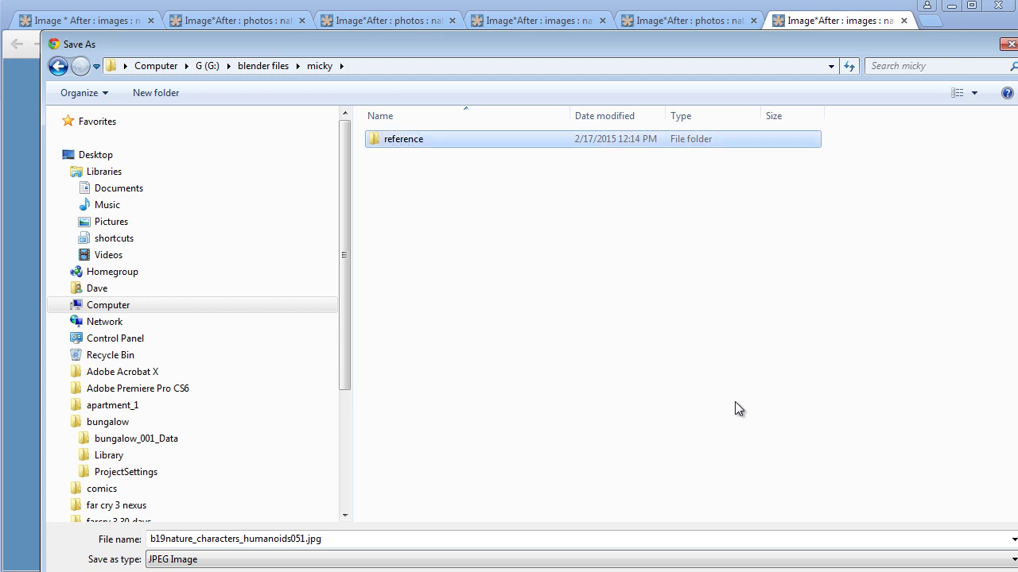
# Save the front-view photo in the reference folder under the name "front"
pyautogui.doubleClick(402, 136)
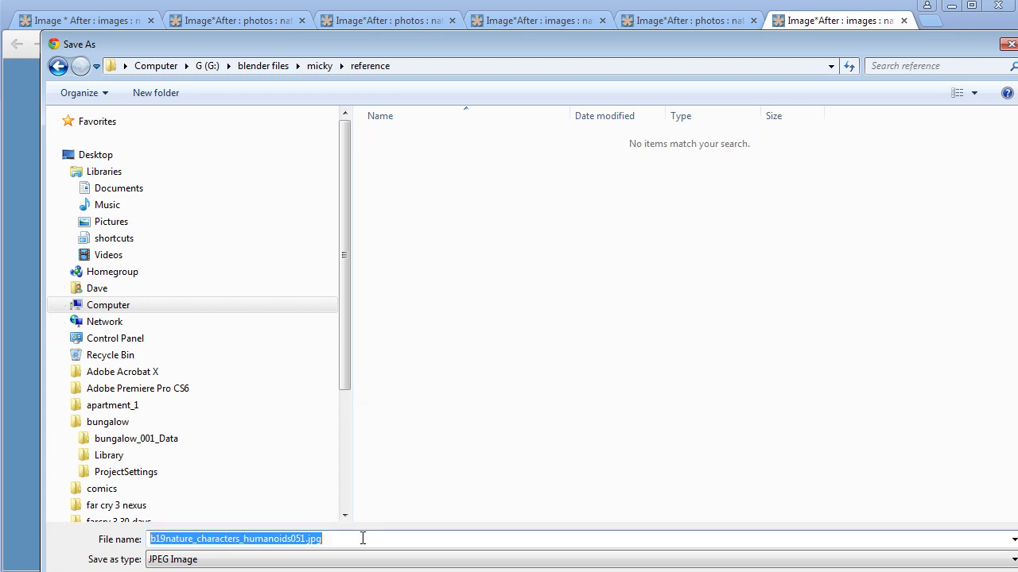
pyautogui.write('front')
pyautogui.press('Return')
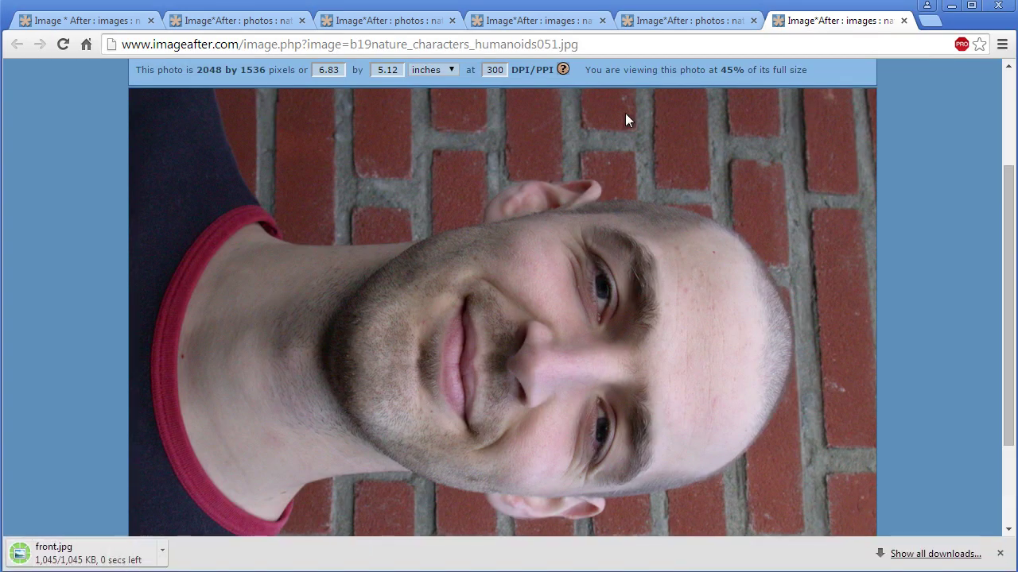
# Save the left side-profile photo (humanoids050) in the reference folder as "profileL.jpg"
pyautogui.click(670, 22)
pyautogui.rightClick(556, 192)
pyautogui.click(639, 207)
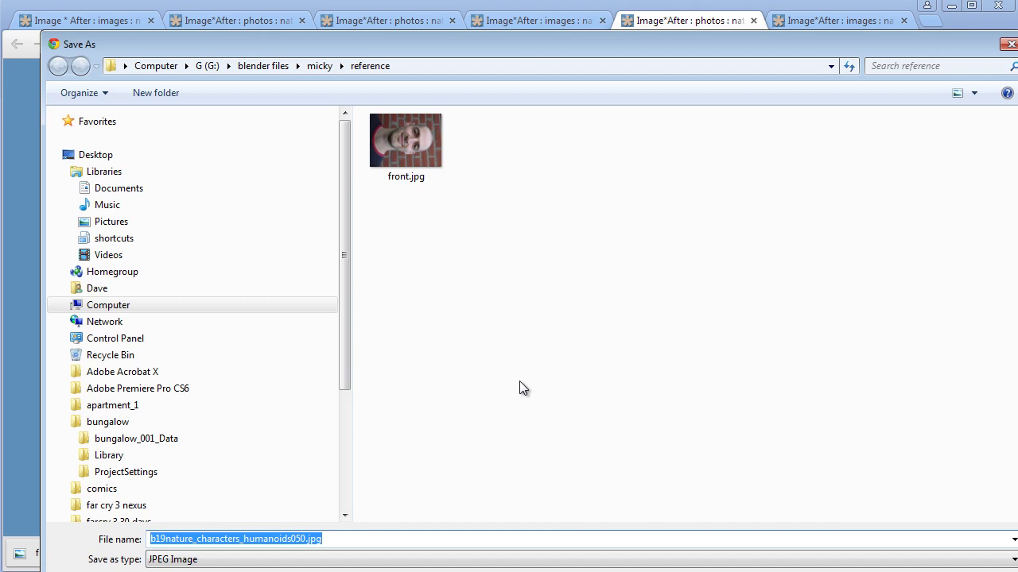
pyautogui.write('profile.')
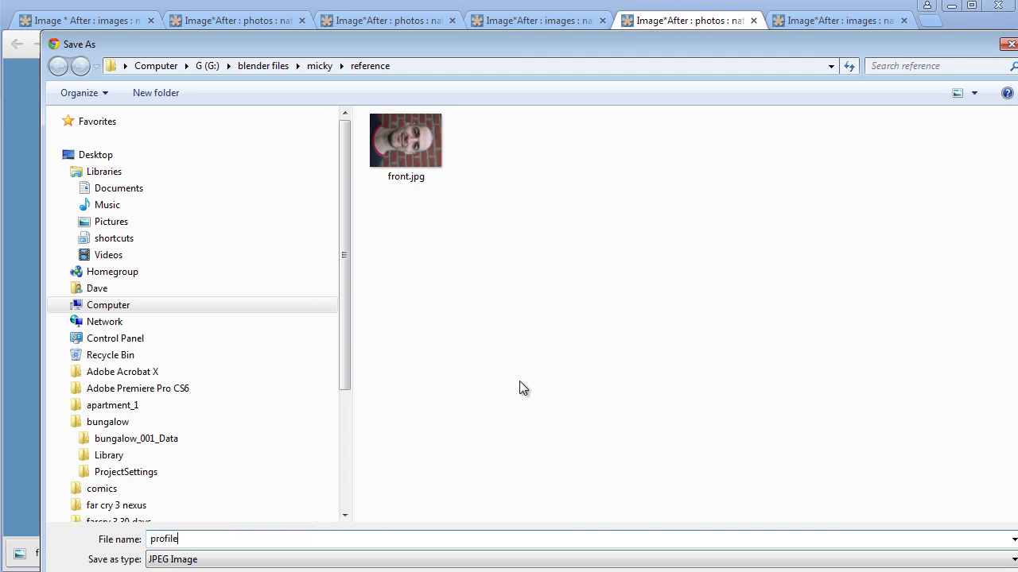
pyautogui.press('BackSpace')
pyautogui.write('L.jpg')
pyautogui.press('Return')
# Save the back-of-head photo (humanoids049) in the reference folder under the name "back"
pyautogui.click(525, 20)
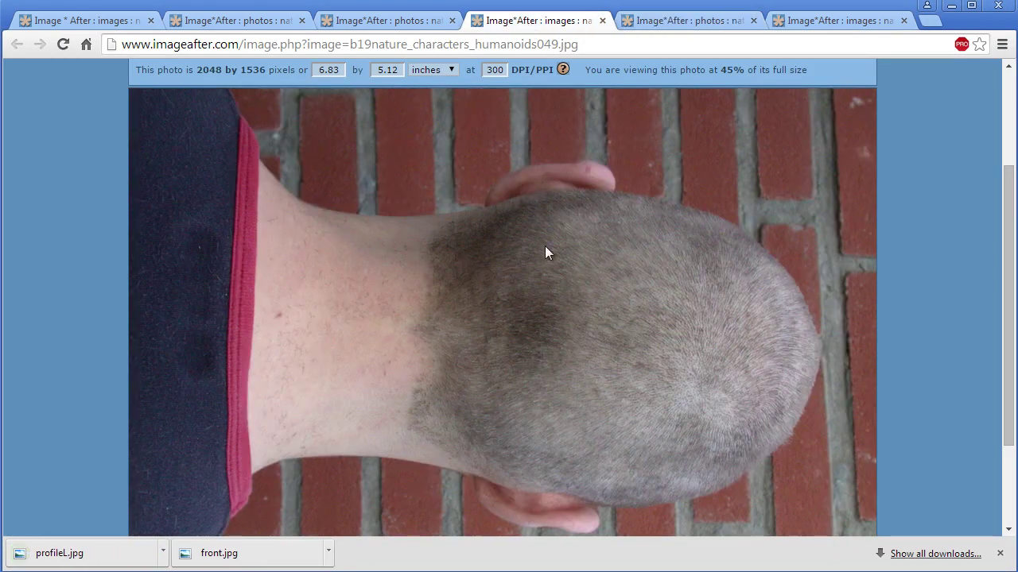
pyautogui.rightClick(544, 246)
pyautogui.click(625, 259)
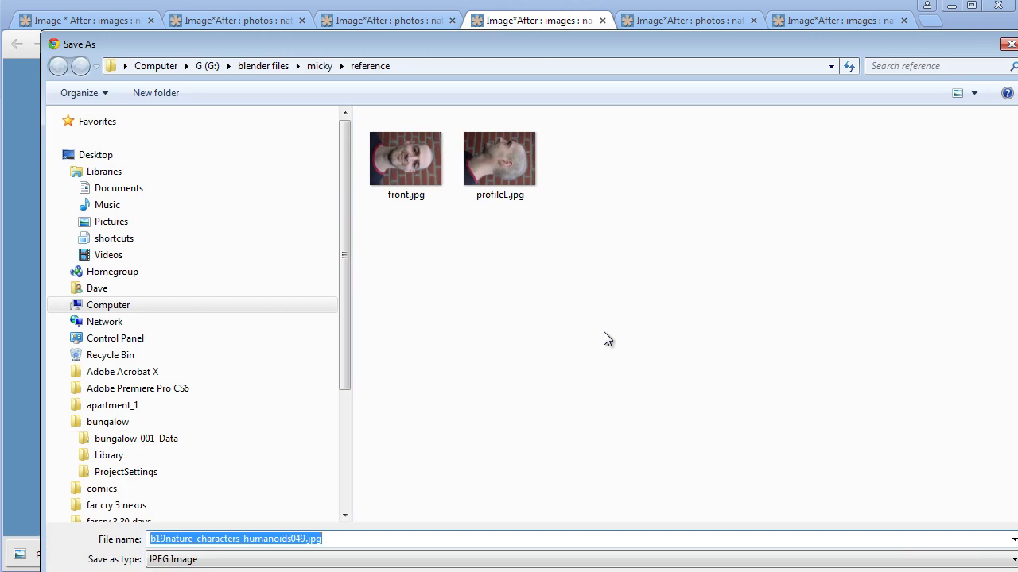
pyautogui.write('back')
pyautogui.press('Return')
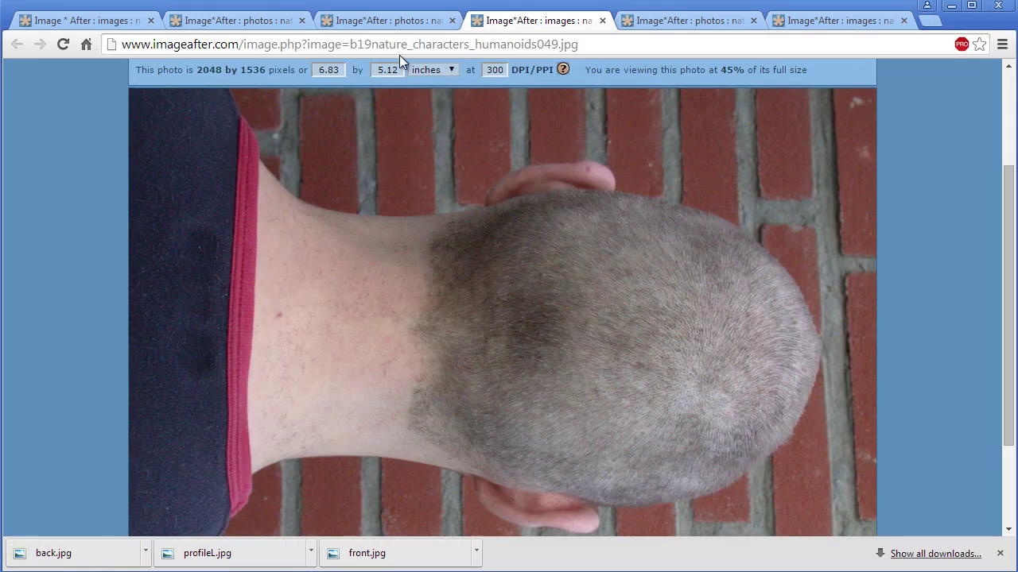
# Save the right side-profile photo (humanoids048) as "profileR.jpg", basing its name on the existing left-profile file
pyautogui.click(391, 24)
pyautogui.rightClick(526, 282)
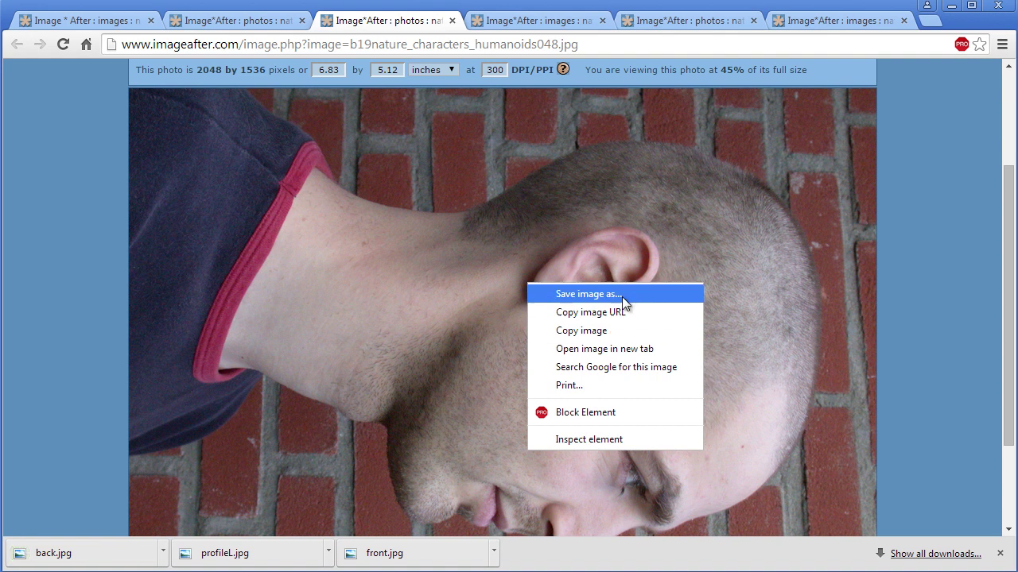
pyautogui.click(613, 295)
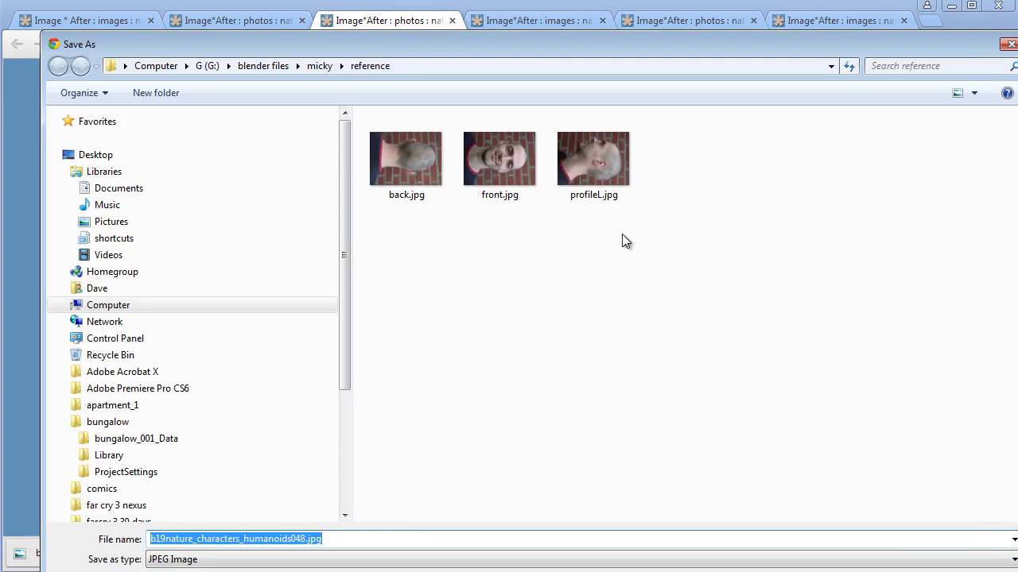
pyautogui.click(593, 159)
pyautogui.click(185, 539)
pyautogui.press('BackSpace')
pyautogui.write('R')
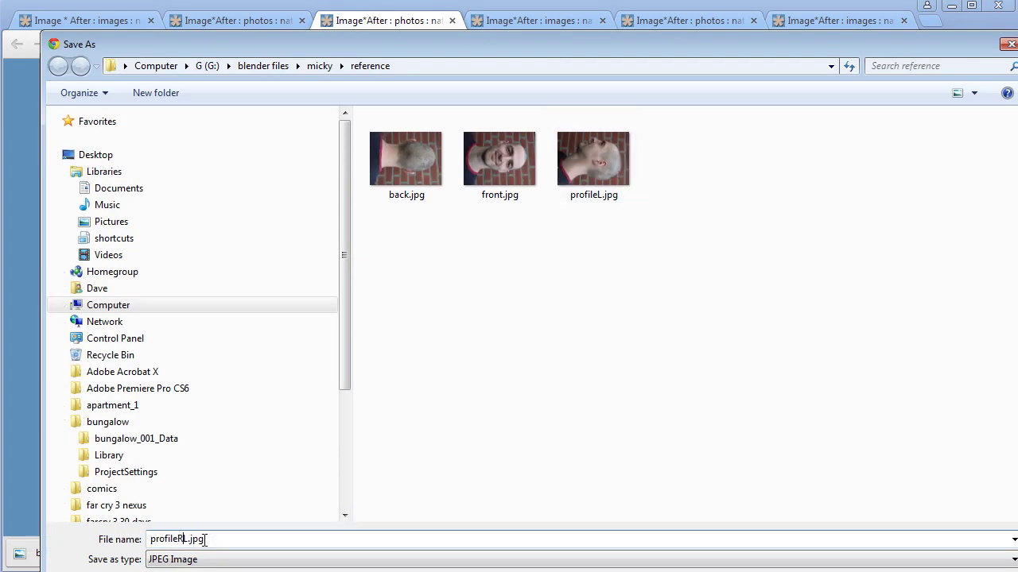
pyautogui.press('Return')
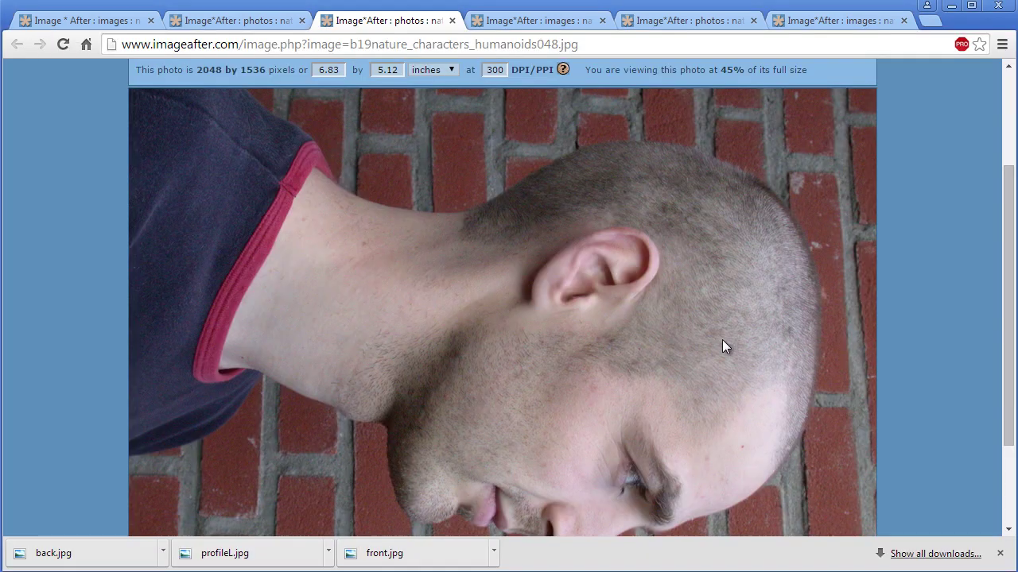
# Save the top-of-head photo (humanoids047) in the reference folder as "top.jpg"
pyautogui.click(265, 22)
pyautogui.rightClick(417, 169)
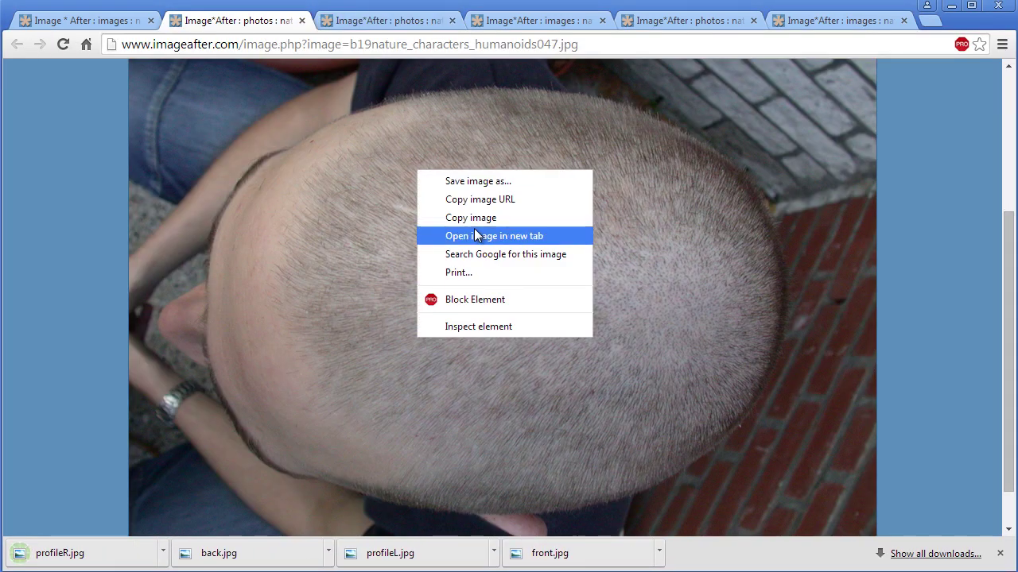
pyautogui.click(487, 181)
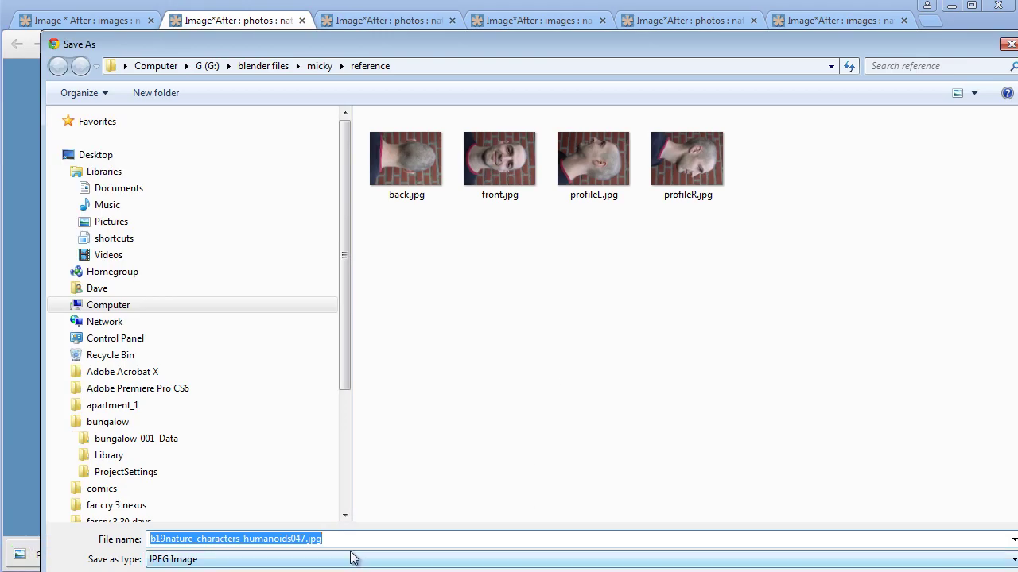
pyautogui.write('top')
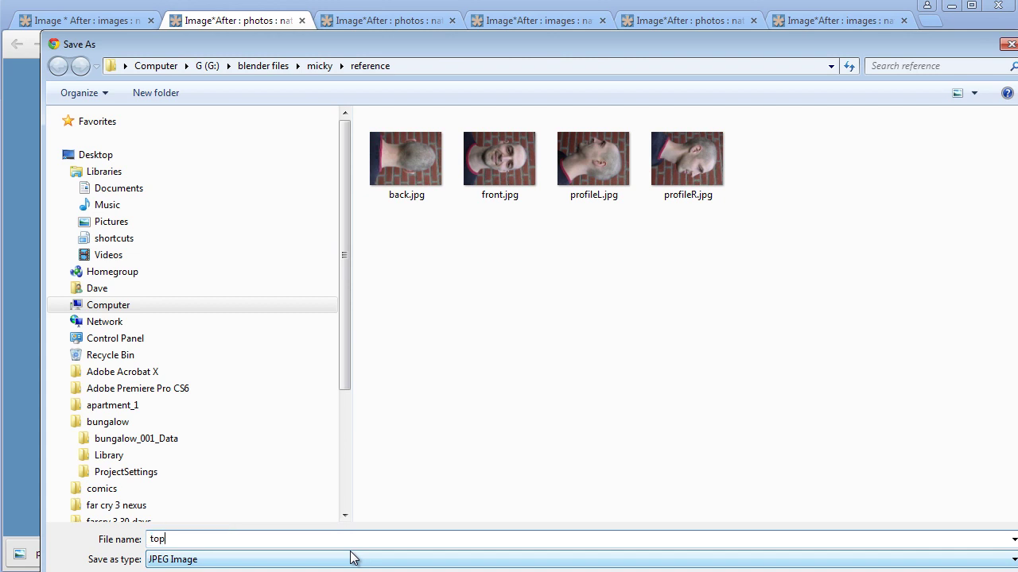
pyautogui.write('.jpg')
pyautogui.press('Return')
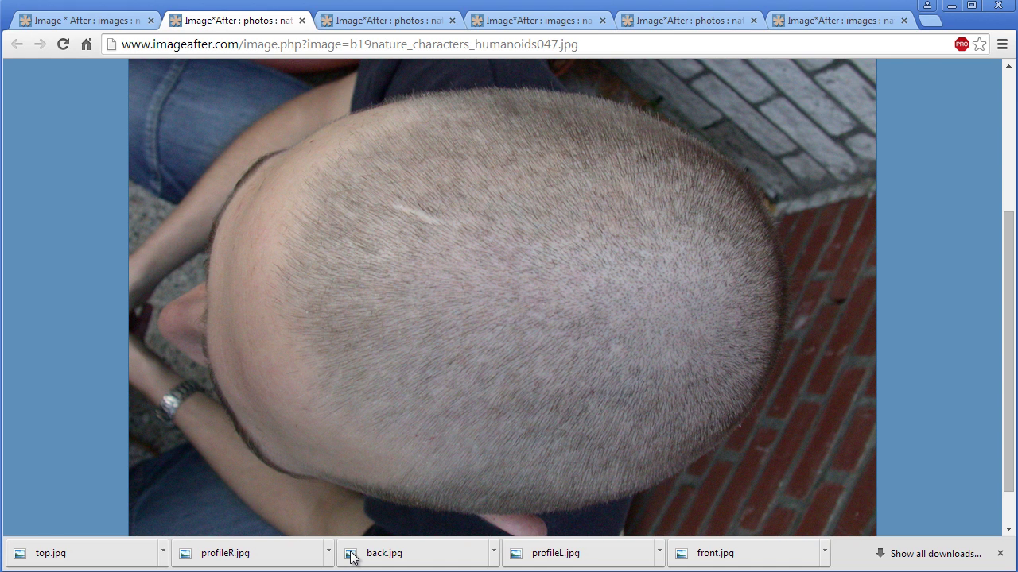
# View the Image*After thumbnail page and the Blender start screen, and return to the browser
pyautogui.click(127, 24)
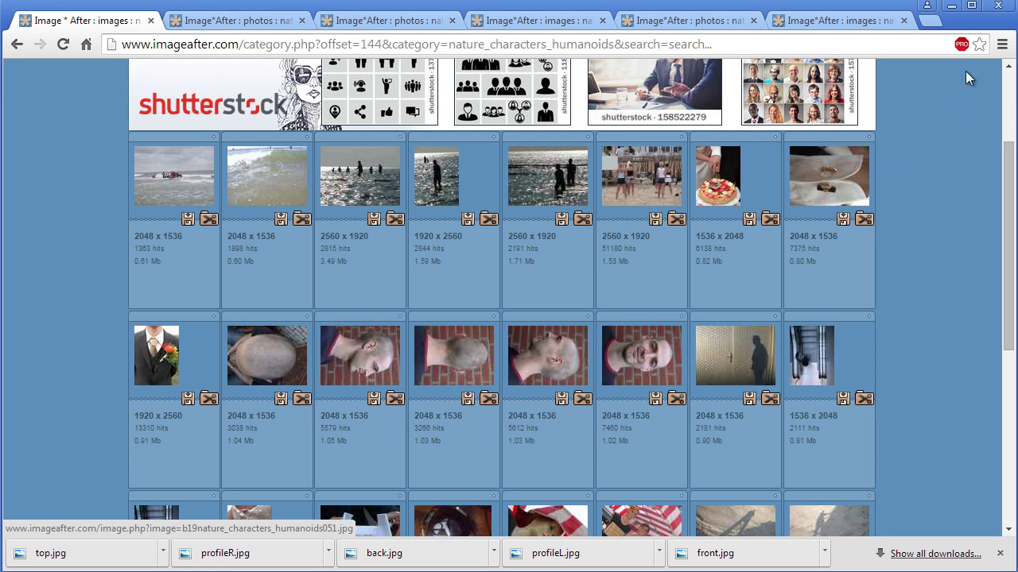
pyautogui.click(951, 5)
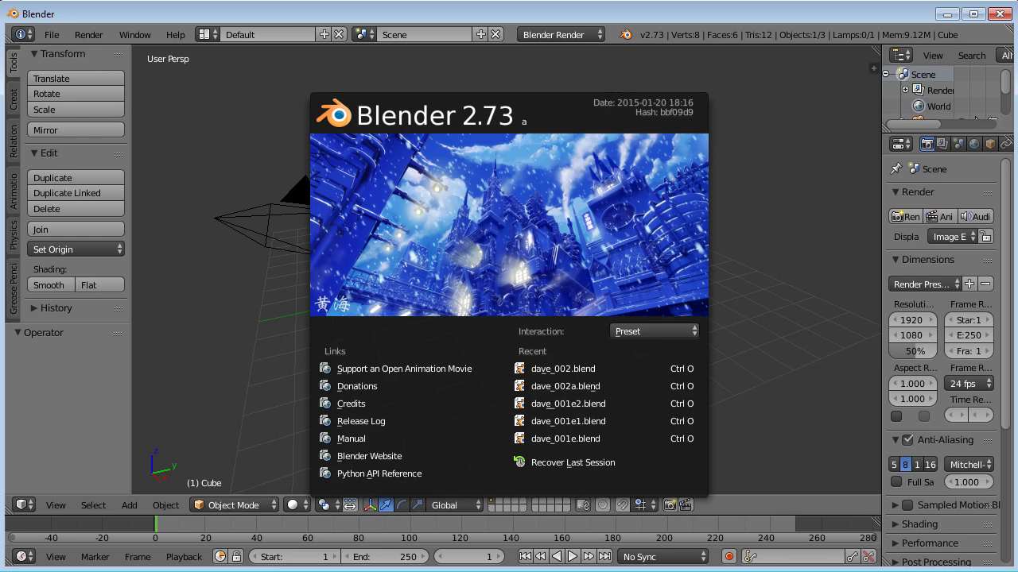
pyautogui.hotkey('alt', 'Tab')
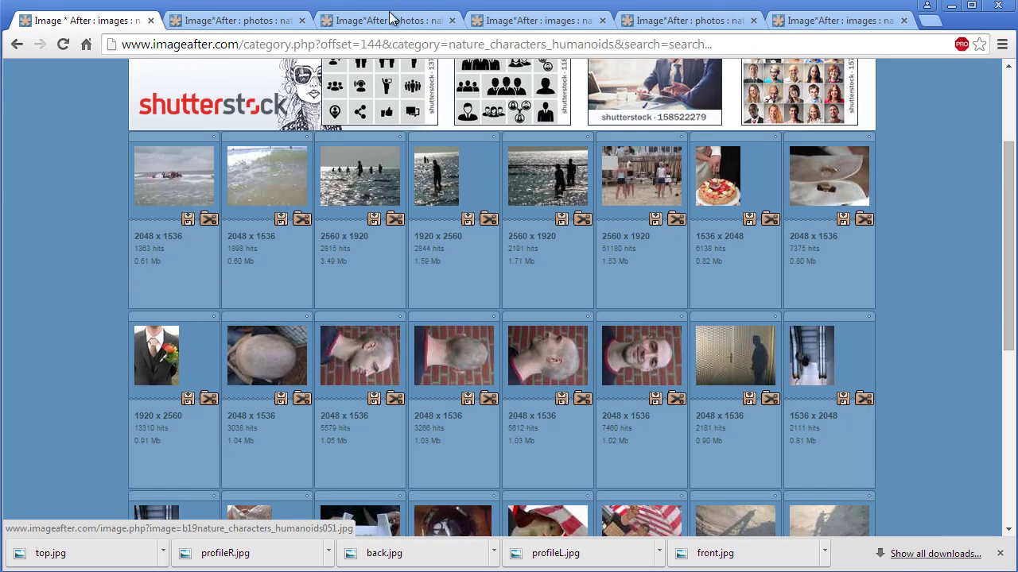
# Open the blender.org website in a new browser tab
pyautogui.click(929, 22)
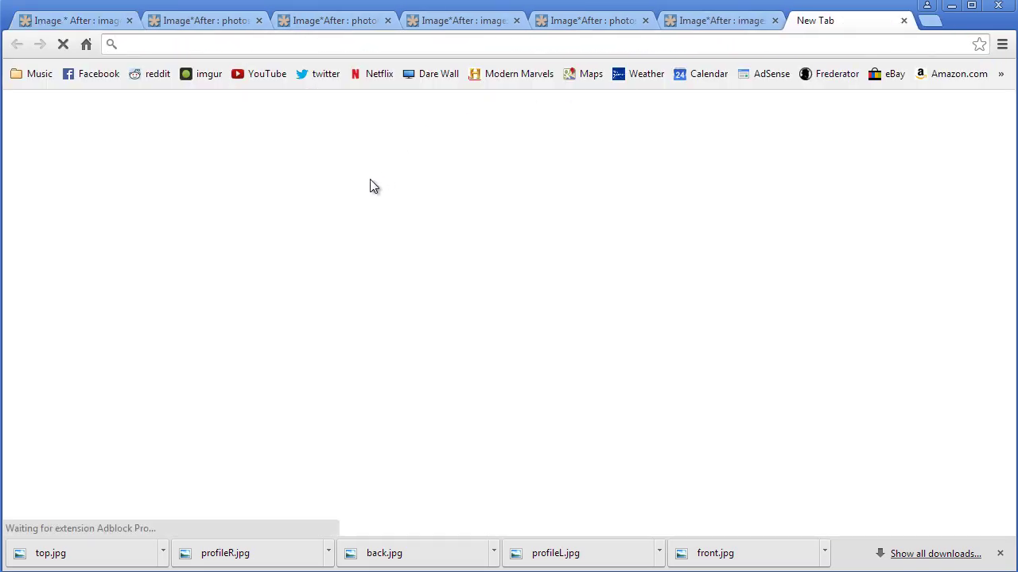
pyautogui.write('blender.org')
pyautogui.press('Return')
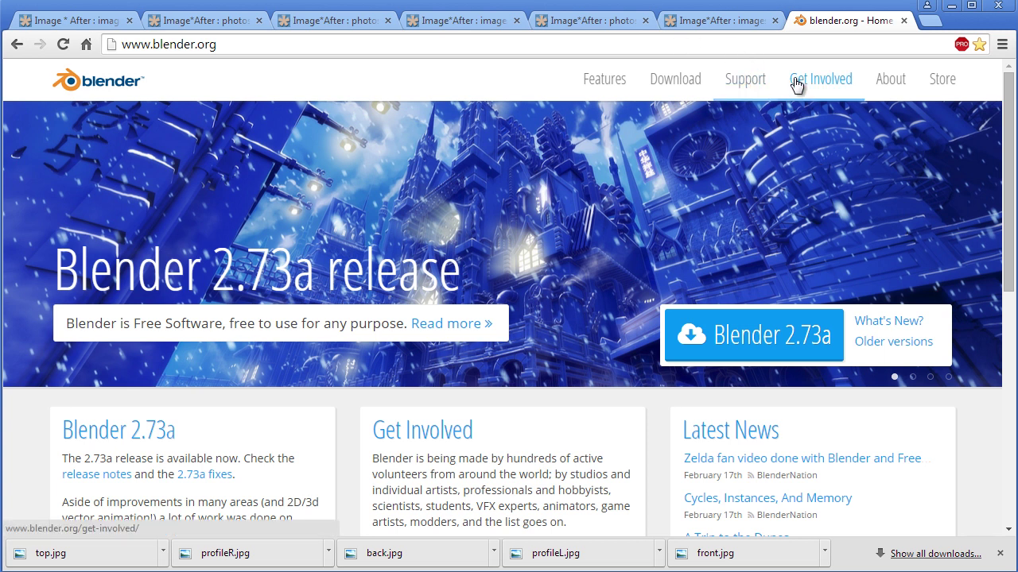
# Switch to Blender, dismiss the splash screen and show the default cube in the orthographic front view
pyautogui.click(951, 5)
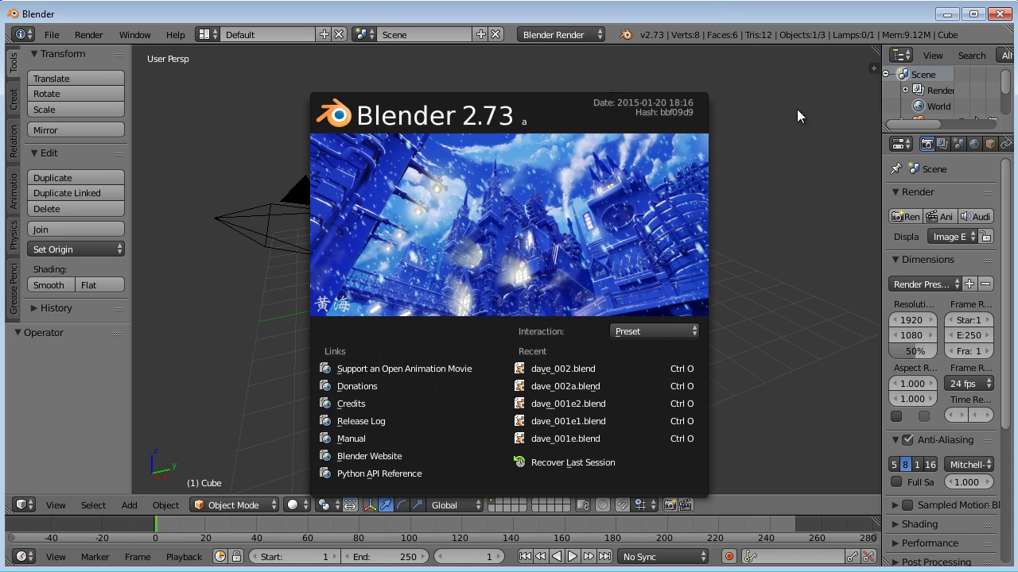
pyautogui.click(764, 156)
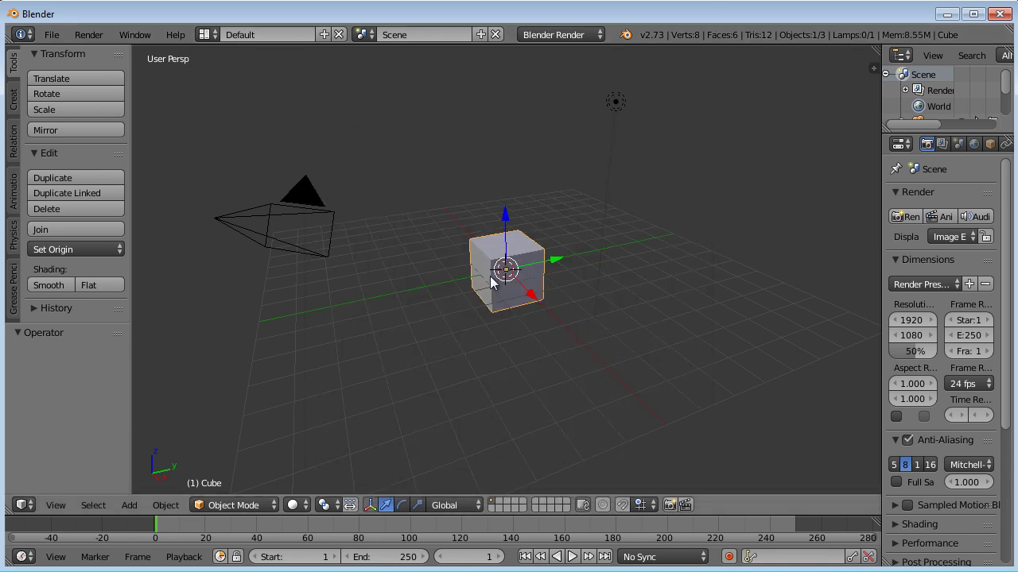
pyautogui.moveTo(503, 263); pyautogui.dragTo(500, 265, button='middle')
pyautogui.press('KP_1')
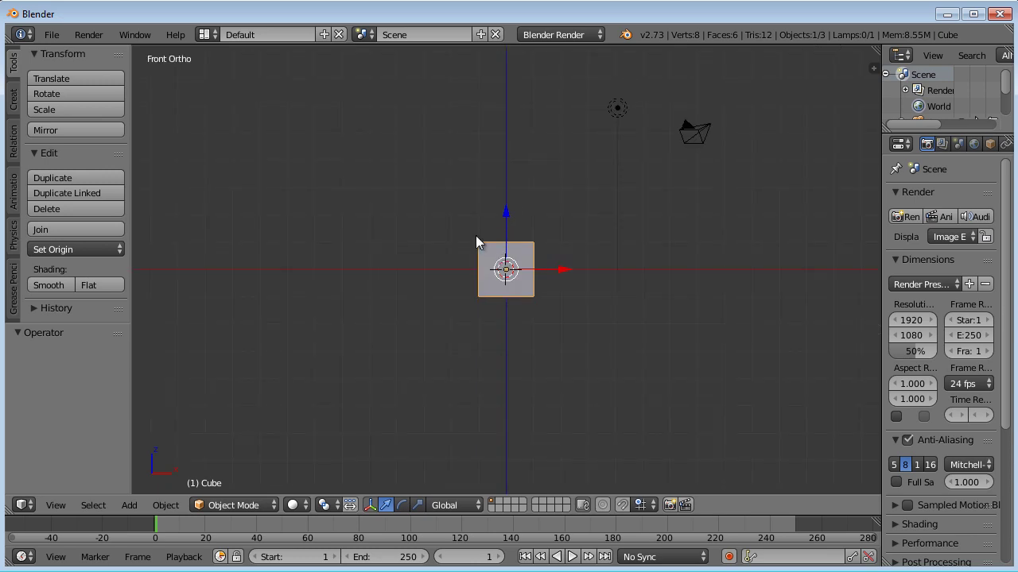
# Open the User Preferences and search the input key bindings for "scree"
pyautogui.keyDown('shift'); pyautogui.moveTo(517, 153); pyautogui.dragTo(480, 198, button='middle'); pyautogui.keyUp('shift')
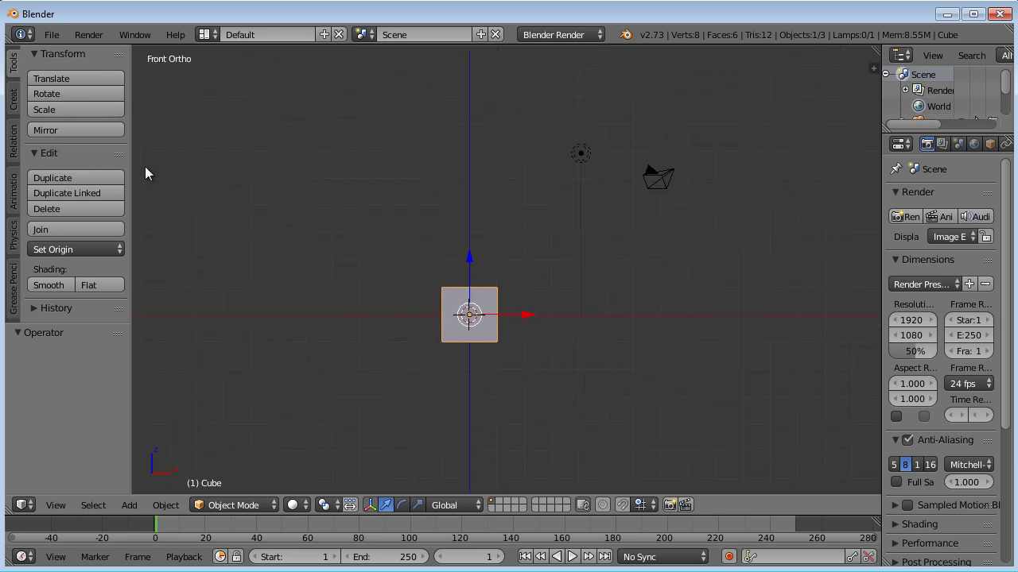
pyautogui.click(51, 34)
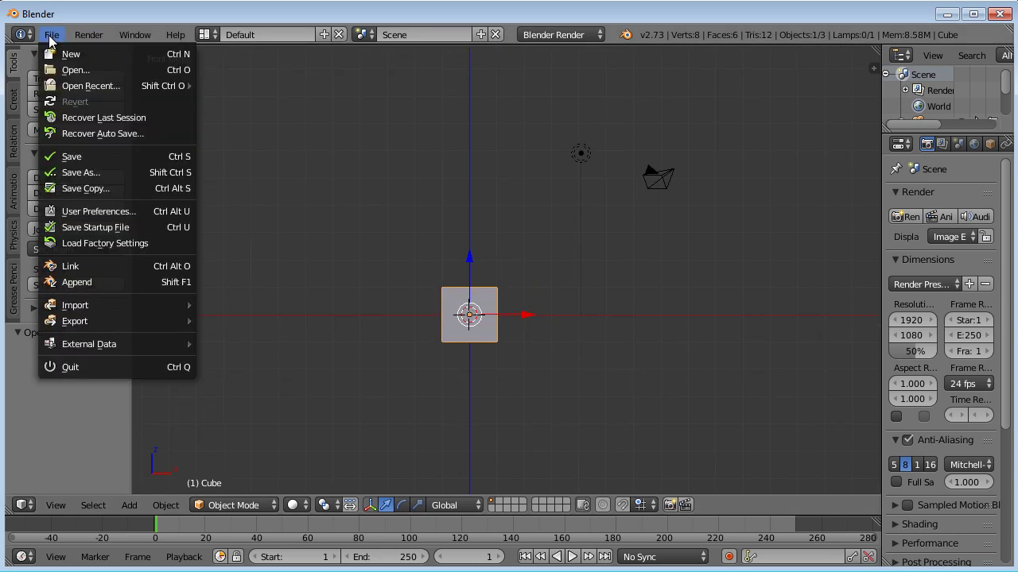
pyautogui.click(112, 212)
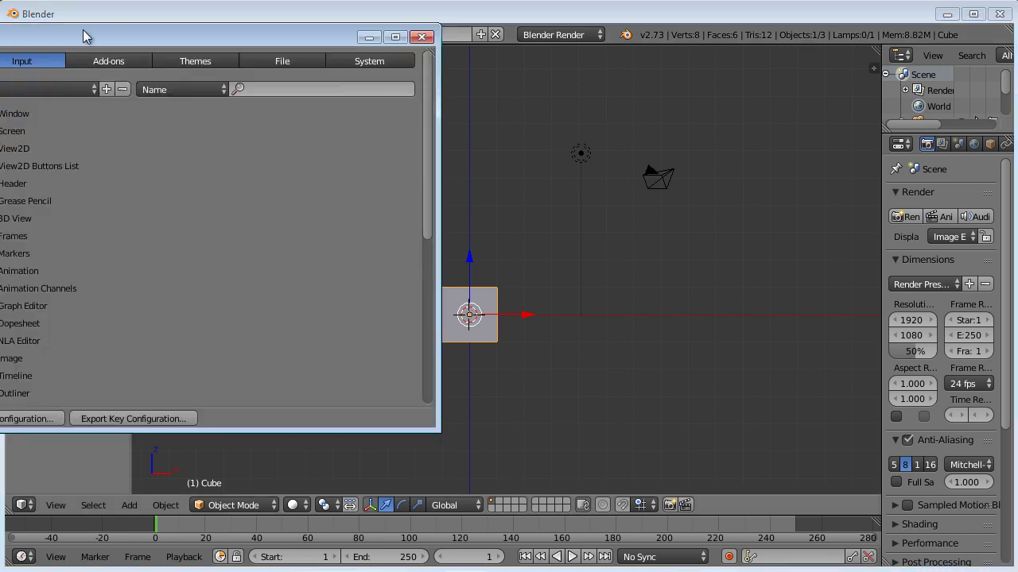
pyautogui.moveTo(69, 33); pyautogui.dragTo(395, 69)
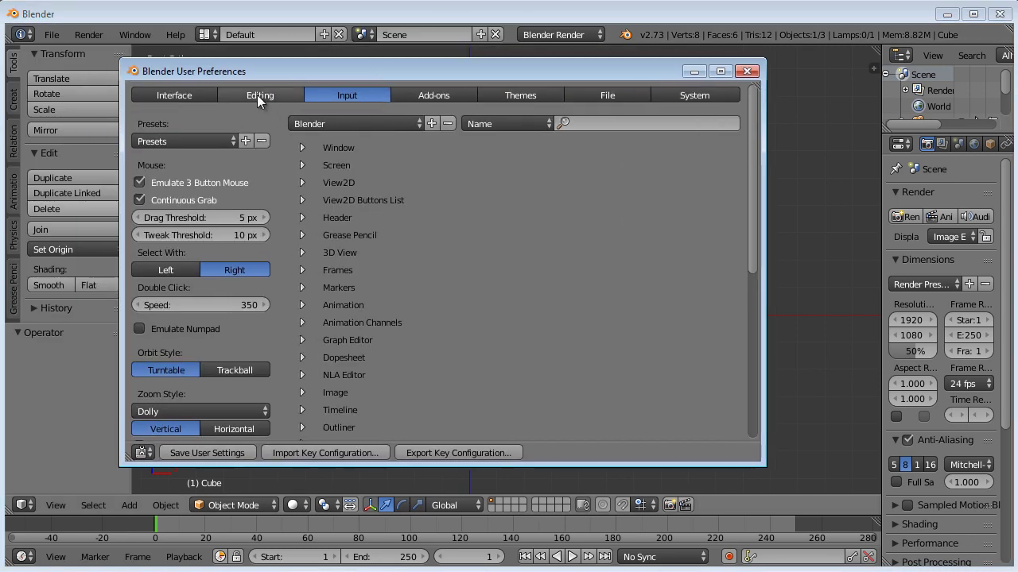
pyautogui.click(604, 124)
pyautogui.write('scree')
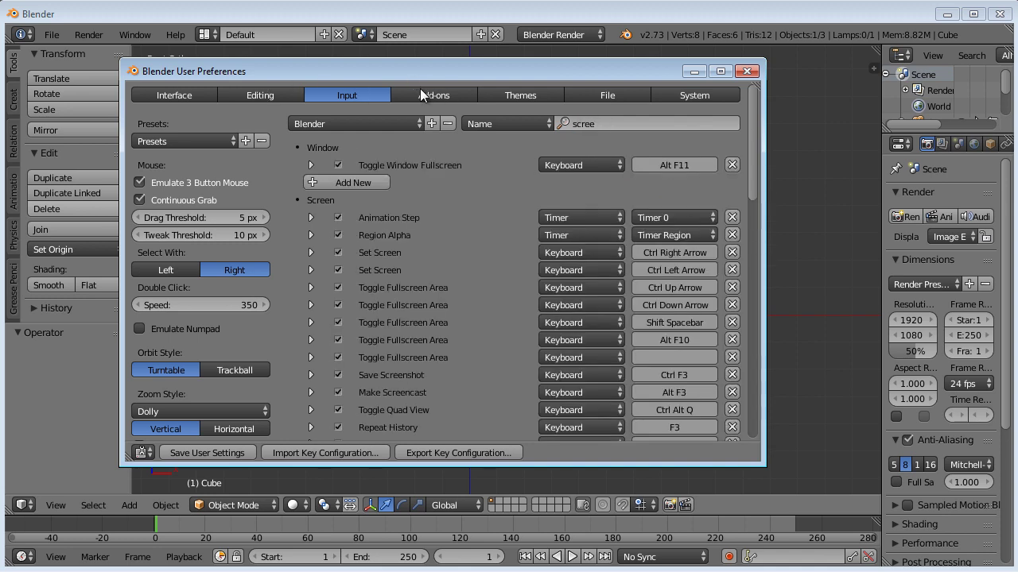
# Search the add-ons list in the User Preferences for "scree"
pyautogui.click(461, 95)
pyautogui.click(231, 125)
pyautogui.write('se')
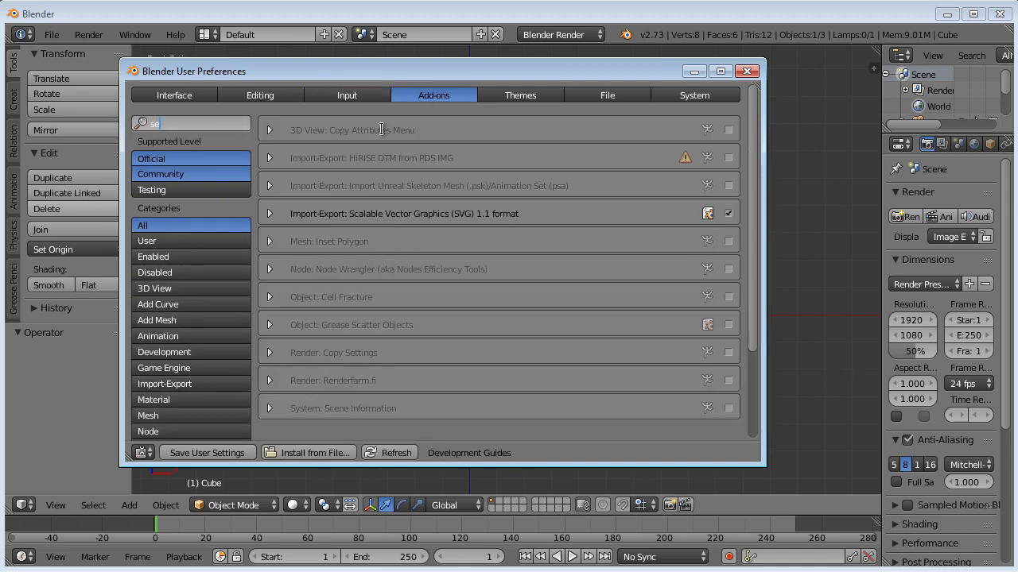
pyautogui.write('cree')
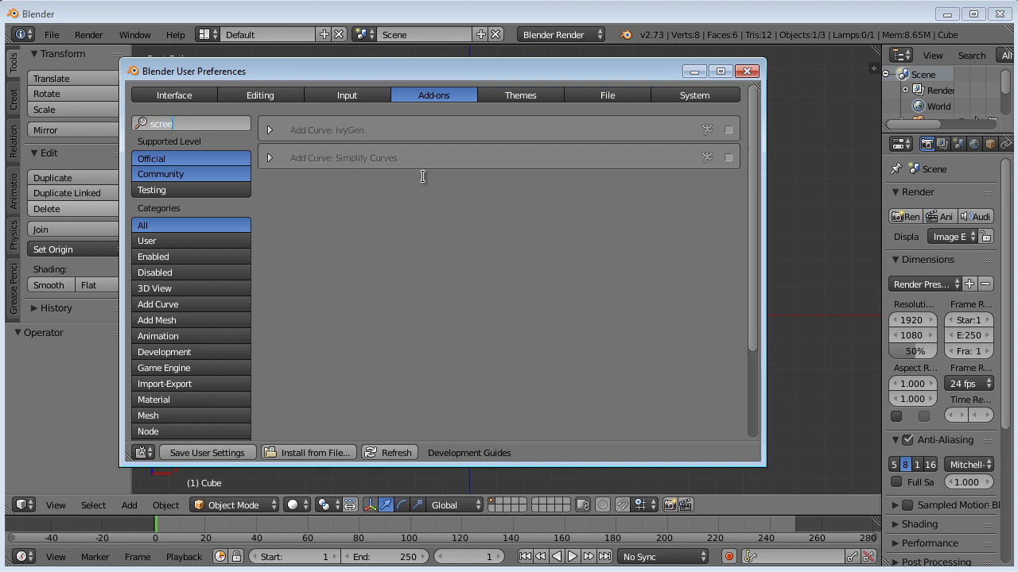
pyautogui.moveTo(489, 68); pyautogui.dragTo(532, 72)
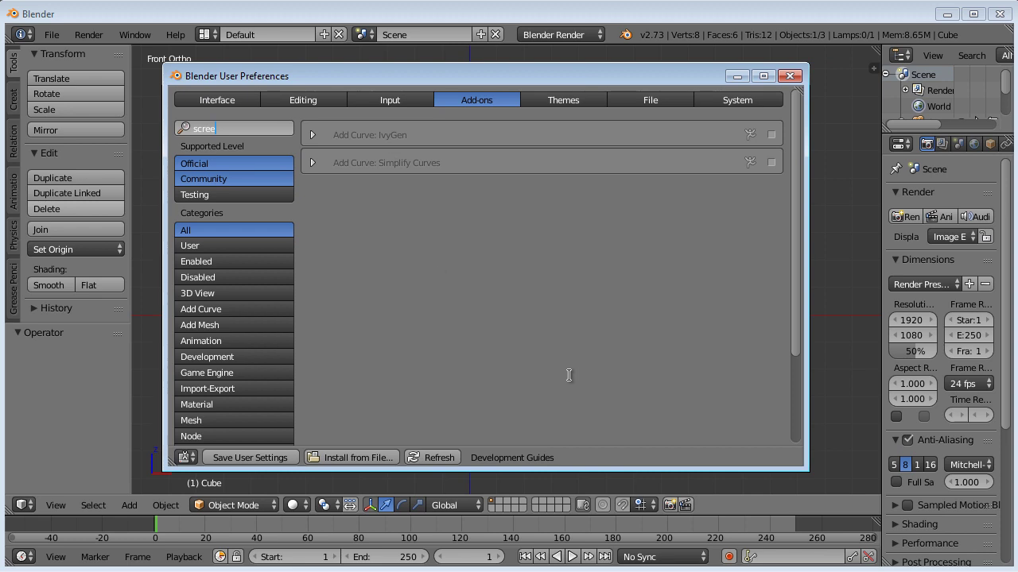
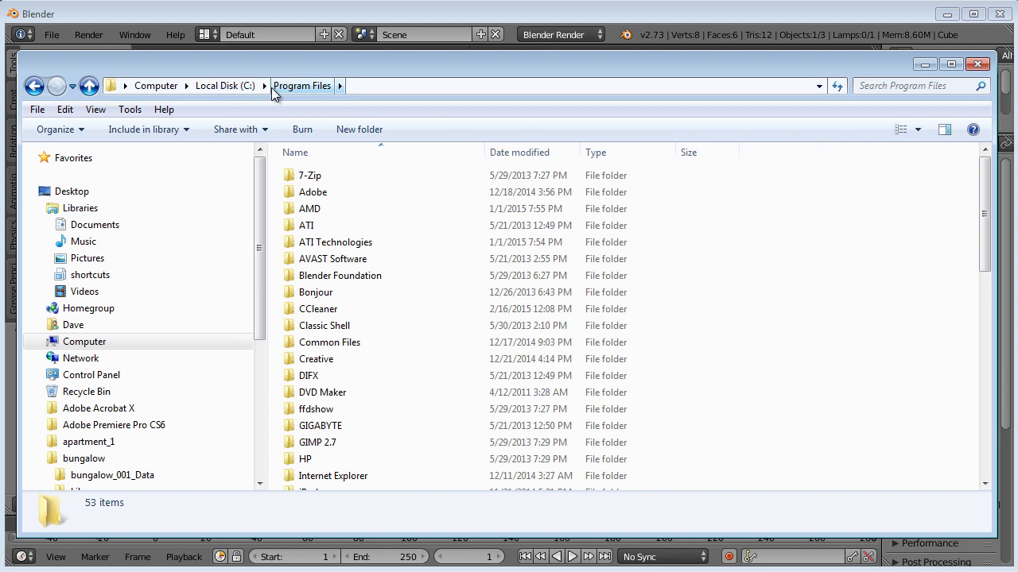
# In Windows Explorer, open Blender Foundation\Blender\2.72\scripts\addons and examine its files for a screencast keys add-on
pyautogui.doubleClick(352, 278)
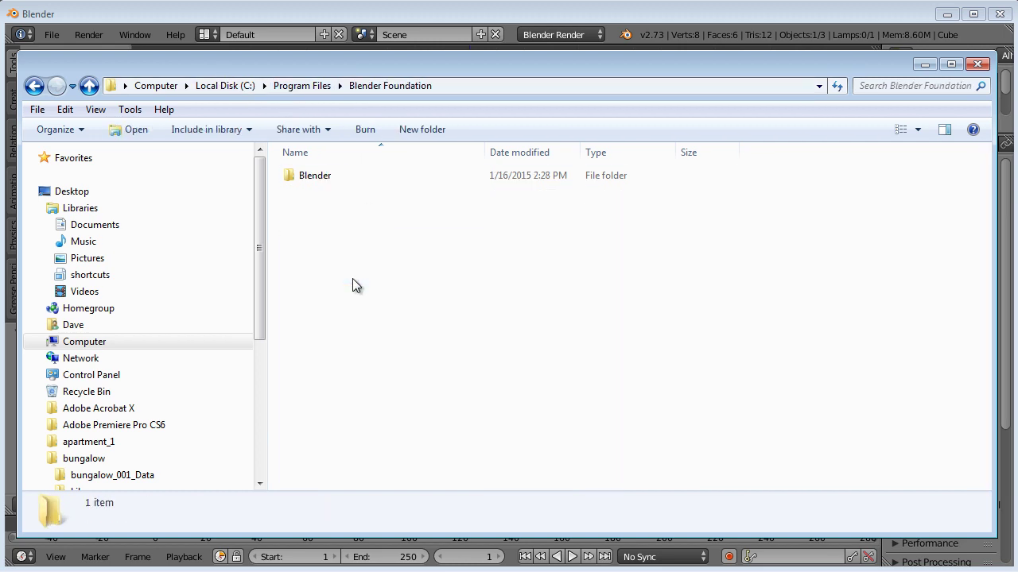
pyautogui.doubleClick(320, 175)
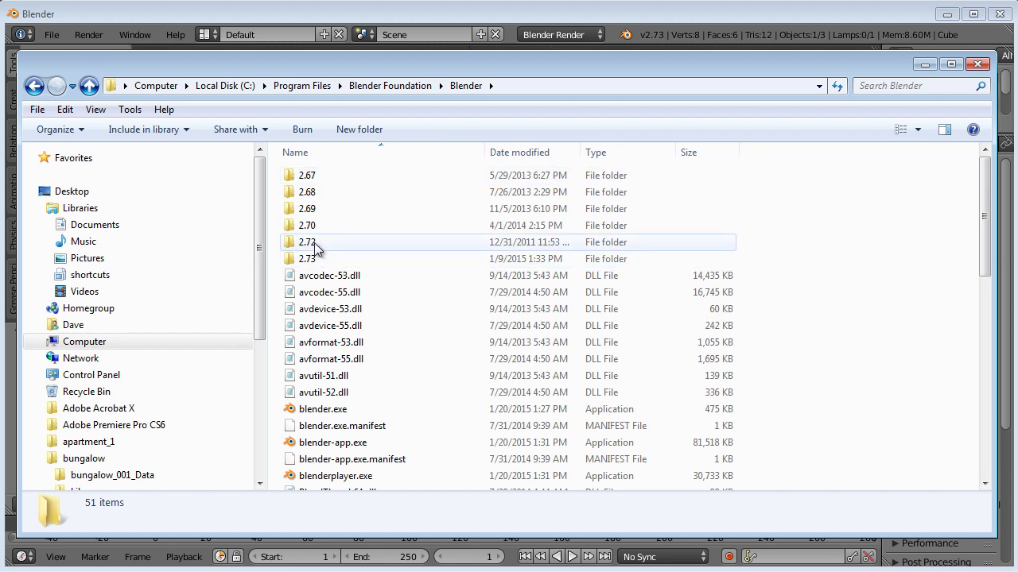
pyautogui.doubleClick(327, 242)
pyautogui.click(326, 213)
pyautogui.doubleClick(311, 178)
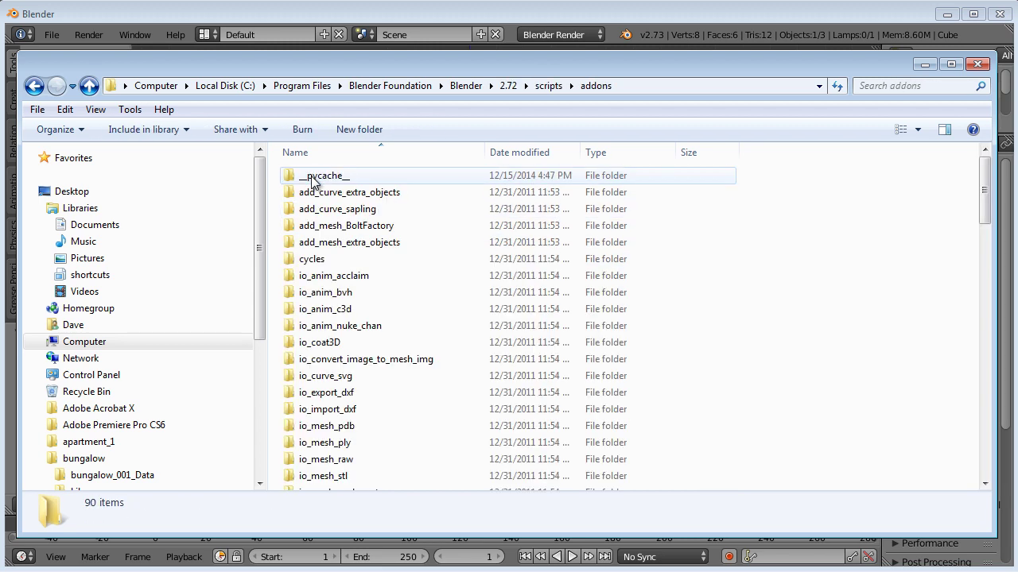
pyautogui.scroll(-20, 395, 284)
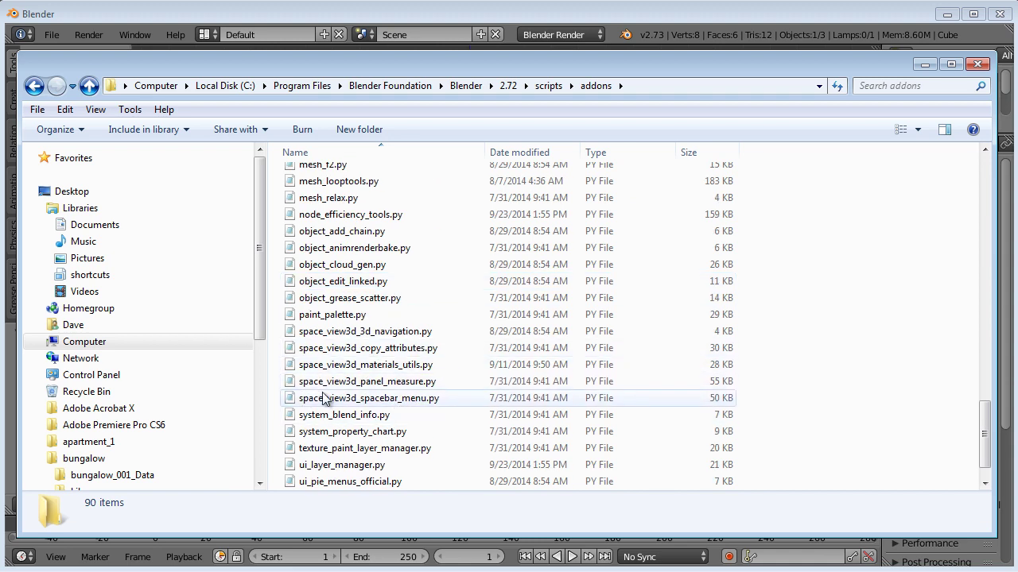
pyautogui.scroll(-1, 326, 339)
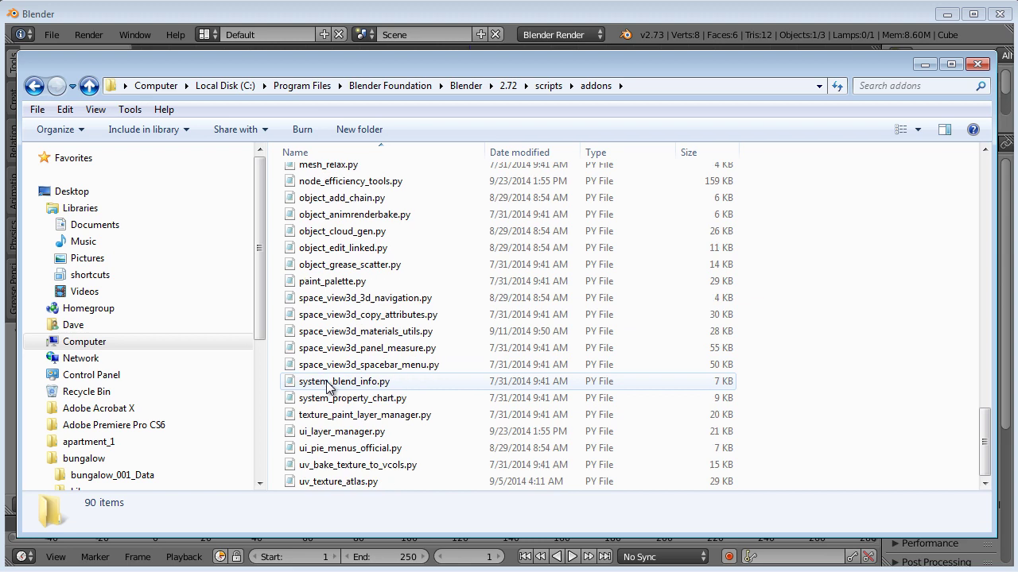
pyautogui.click(439, 364)
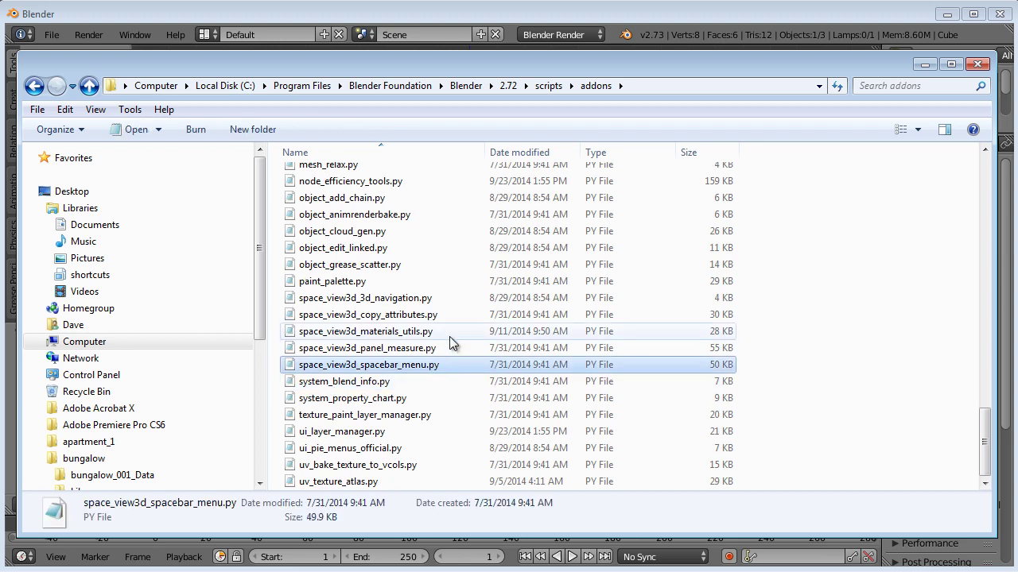
pyautogui.scroll(6, 449, 341)
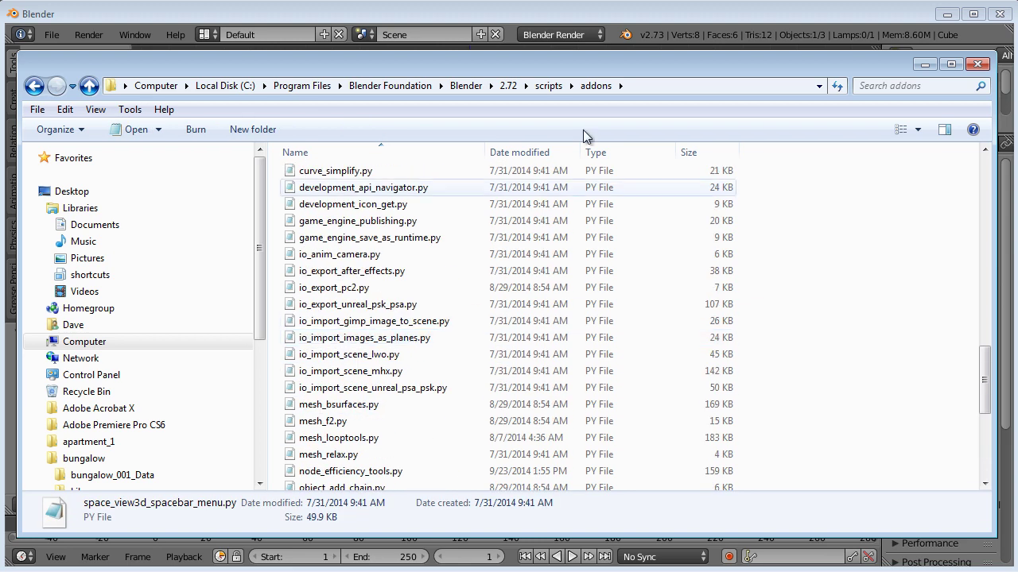
# Copy space_view3d_screencast_keys.py from the scripts\addons folder of Blender 2.70
pyautogui.click(472, 86)
pyautogui.doubleClick(325, 225)
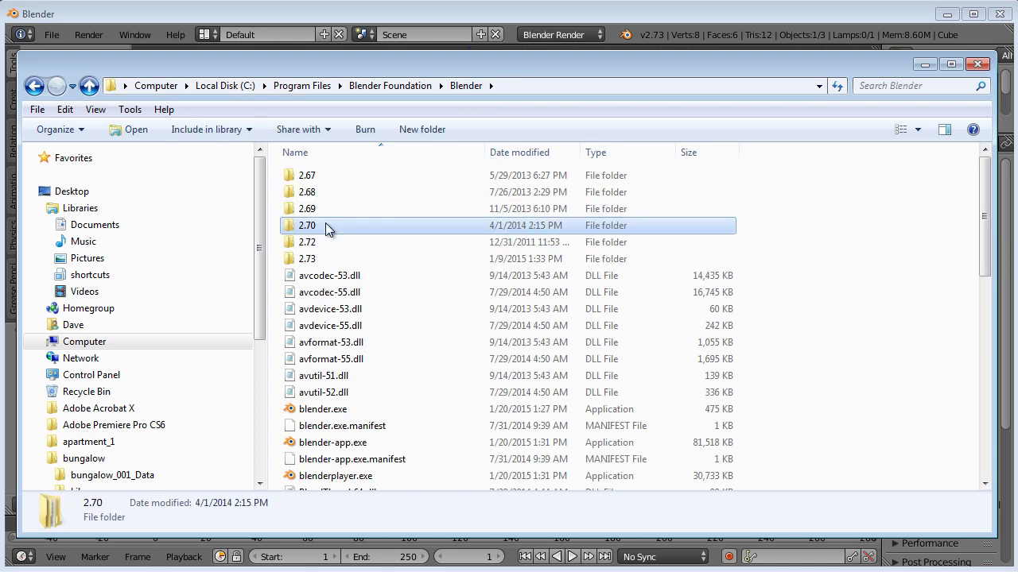
pyautogui.click(322, 208)
pyautogui.doubleClick(322, 208)
pyautogui.doubleClick(323, 175)
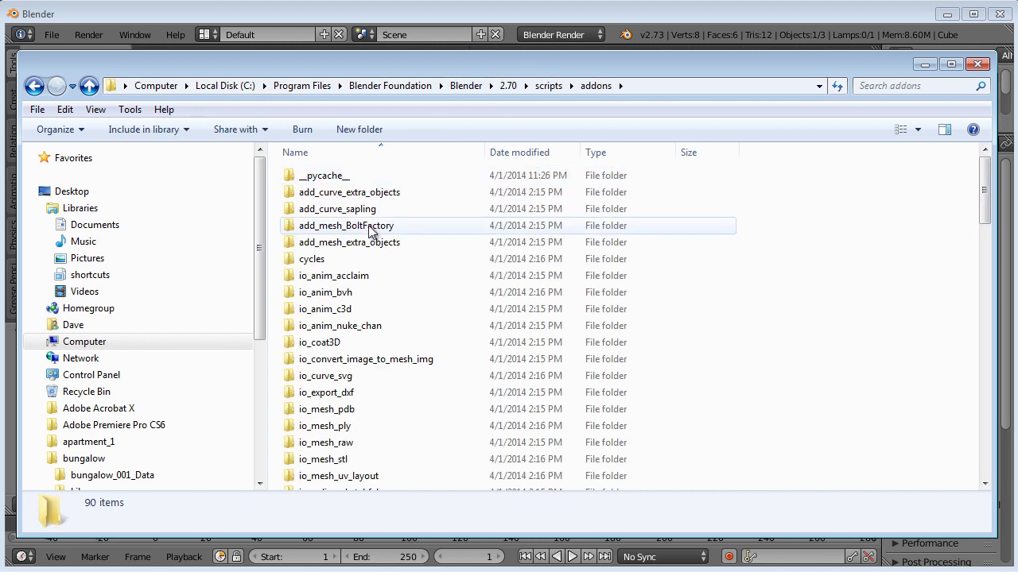
pyautogui.scroll(-18, 382, 282)
pyautogui.scroll(-4, 381, 282)
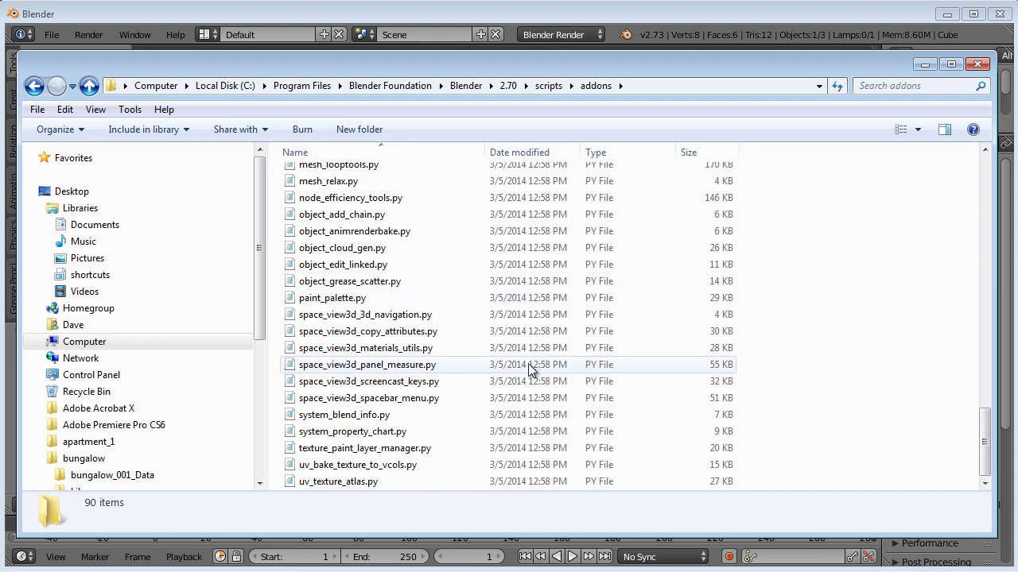
pyautogui.click(331, 386)
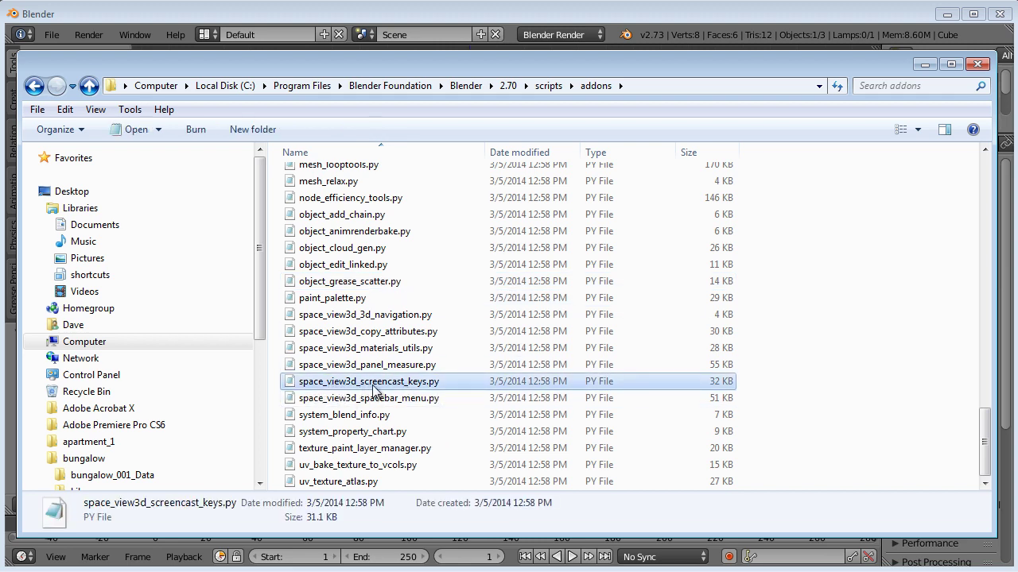
pyautogui.rightClick(377, 390)
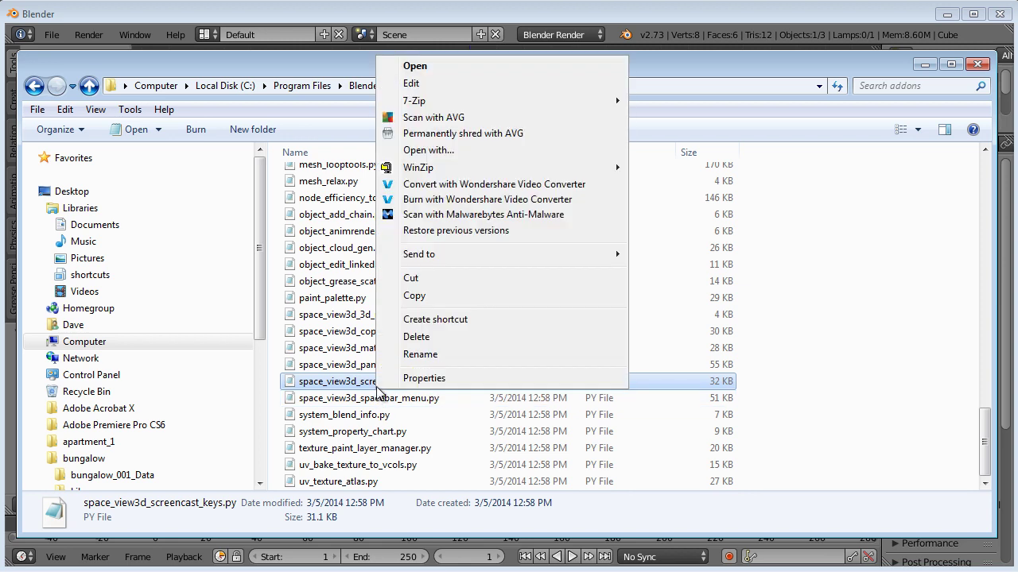
pyautogui.click(413, 296)
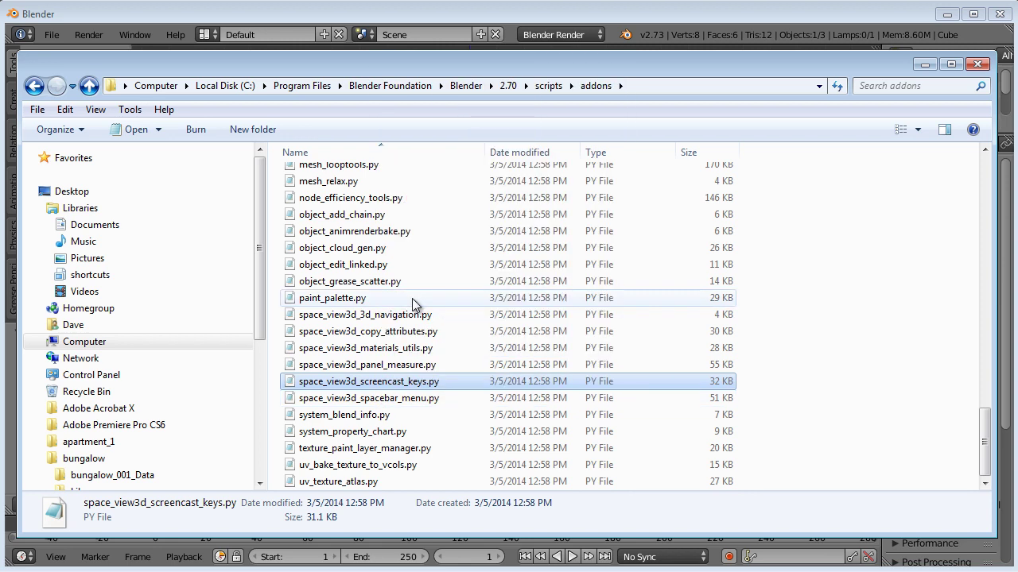
# Paste the copied screencast keys file into the scripts\addons folder of Blender 2.73
pyautogui.click(469, 85)
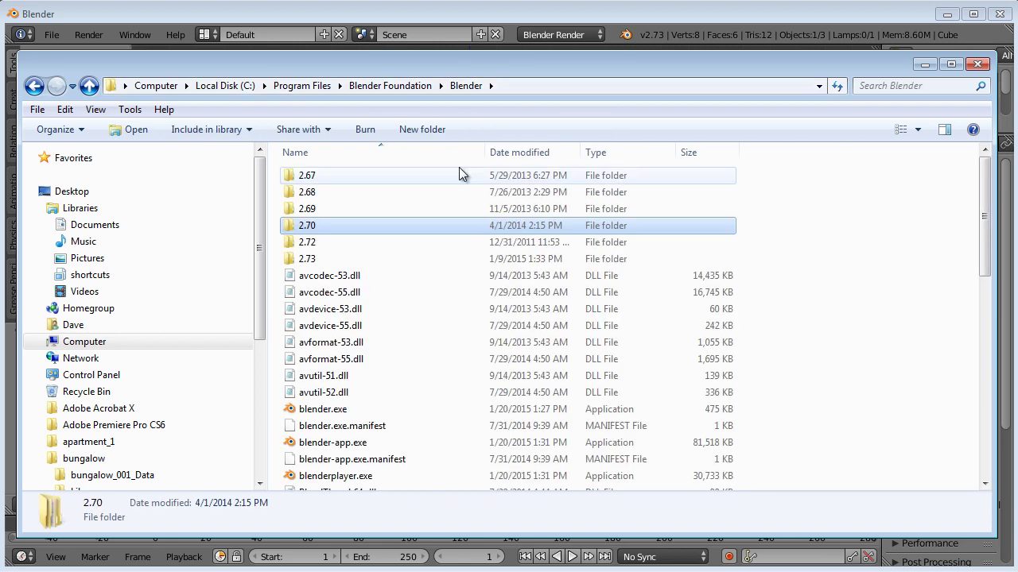
pyautogui.doubleClick(333, 259)
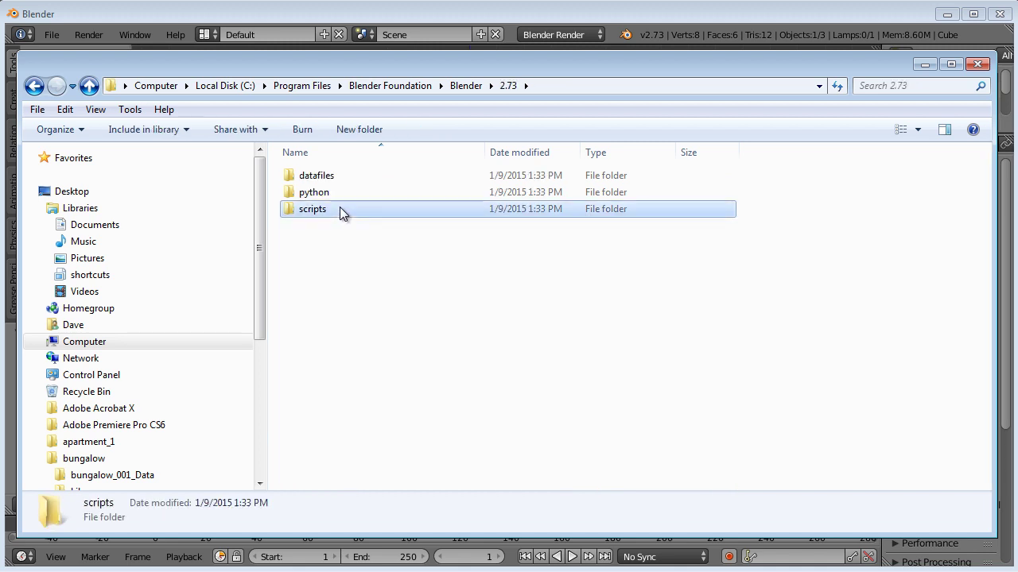
pyautogui.doubleClick(340, 208)
pyautogui.doubleClick(325, 177)
pyautogui.scroll(-20, 837, 325)
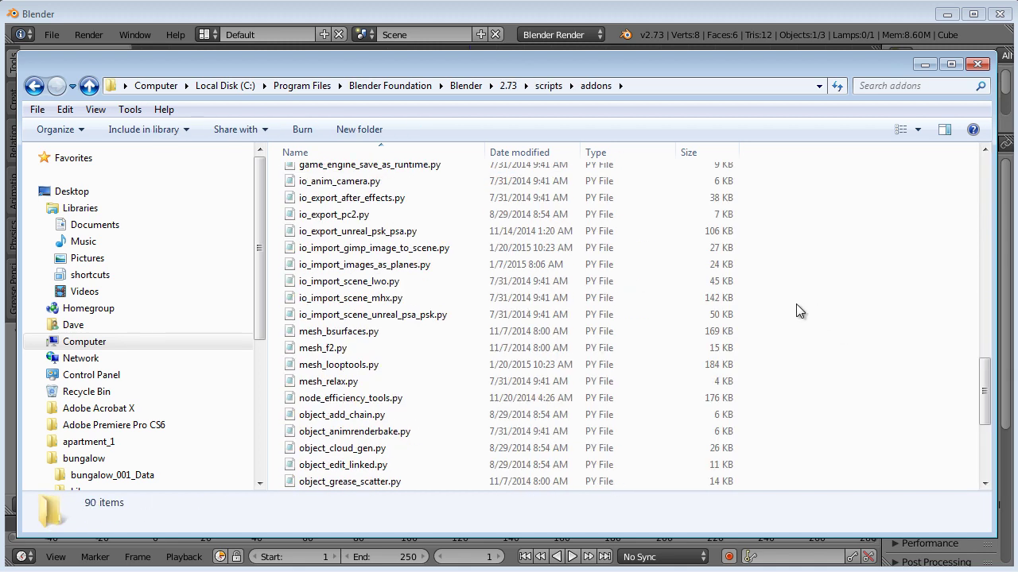
pyautogui.rightClick(857, 371)
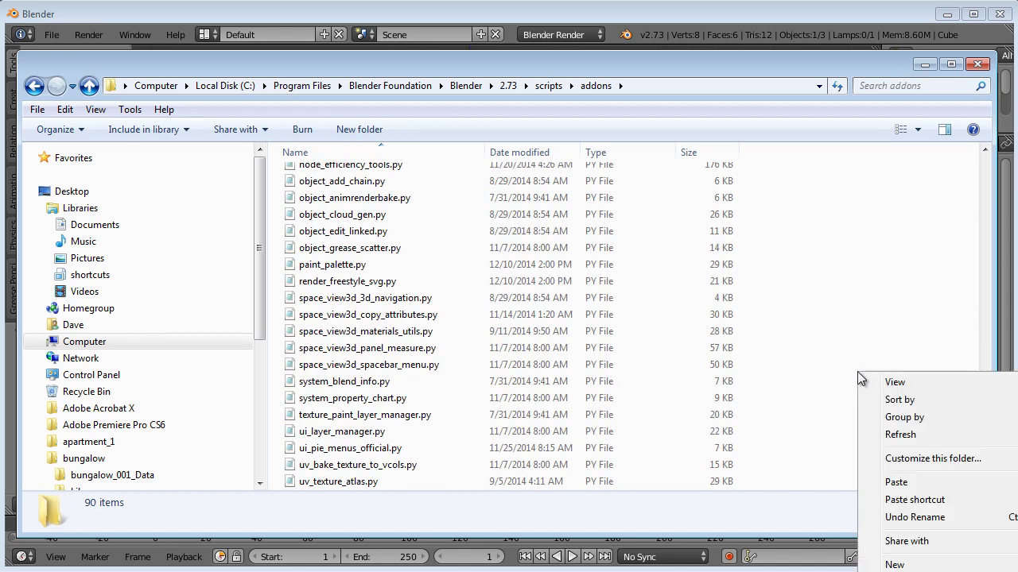
pyautogui.click(892, 481)
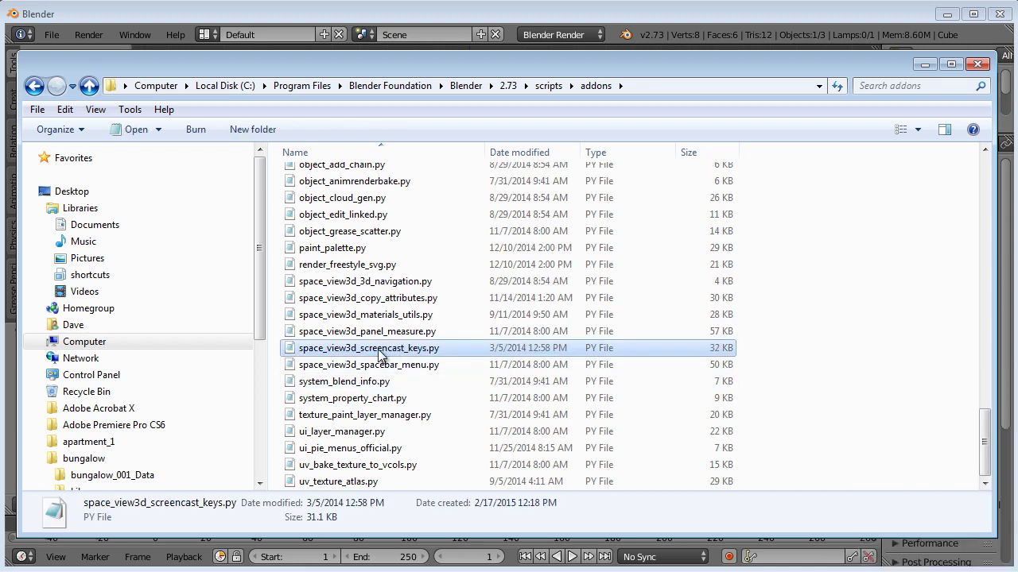
# Switch back to Blender, reopen the User Preferences and search the add-ons for "scree"
pyautogui.click(925, 64)
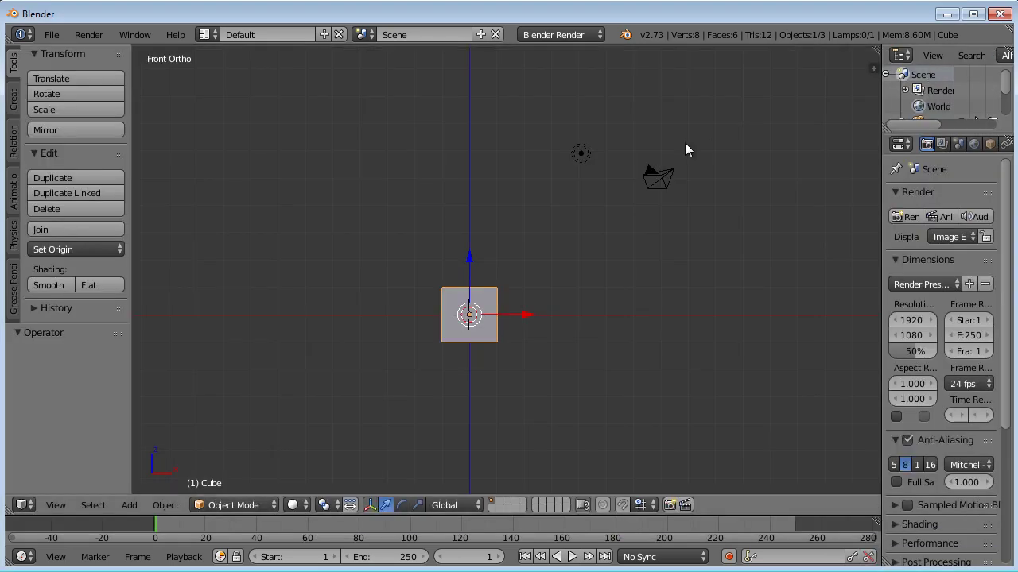
pyautogui.click(47, 35)
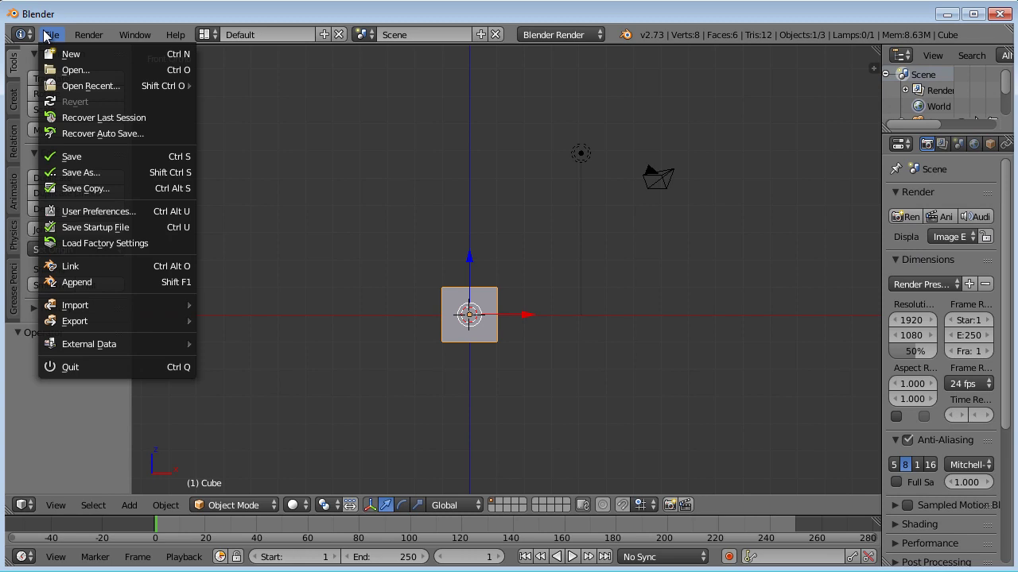
pyautogui.click(151, 210)
pyautogui.moveTo(131, 46); pyautogui.dragTo(329, 52)
pyautogui.click(128, 93)
pyautogui.write('screenc')
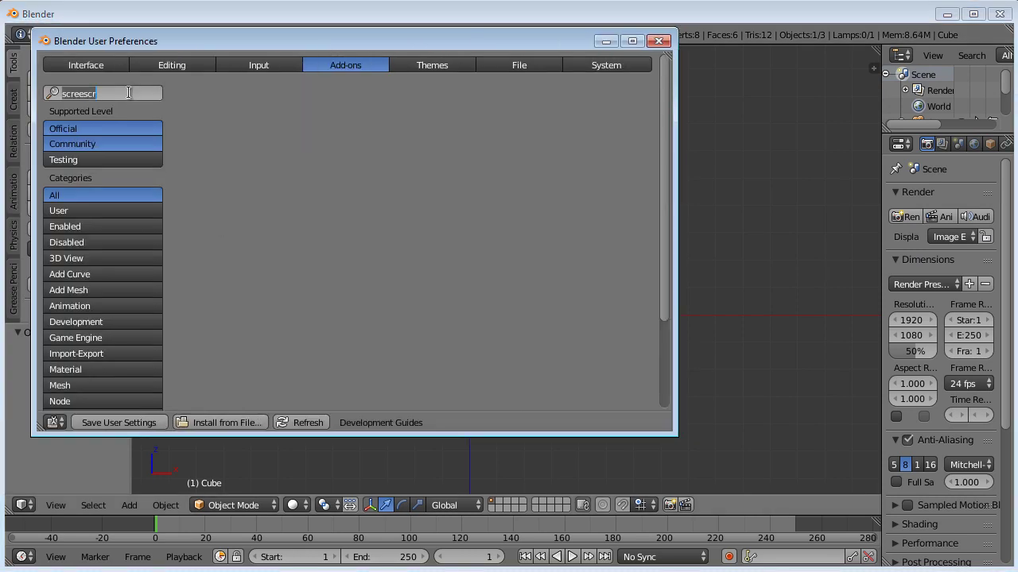
pyautogui.moveTo(128, 93); pyautogui.dragTo(5, 92)
pyautogui.write('scree')
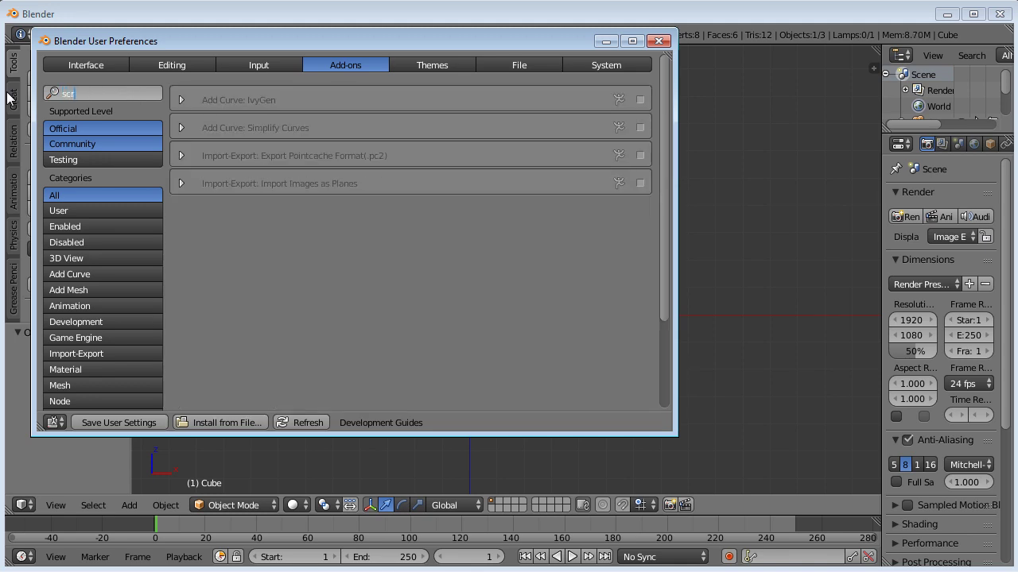
pyautogui.press('Return')
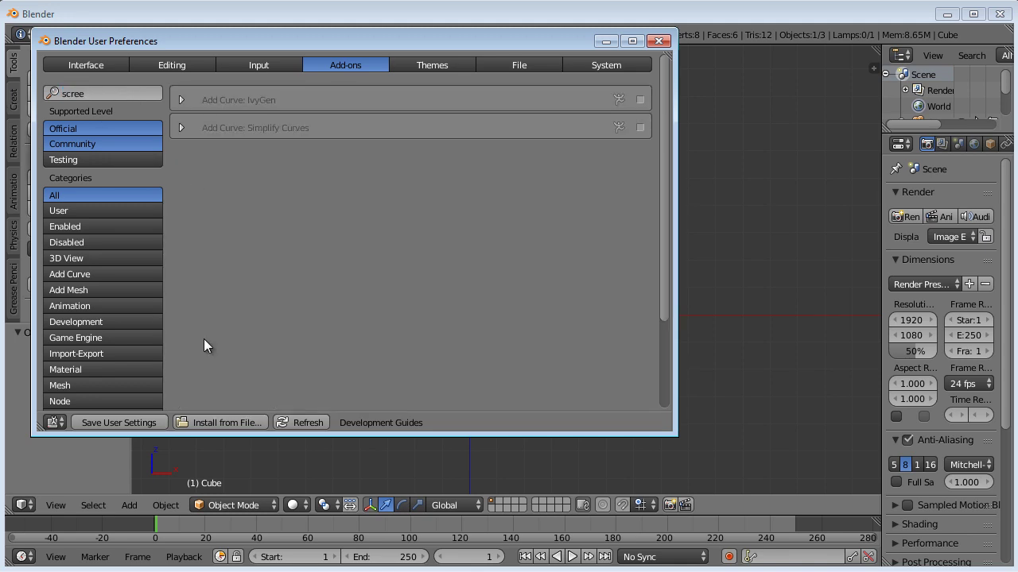
# Start installing an add-on from file and browse to C:\Program Files\Blender Foundation\Blender\2.73
pyautogui.click(222, 423)
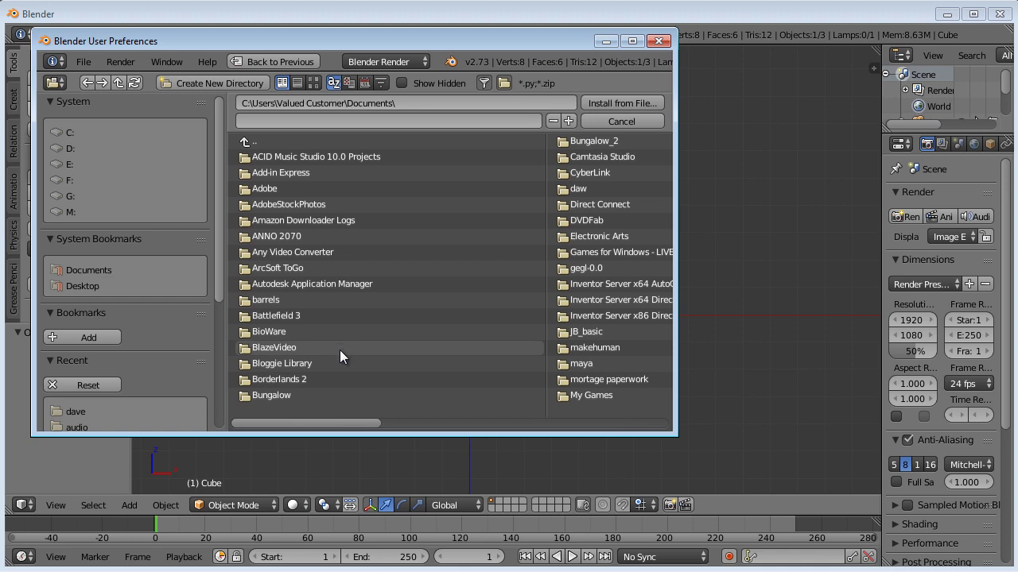
pyautogui.click(410, 105)
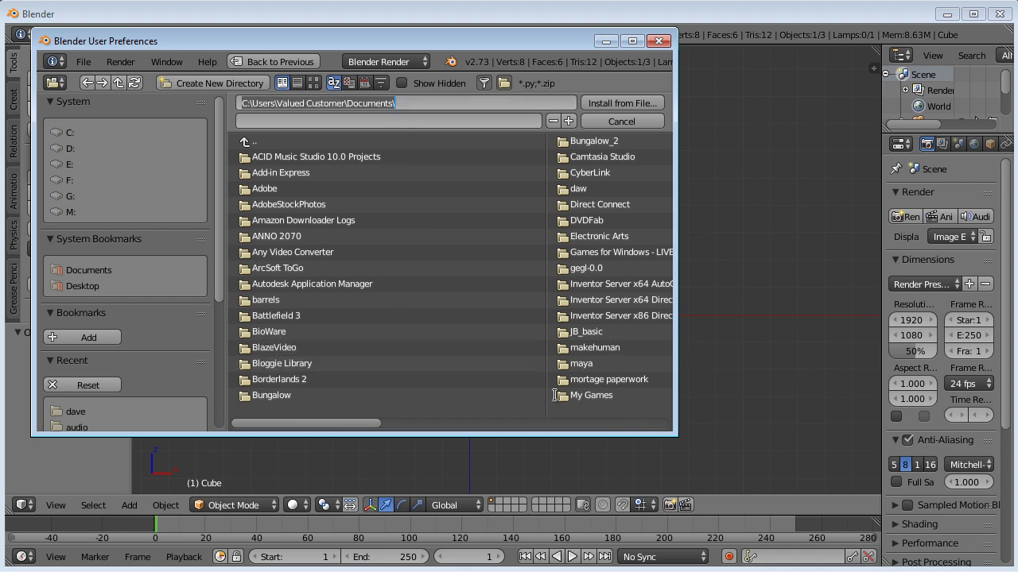
pyautogui.click(270, 102)
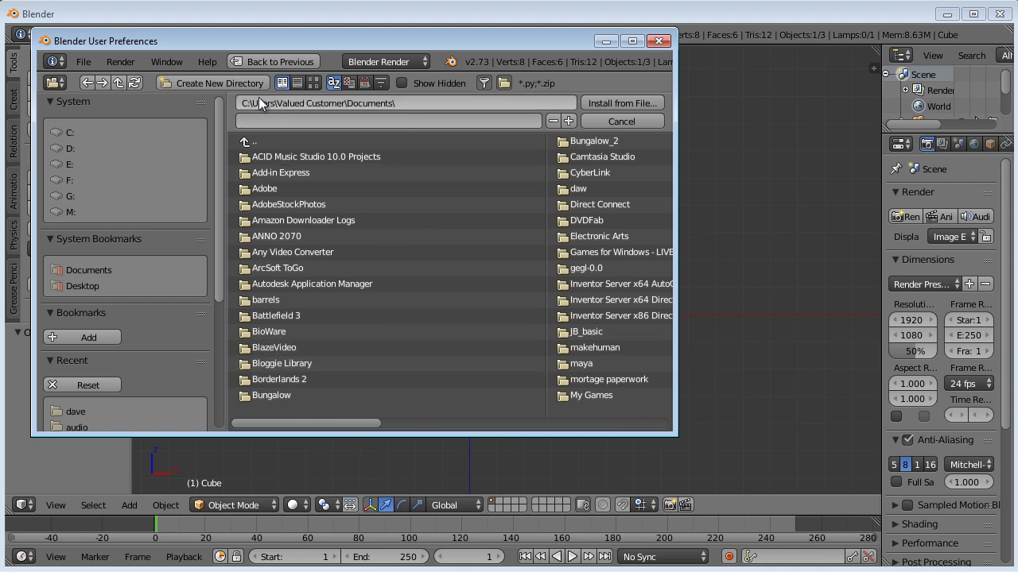
pyautogui.click(109, 132)
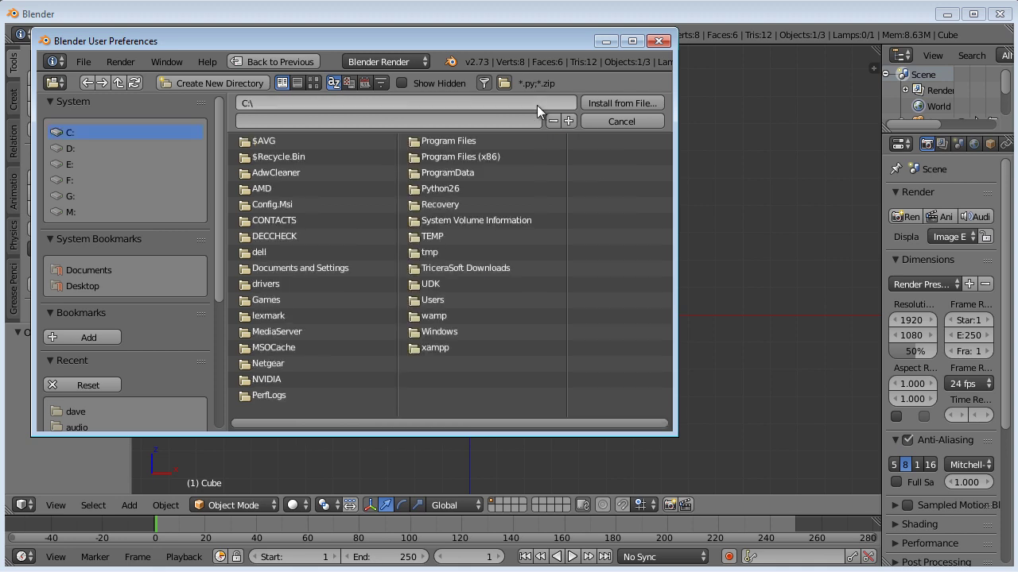
pyautogui.click(463, 143)
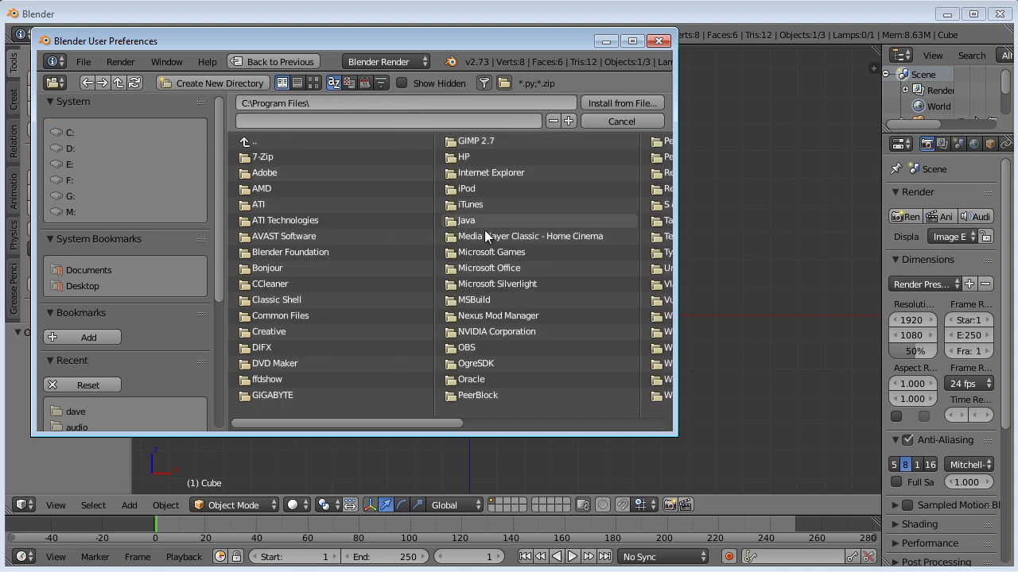
pyautogui.click(276, 253)
pyautogui.click(269, 156)
pyautogui.click(276, 235)
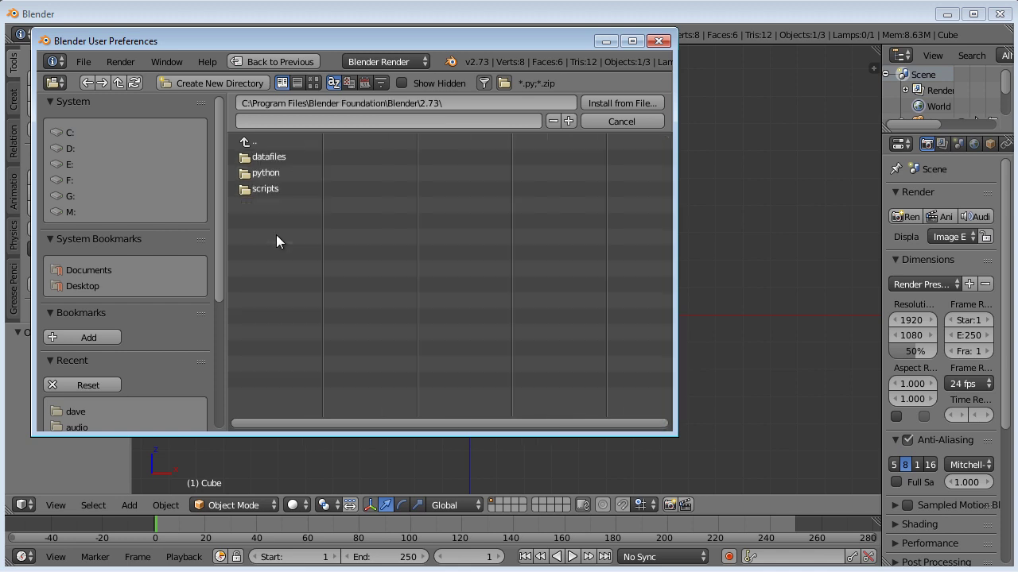
# Choose space_view3d_screencast_keys.py in the scripts\addons folder and install it as an add-on
pyautogui.click(274, 190)
pyautogui.click(274, 157)
pyautogui.moveTo(358, 419); pyautogui.dragTo(621, 414)
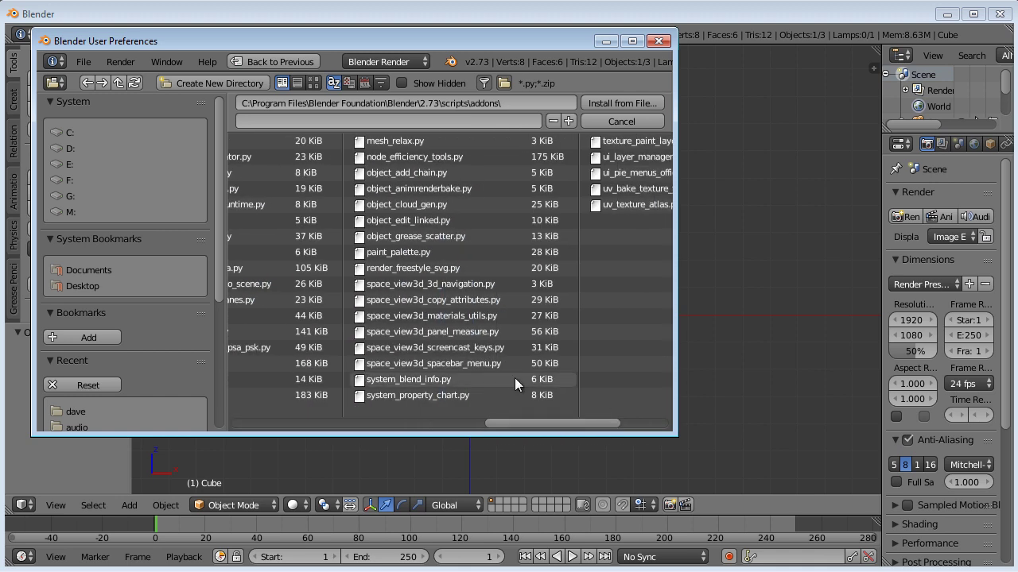
pyautogui.click(477, 347)
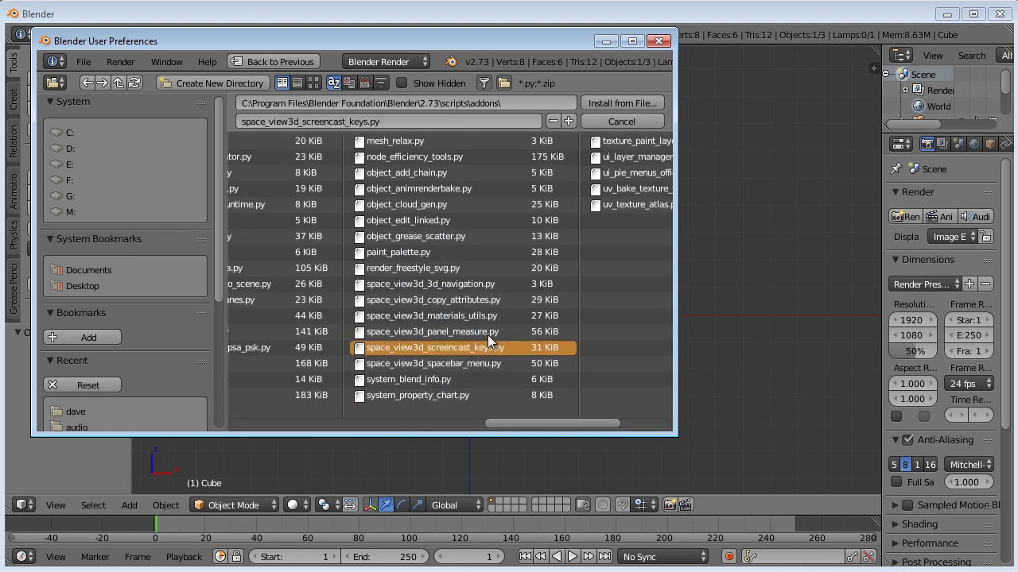
pyautogui.click(629, 104)
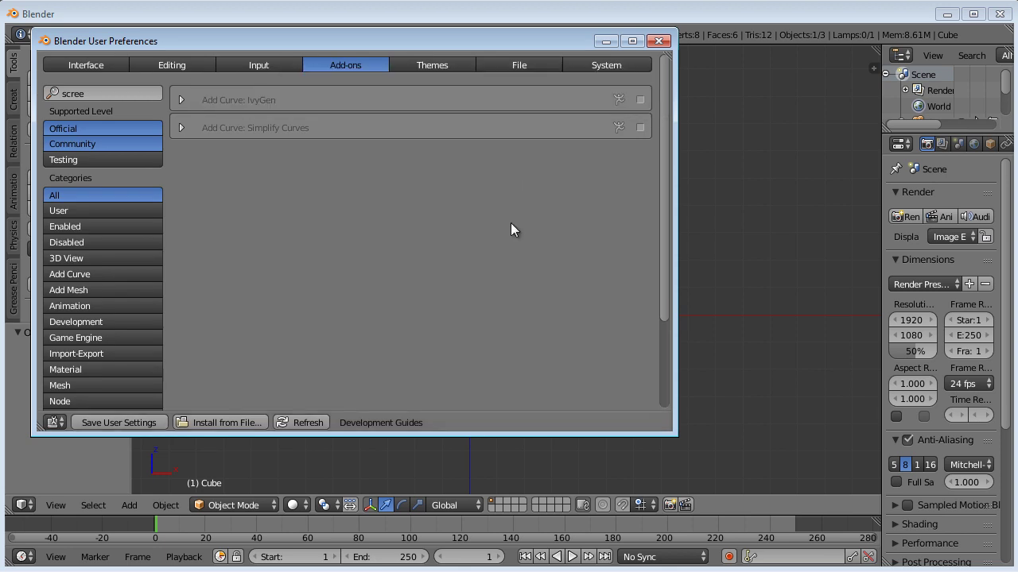
# Close the User Preferences and start a new file by reloading the start-up file
pyautogui.click(658, 40)
pyautogui.click(51, 35)
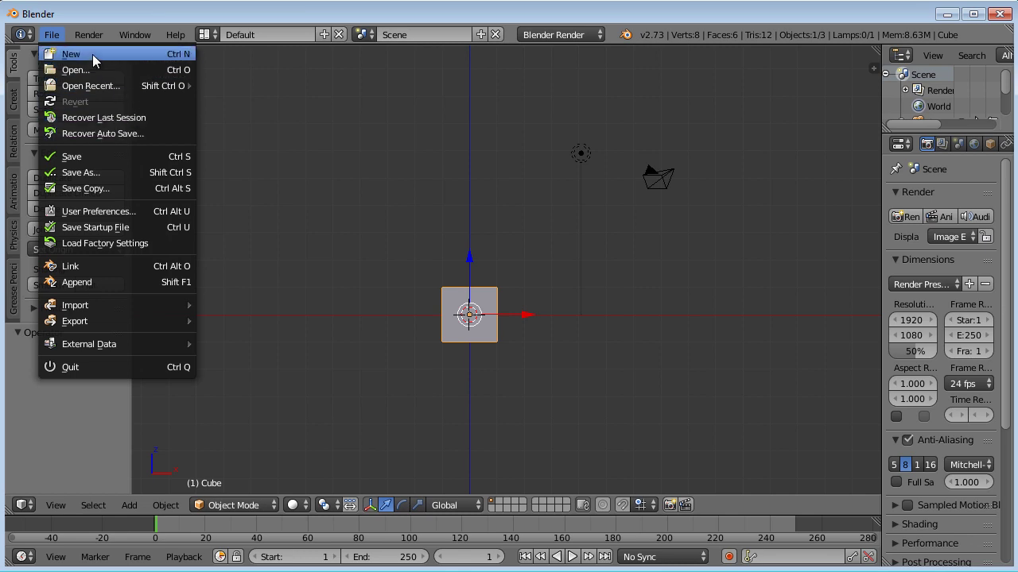
pyautogui.click(51, 35)
pyautogui.click(59, 51)
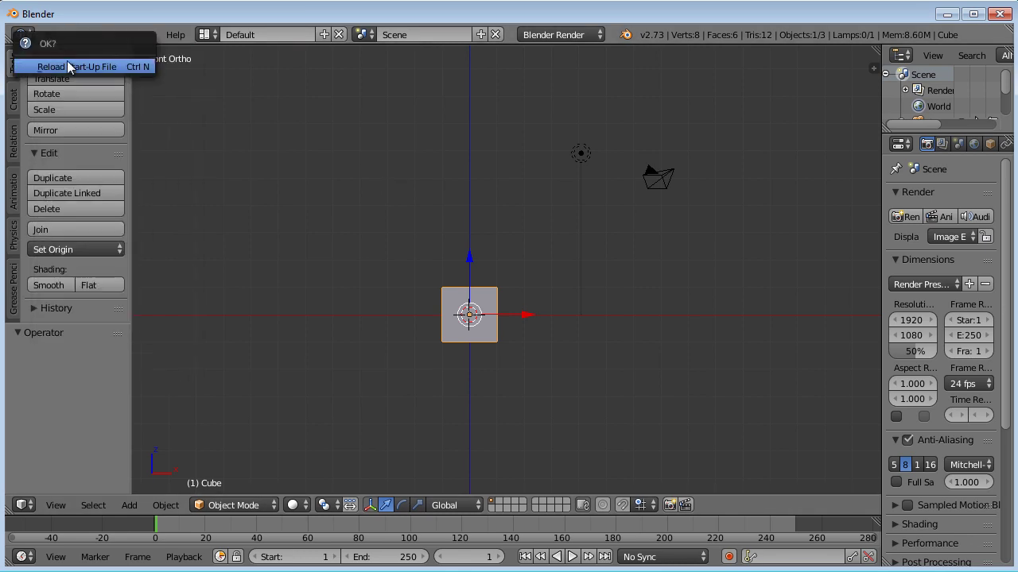
pyautogui.click(70, 67)
# Search the add-ons in the User Preferences for "scre", enable 3D View: Screencast Keys and close the preferences
pyautogui.click(51, 35)
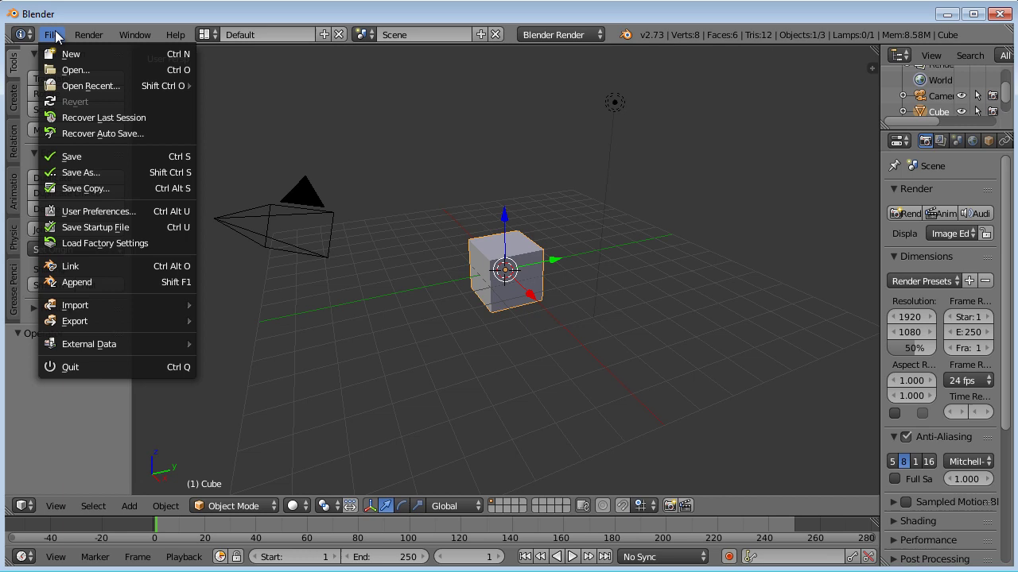
pyautogui.click(108, 212)
pyautogui.click(113, 63)
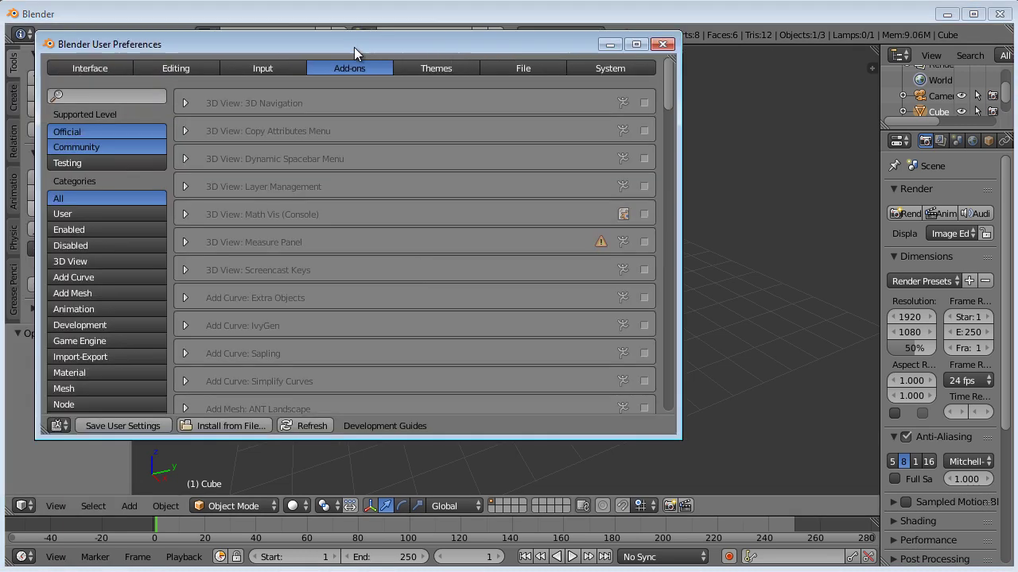
pyautogui.click(130, 95)
pyautogui.write('scre')
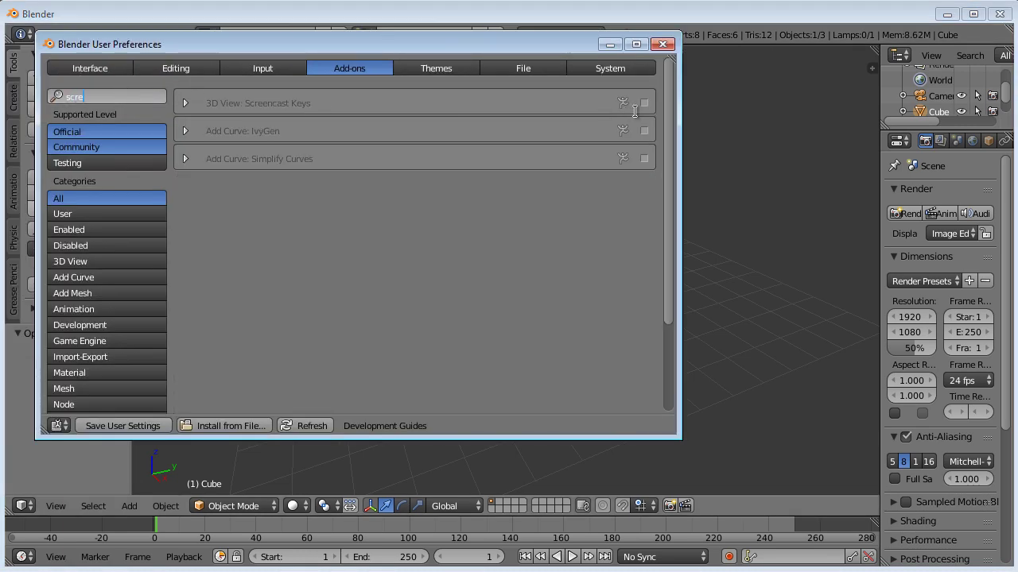
pyautogui.click(644, 103)
pyautogui.click(662, 43)
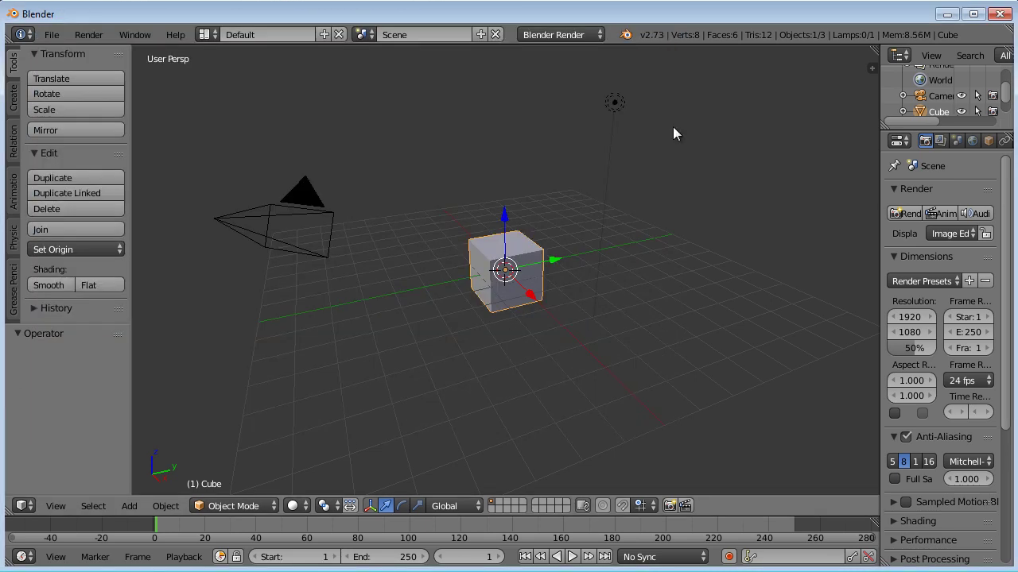
# Show the 3D view's properties, start the Screencast Keys display and view its settings
pyautogui.press('n')
pyautogui.scroll(-6, 770, 367)
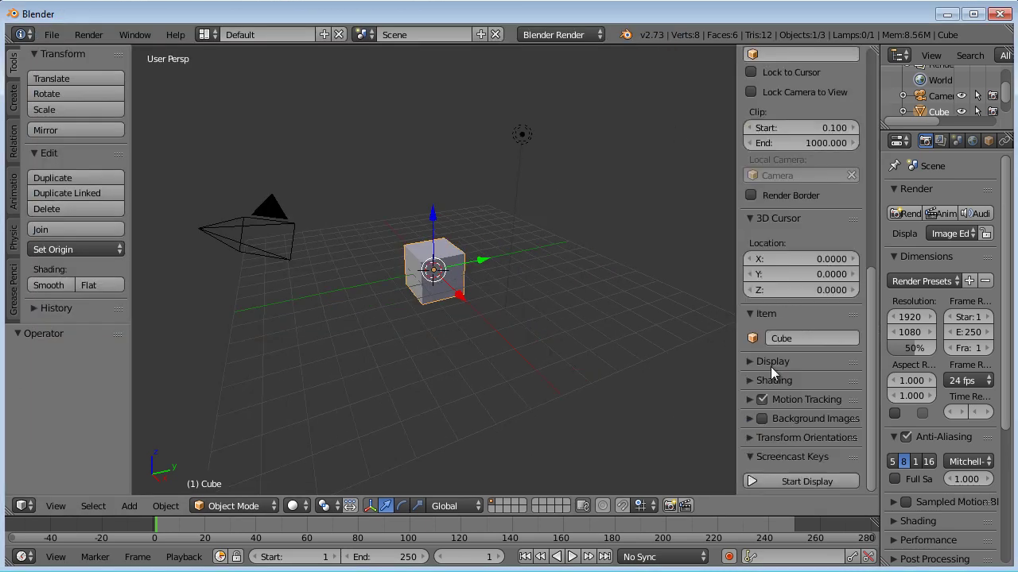
pyautogui.click(799, 481)
pyautogui.scroll(-4, 810, 411)
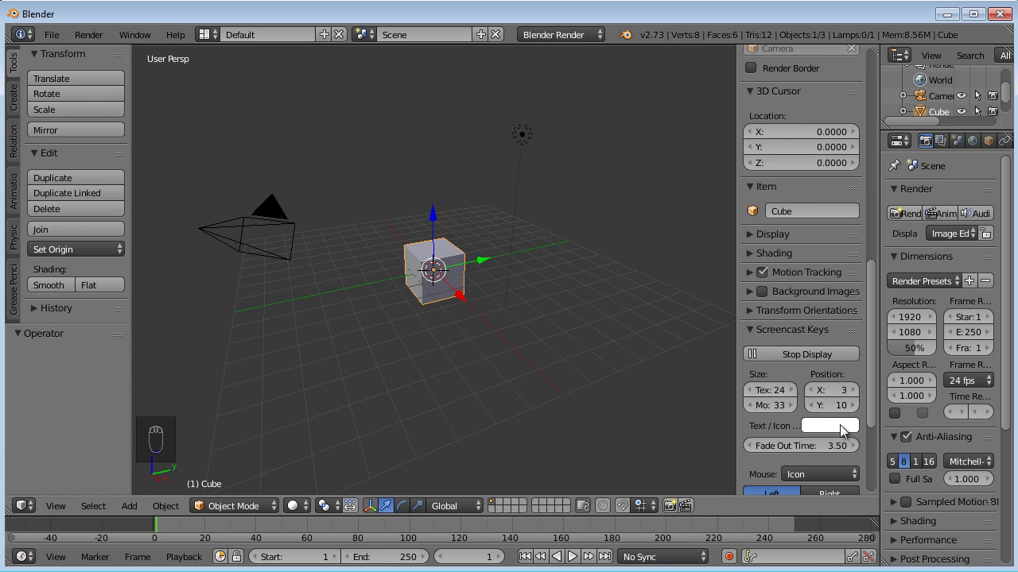
pyautogui.scroll(-5, 827, 422)
pyautogui.scroll(-1, 825, 427)
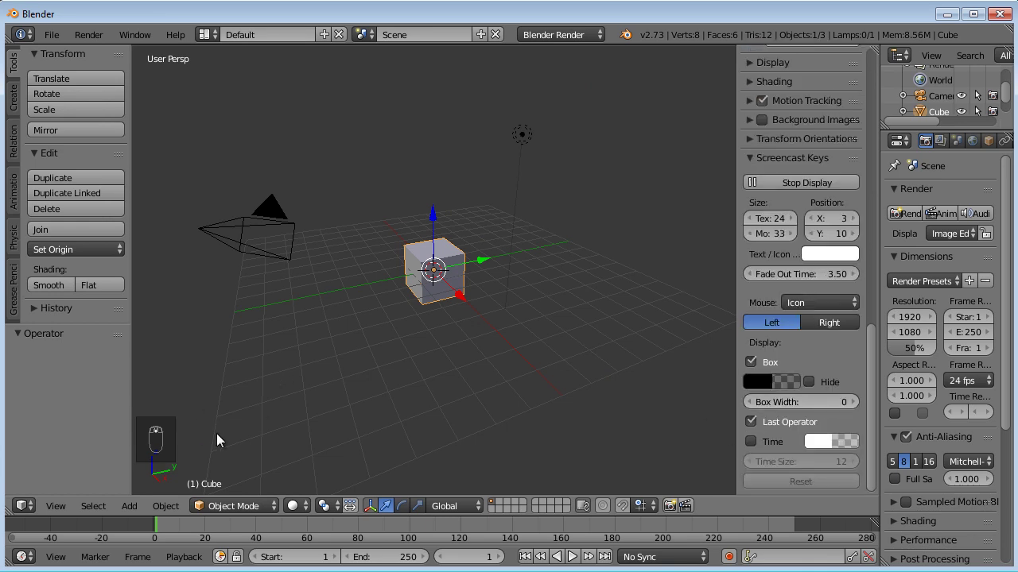
# Test the on-screen key display in the viewport by toggling the selection of all objects and starting a scale
pyautogui.moveTo(332, 334); pyautogui.dragTo(374, 361, button='middle')
pyautogui.scroll(3, 372, 354)
pyautogui.press('a')
pyautogui.press('d')
pyautogui.press('s')
pyautogui.press('f')
pyautogui.press('a')
pyautogui.press('s')
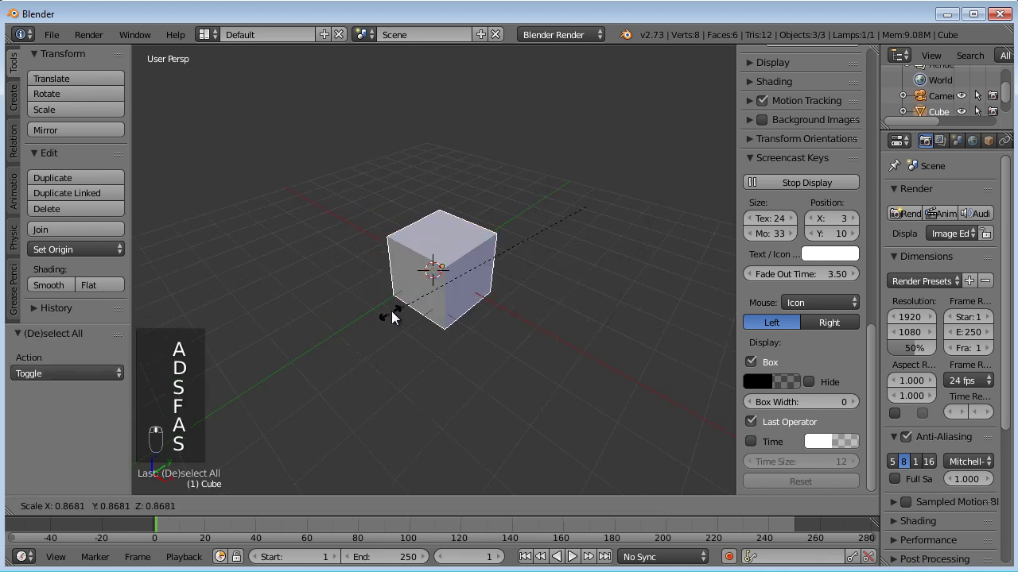
# Switch the viewport to the front orthographic view and snap the 3D cursor to the center
pyautogui.press('KP_1')
pyautogui.press('KP_5')
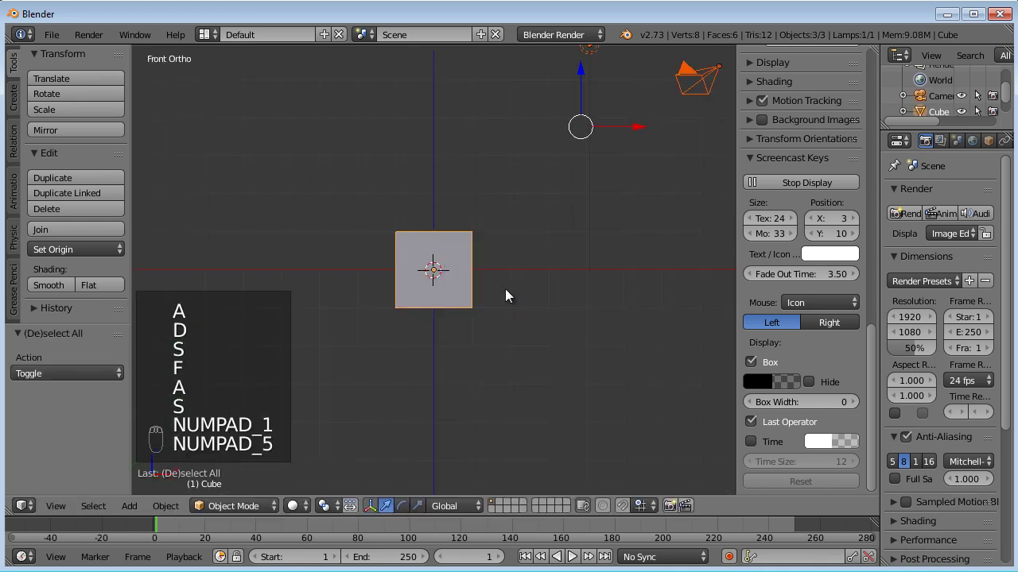
pyautogui.hotkey('shift', 's')
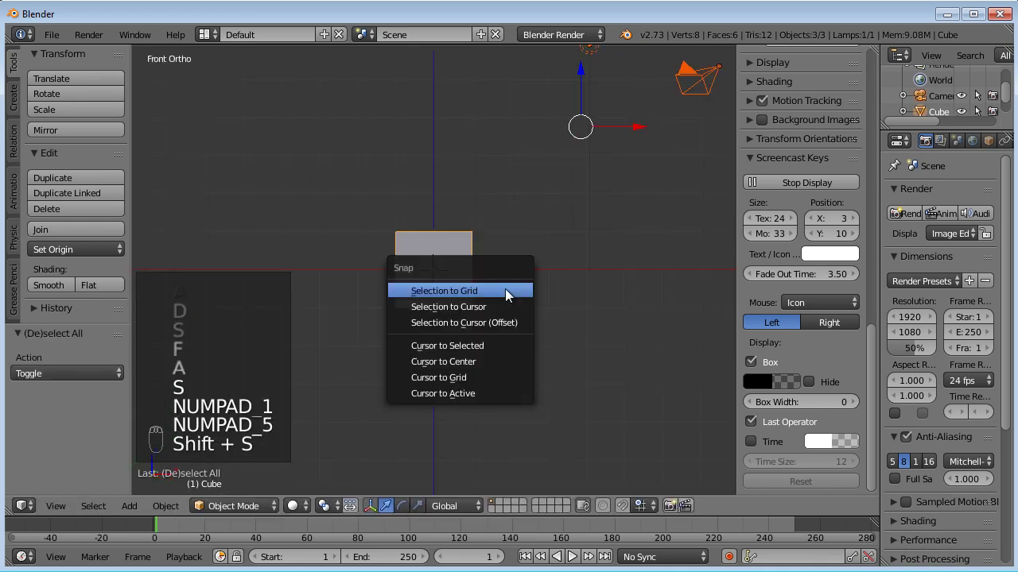
pyautogui.click(494, 362)
pyautogui.scroll(2, 509, 323)
pyautogui.keyDown('shift'); pyautogui.scroll(1, 503, 270); pyautogui.keyUp('shift')
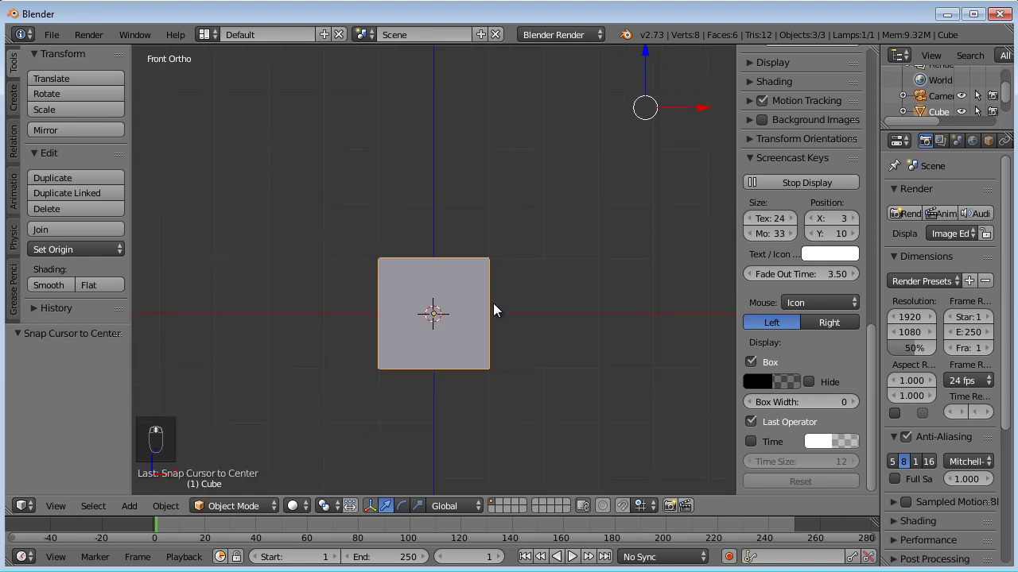
pyautogui.scroll(1, 492, 311)
pyautogui.keyDown('shift'); pyautogui.scroll(1, 501, 314); pyautogui.keyUp('shift')
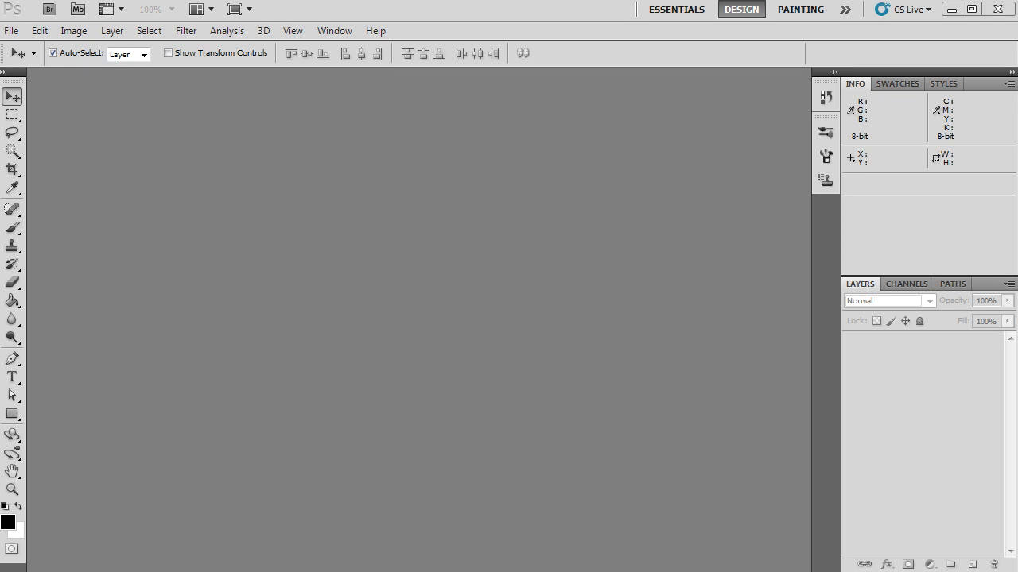
# Switch from Photoshop to Windows Explorer and open the micky folder in G:\blender files
pyautogui.hotkey('alt', 'Tab')
pyautogui.moveTo(338, 4); pyautogui.dragTo(296, 94)
pyautogui.scroll(-2, 514, 368)
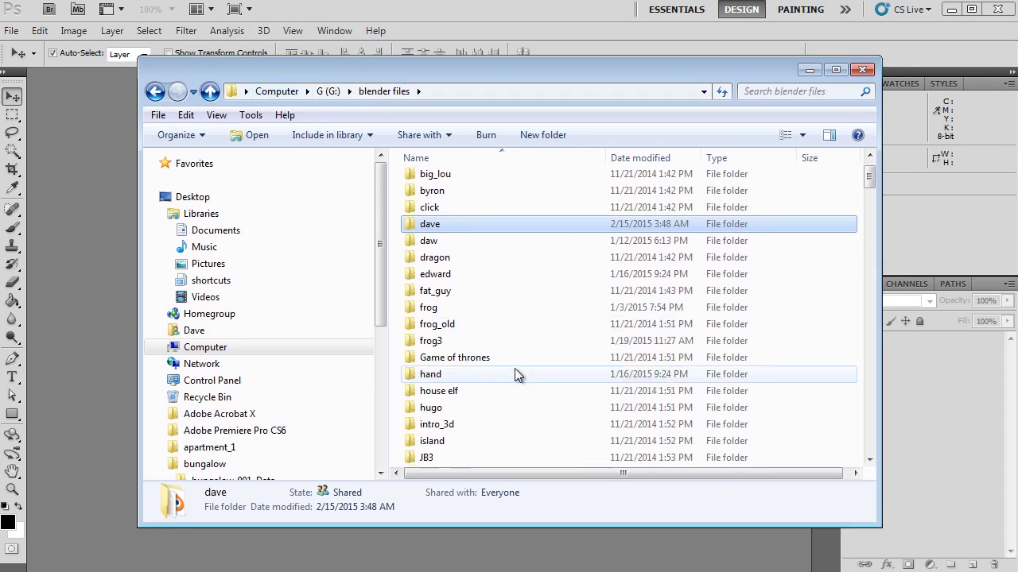
pyautogui.scroll(-3, 514, 368)
pyautogui.doubleClick(452, 340)
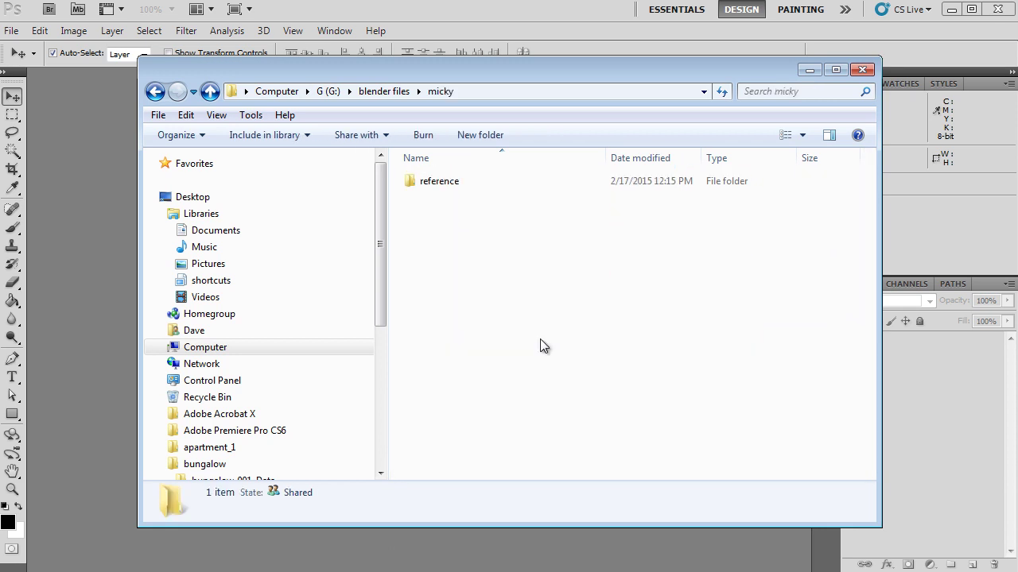
# Open the reference folder and load back.jpg, front.jpg, profileL.jpg, profileR.jpg and top.jpg into Photoshop
pyautogui.click(444, 188)
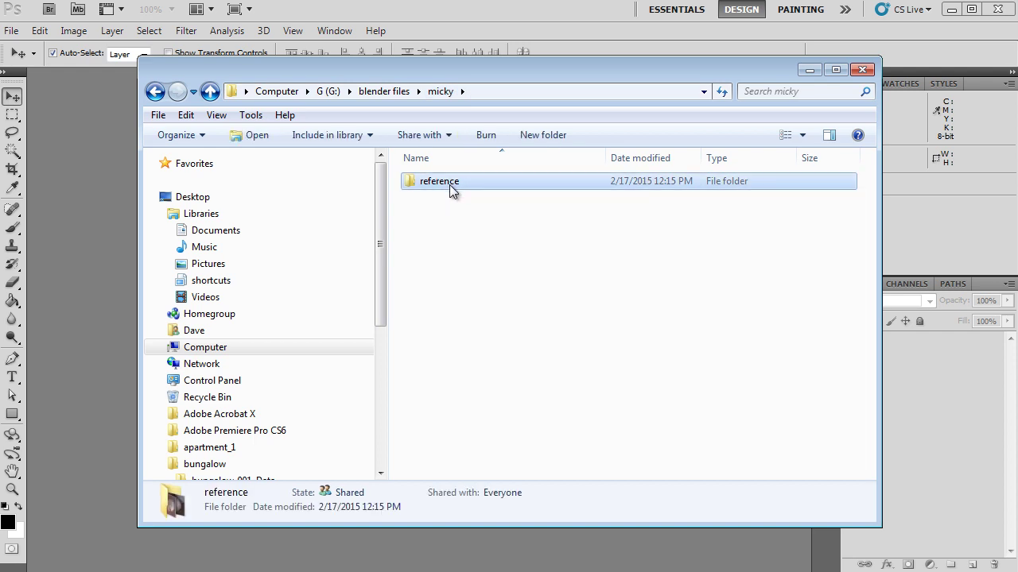
pyautogui.click(477, 189)
pyautogui.click(450, 220)
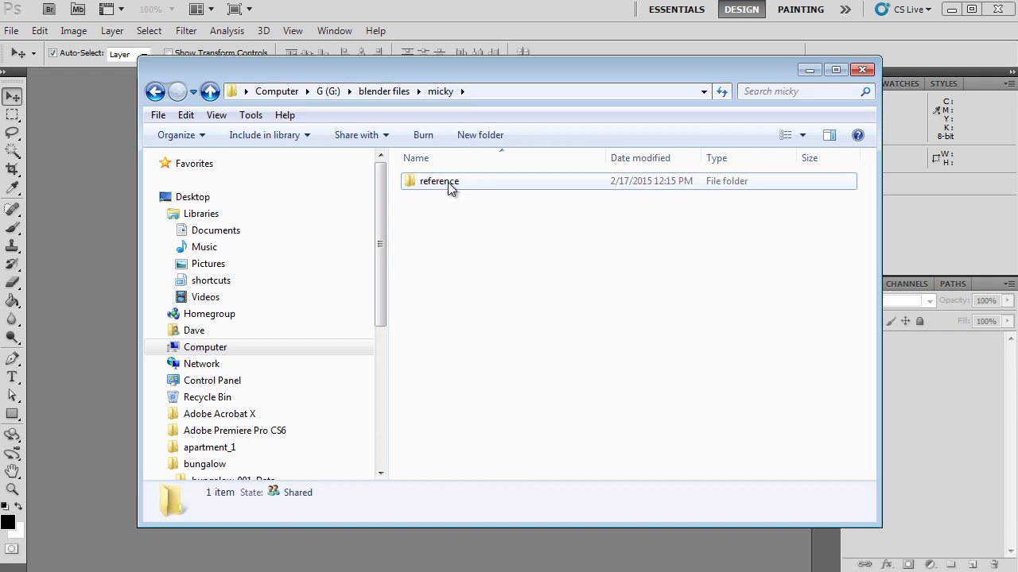
pyautogui.doubleClick(445, 182)
pyautogui.moveTo(801, 294); pyautogui.dragTo(394, 180)
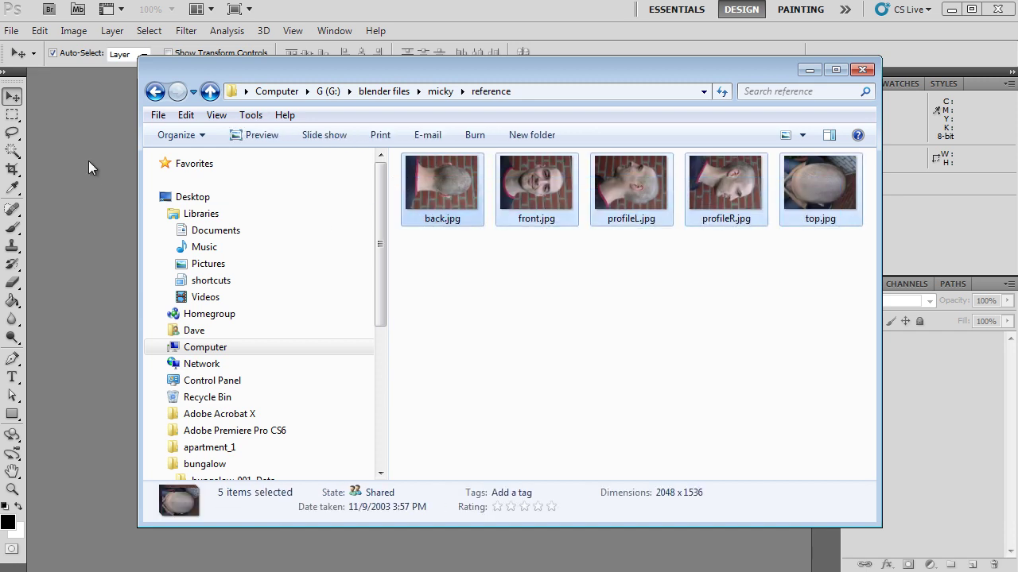
pyautogui.moveTo(88, 161); pyautogui.dragTo(88, 161)
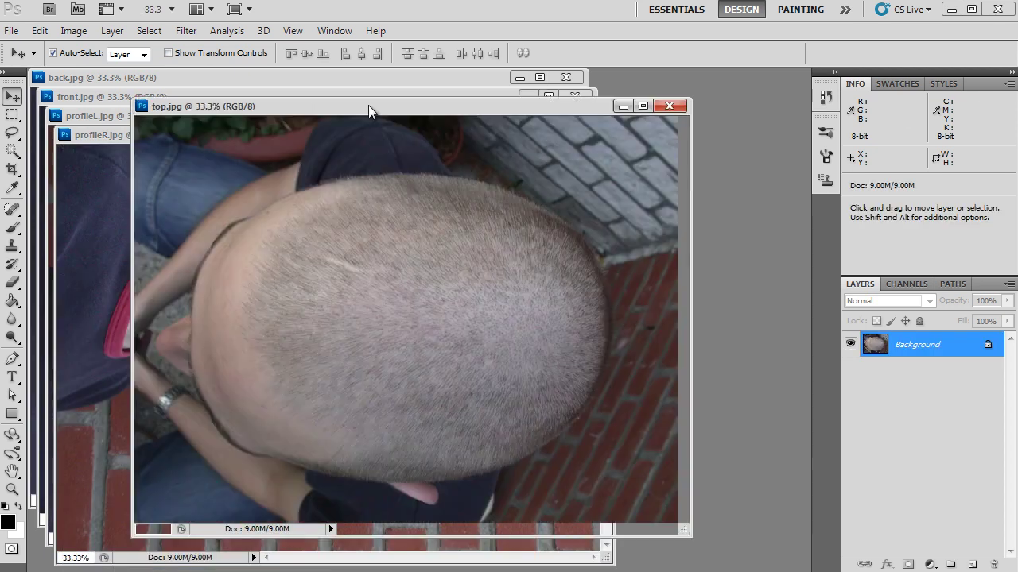
# Rotate the top.jpg image 90° CCW and save it as a baseline standard JPEG at quality 12
pyautogui.click(75, 30)
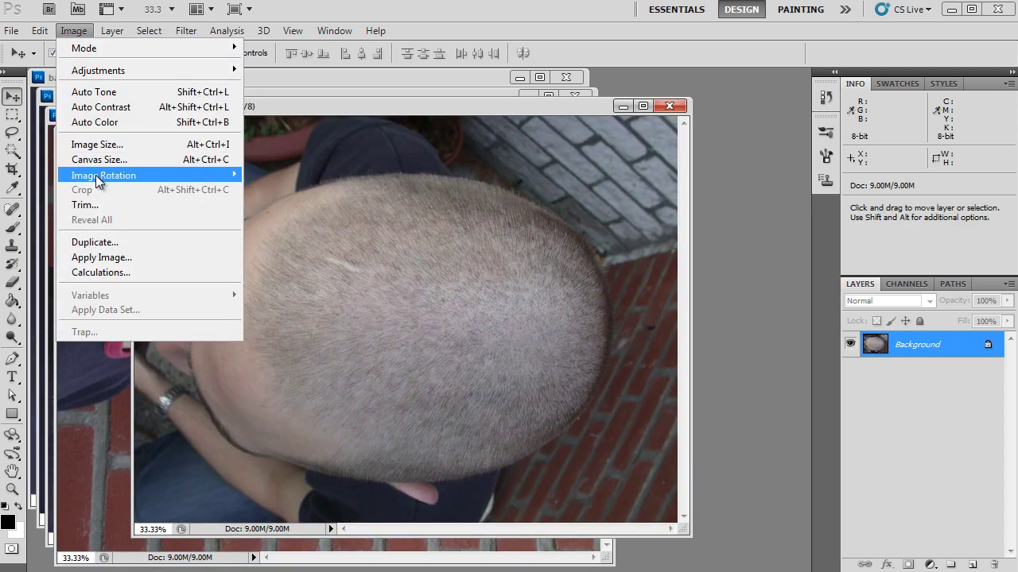
pyautogui.moveTo(101, 178)
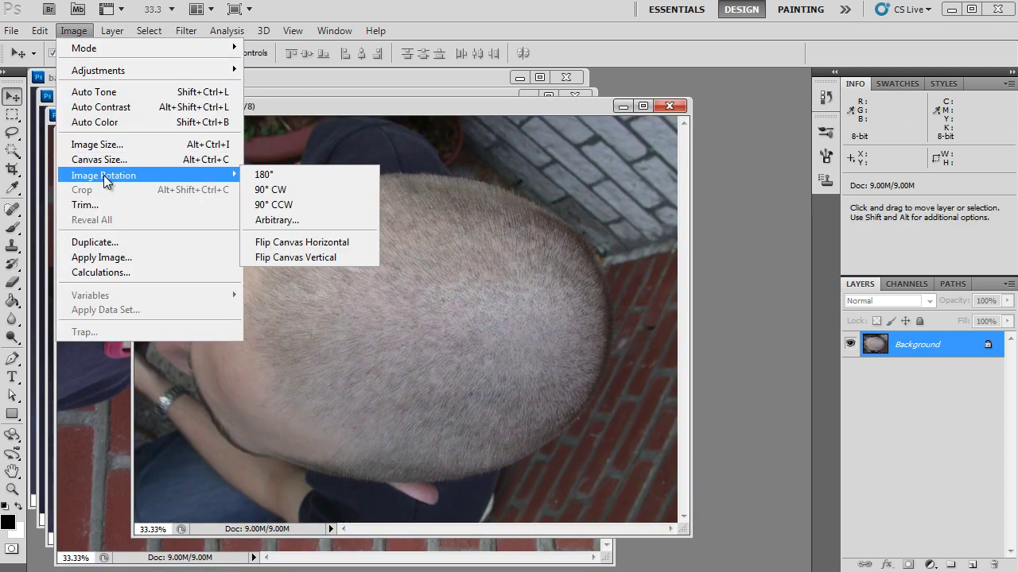
pyautogui.click(275, 204)
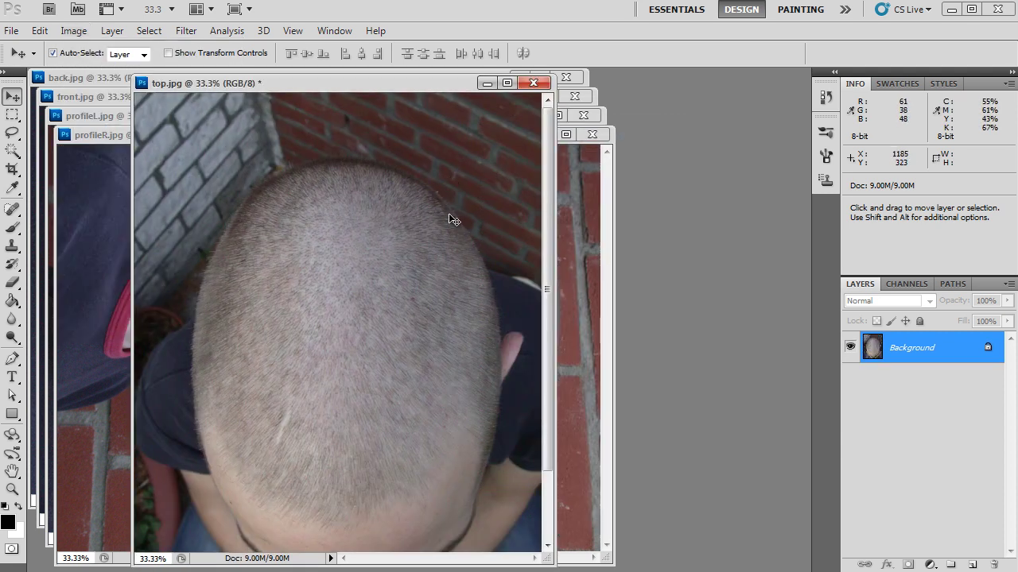
pyautogui.hotkey('ctrl', 's')
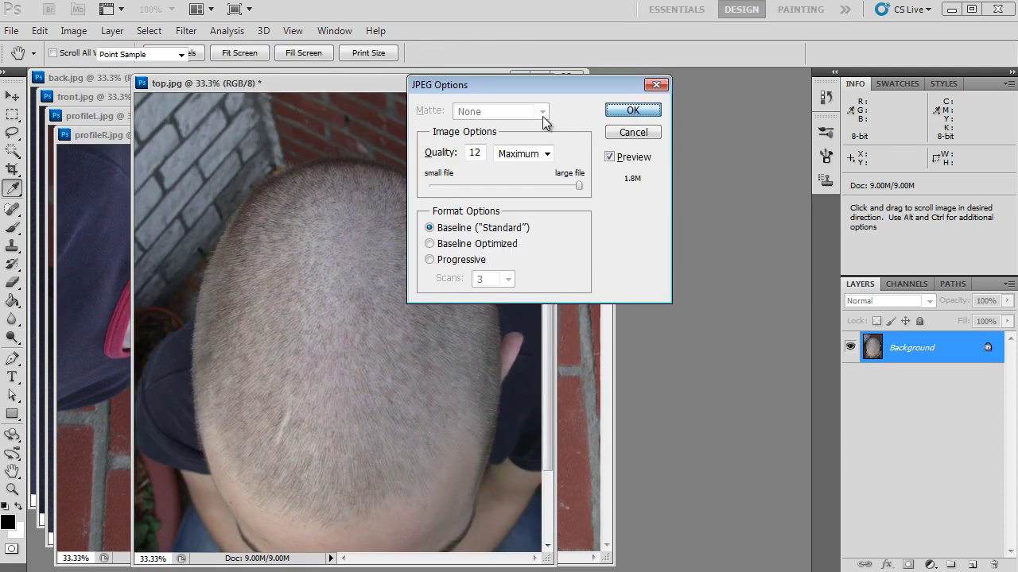
pyautogui.press('Return')
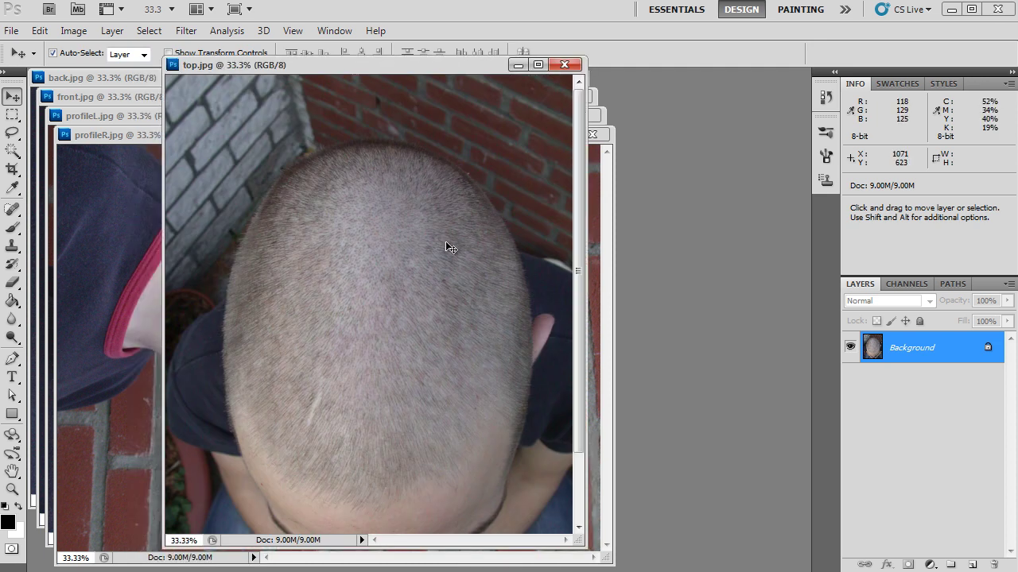
pyautogui.scroll(-2, 442, 248)
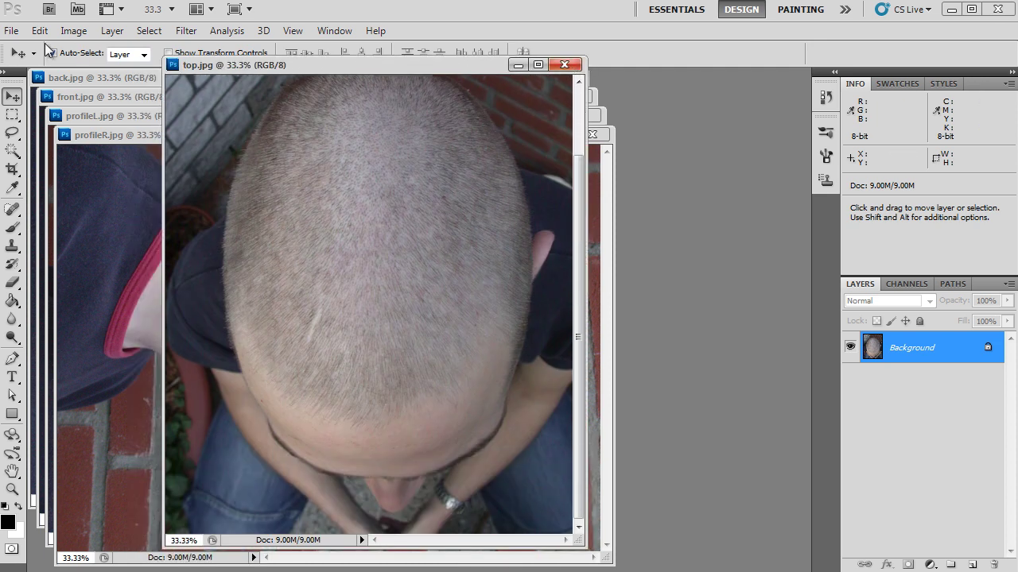
# Close top.jpg, and rotate profileR.jpg 90° CCW, saving it as a baseline standard JPEG at quality 12 before closing it
pyautogui.click(11, 30)
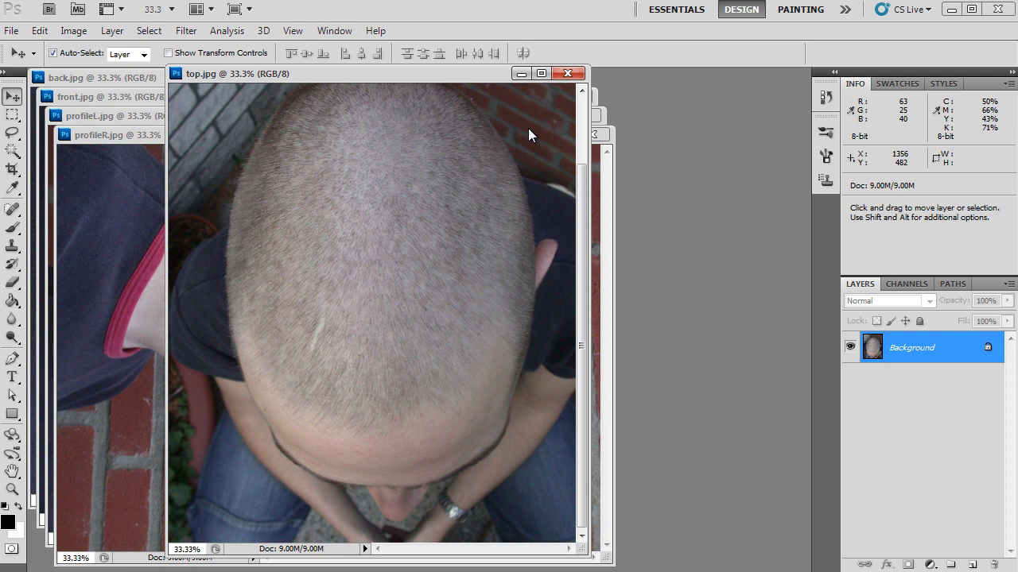
pyautogui.click(573, 73)
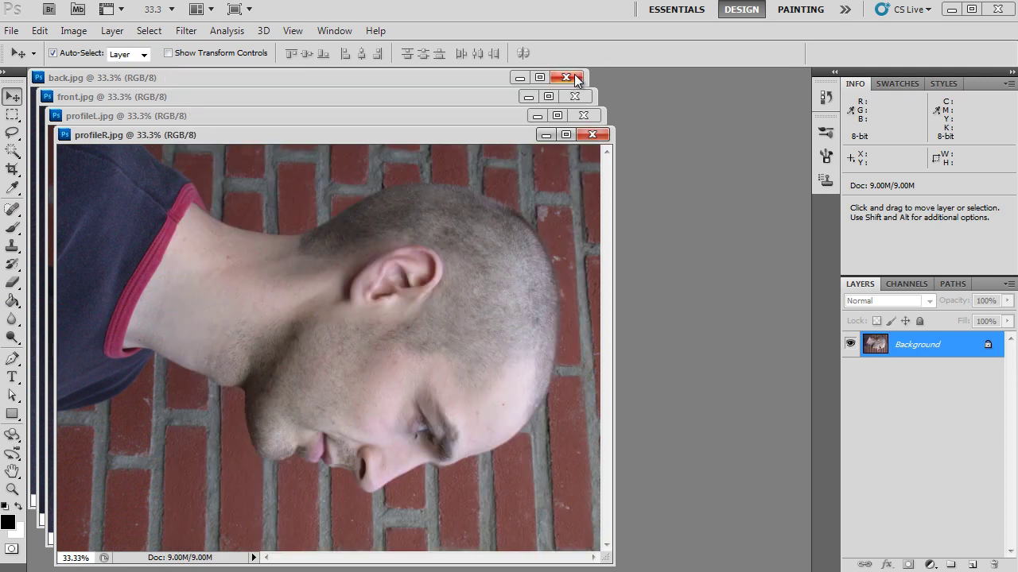
pyautogui.click(73, 30)
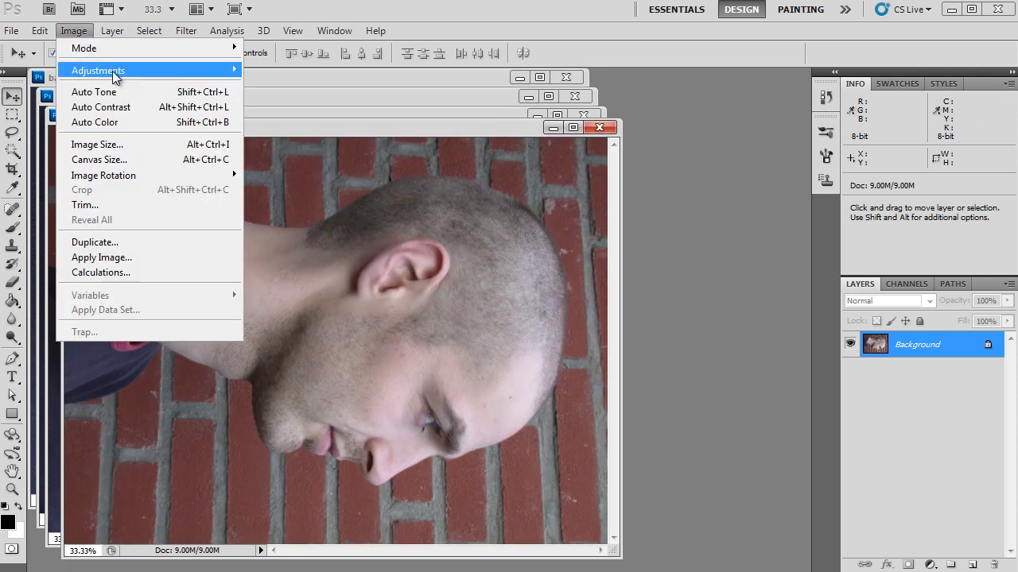
pyautogui.moveTo(134, 174)
pyautogui.click(321, 204)
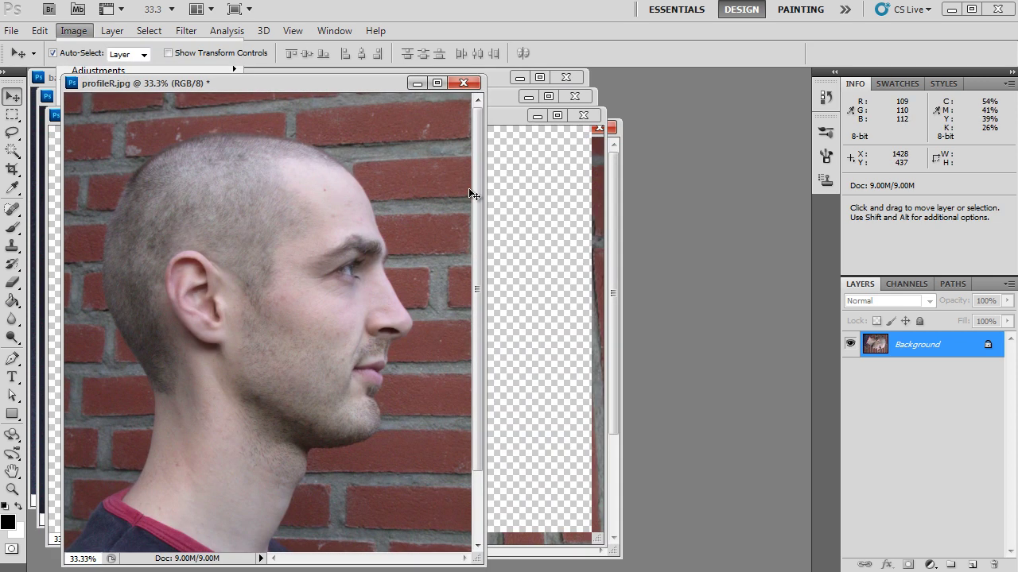
pyautogui.hotkey('ctrl', 's')
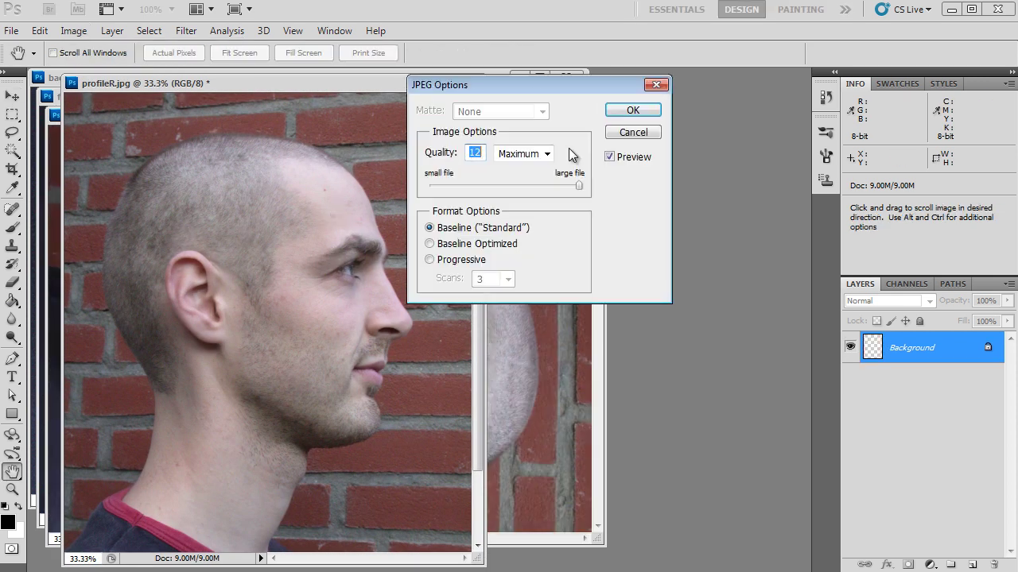
pyautogui.click(641, 107)
pyautogui.click(464, 82)
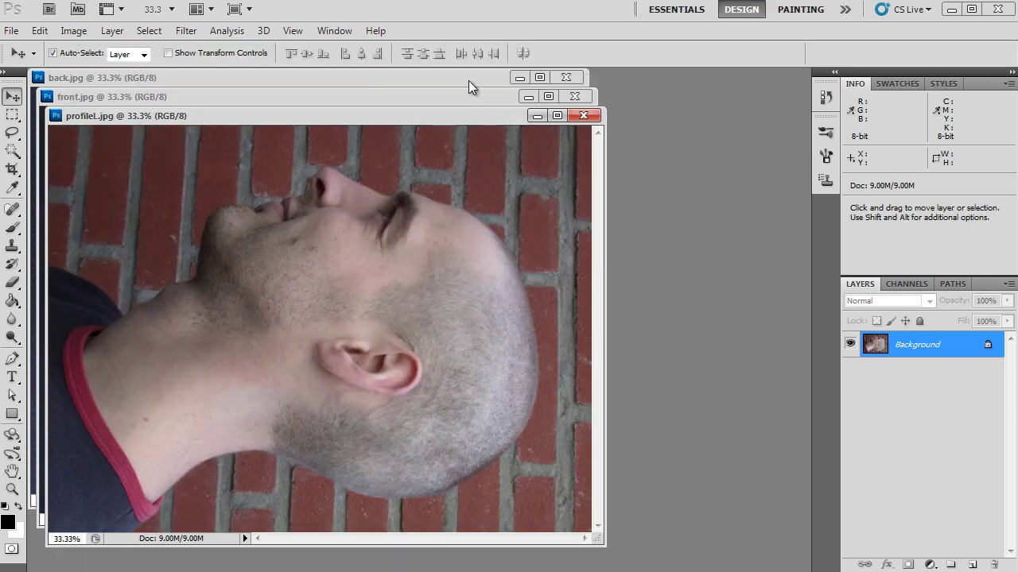
# Rotate profileL.jpg 90° CCW, save it as a baseline standard JPEG at quality 12 and close it
pyautogui.click(73, 30)
pyautogui.moveTo(132, 174)
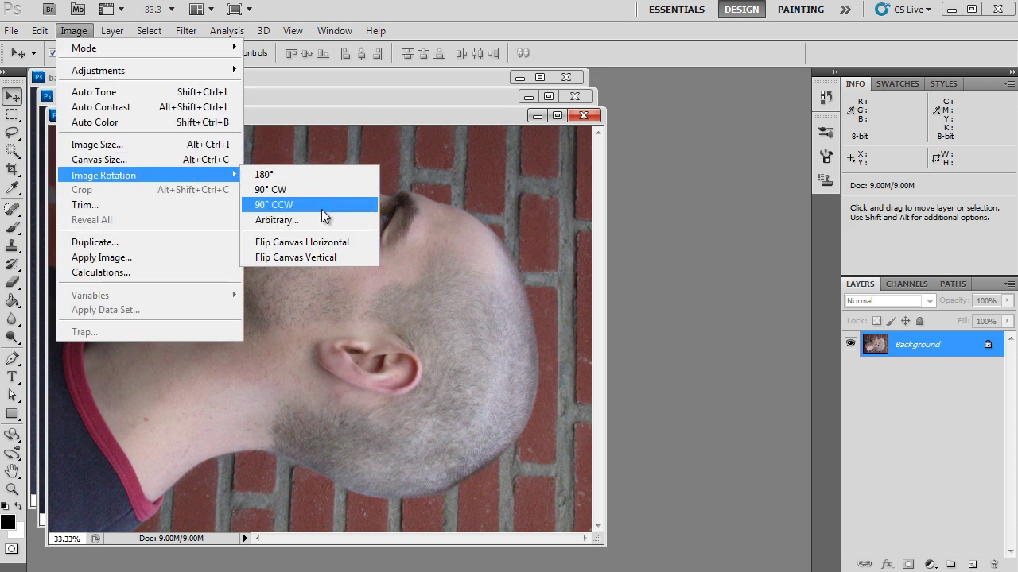
pyautogui.click(322, 204)
pyautogui.hotkey('ctrl', 's')
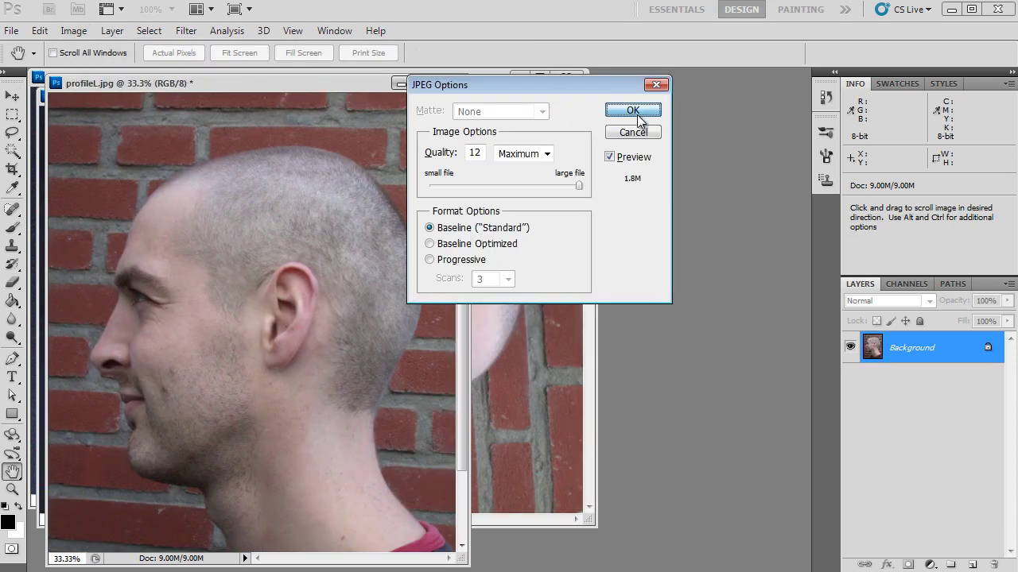
pyautogui.click(641, 108)
pyautogui.click(447, 83)
# Rotate front.jpg 90° CCW, save it with the offered JPEG options and close it
pyautogui.click(73, 30)
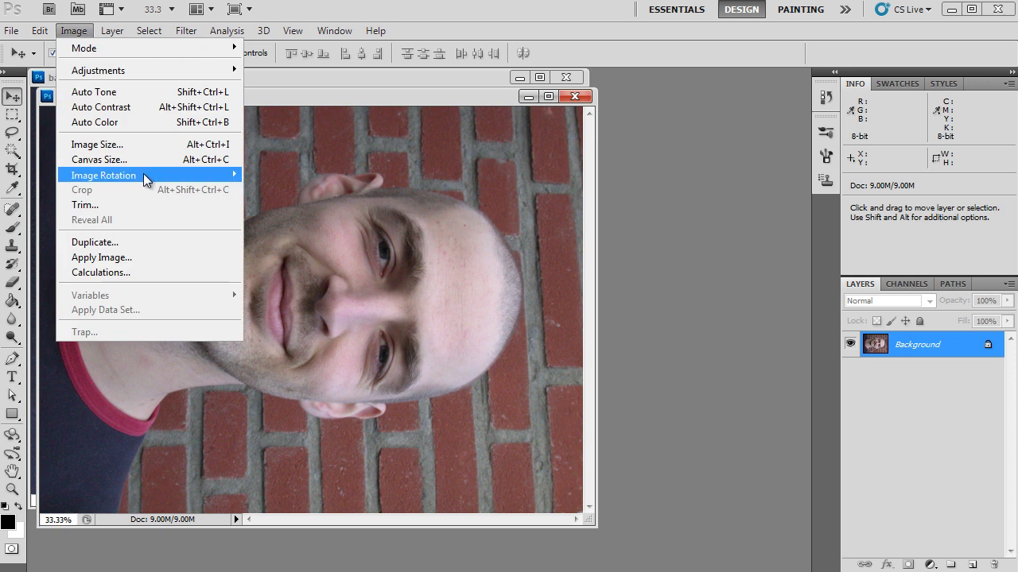
pyautogui.moveTo(144, 174)
pyautogui.click(284, 207)
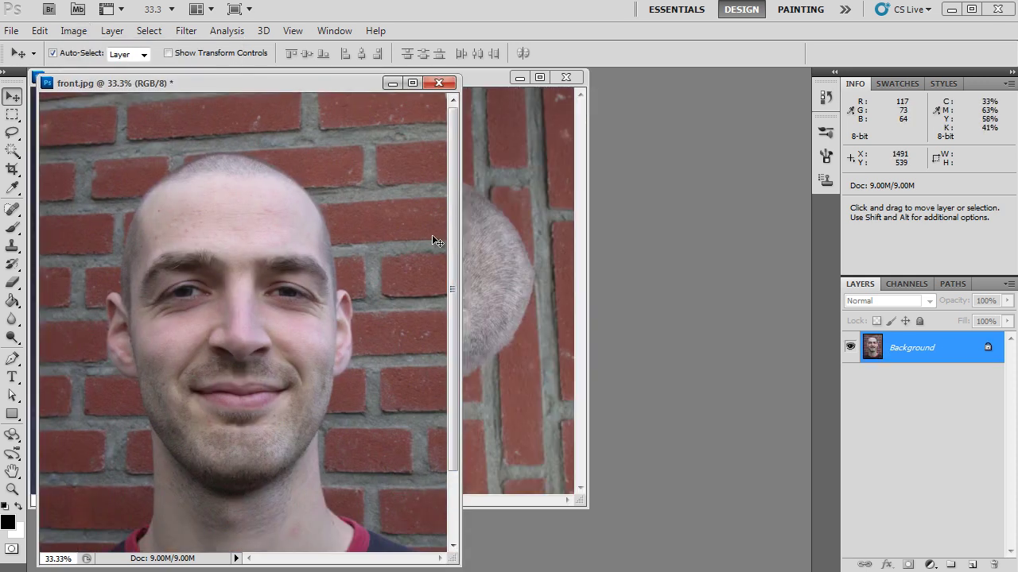
pyautogui.hotkey('ctrl', 's')
pyautogui.click(634, 110)
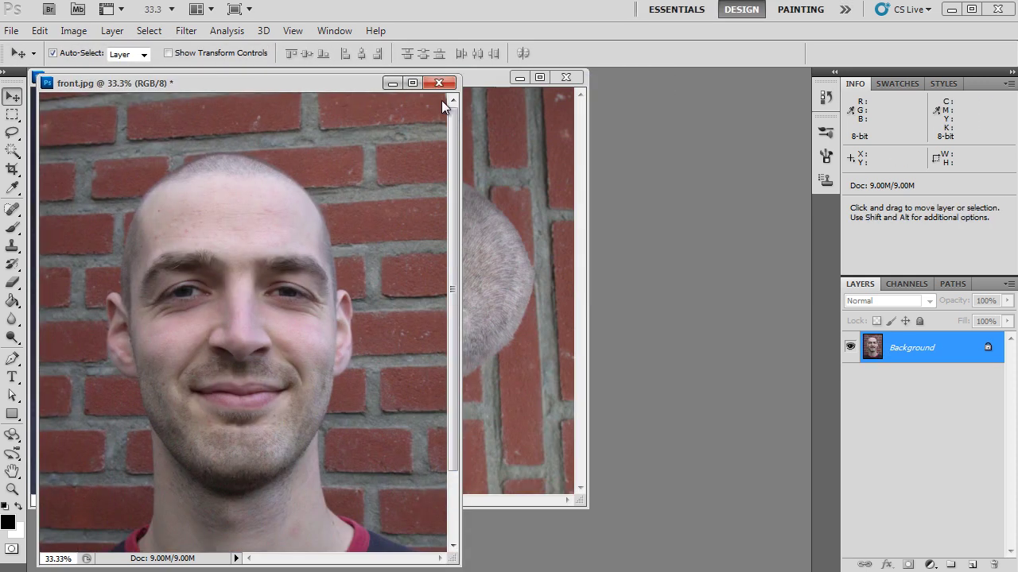
pyautogui.click(438, 83)
# Rotate back.jpg 90° CCW and save it with the offered JPEG options
pyautogui.click(74, 30)
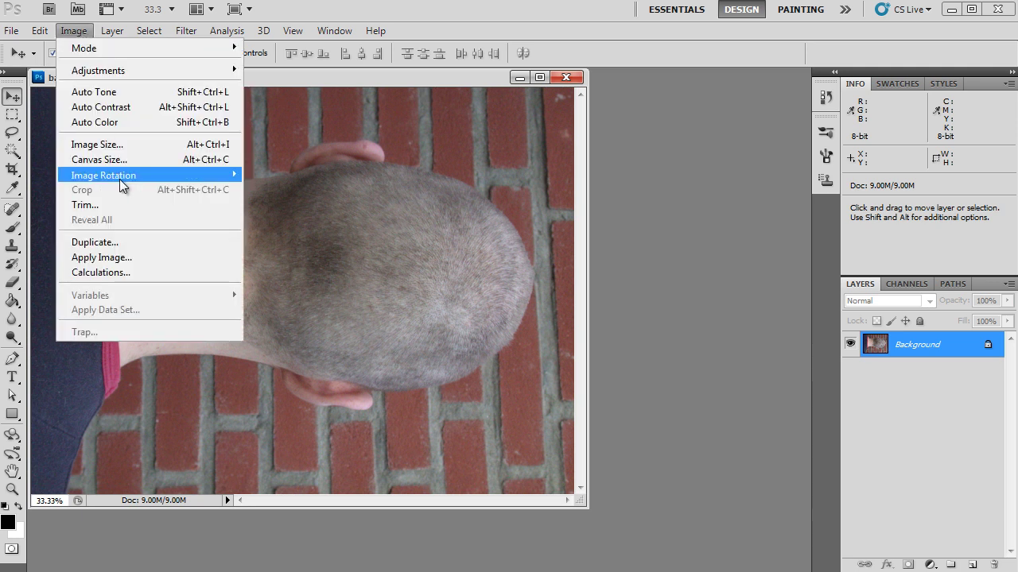
pyautogui.moveTo(120, 176)
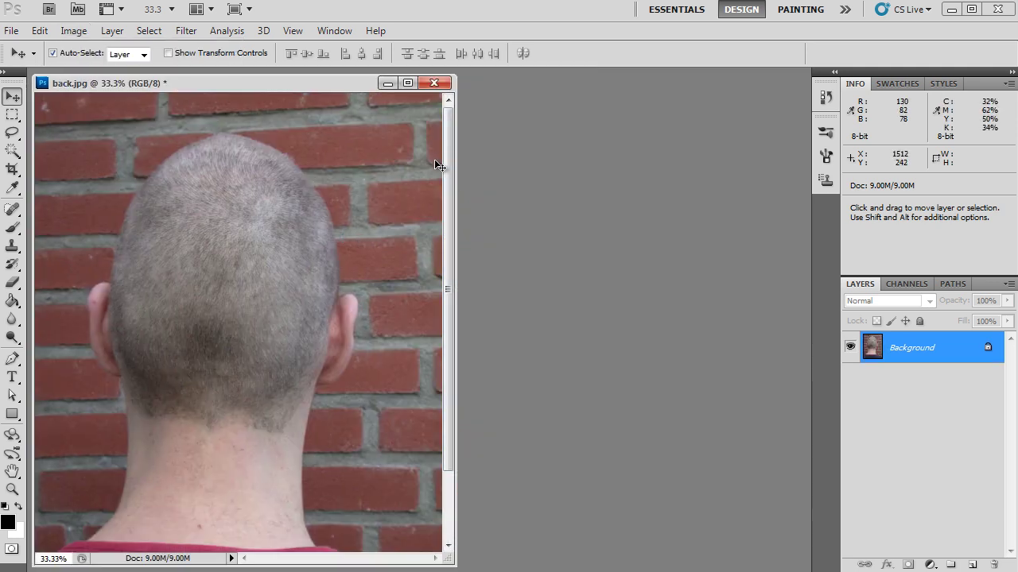
pyautogui.hotkey('ctrl', 's')
pyautogui.click(644, 110)
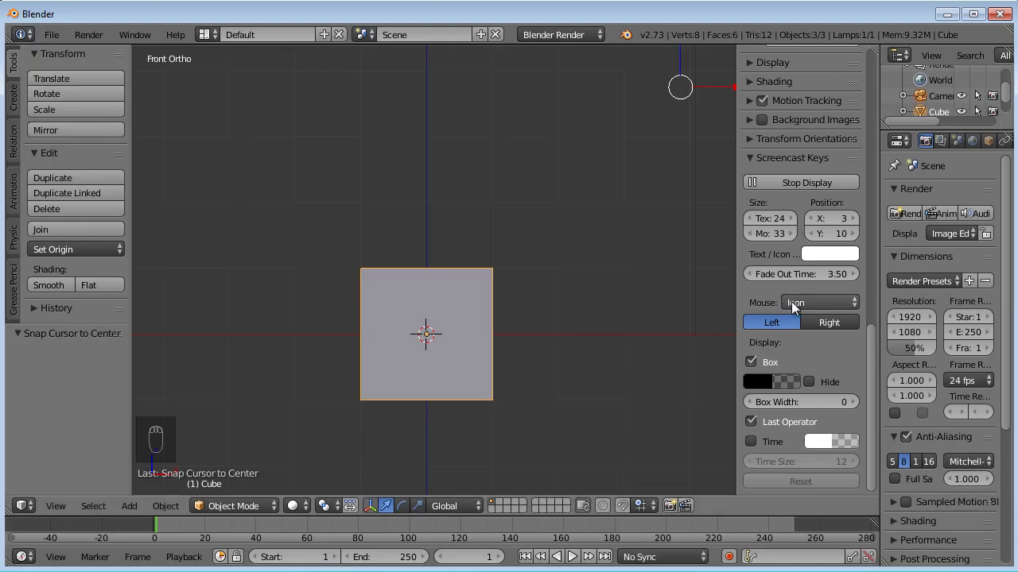
# Switch to Blender and collapse the Screencast Keys settings
pyautogui.click(751, 159)
pyautogui.scroll(4, 751, 159)
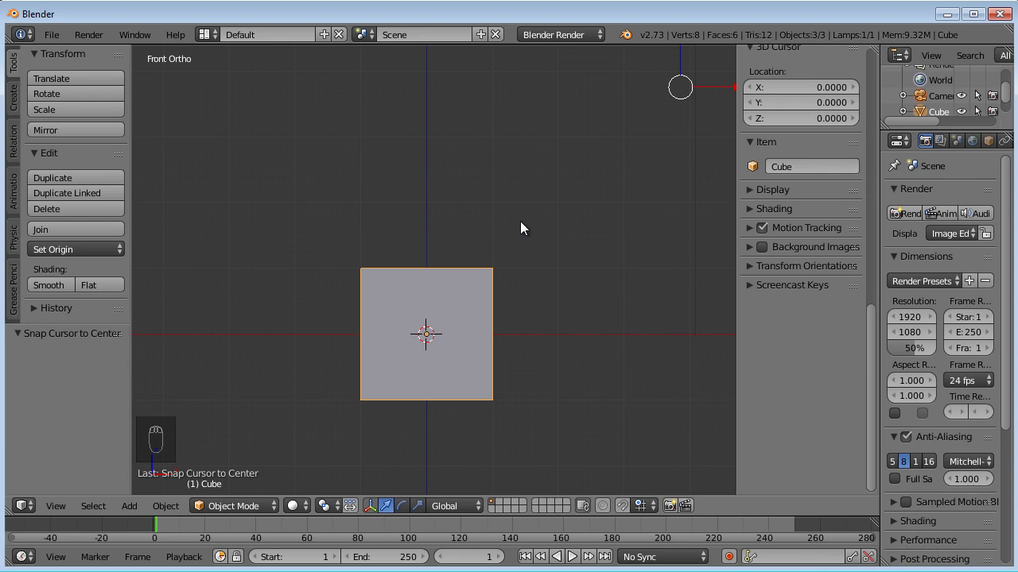
pyautogui.moveTo(526, 225); pyautogui.dragTo(439, 248, button='middle')
pyautogui.moveTo(559, 271); pyautogui.dragTo(477, 278, button='middle')
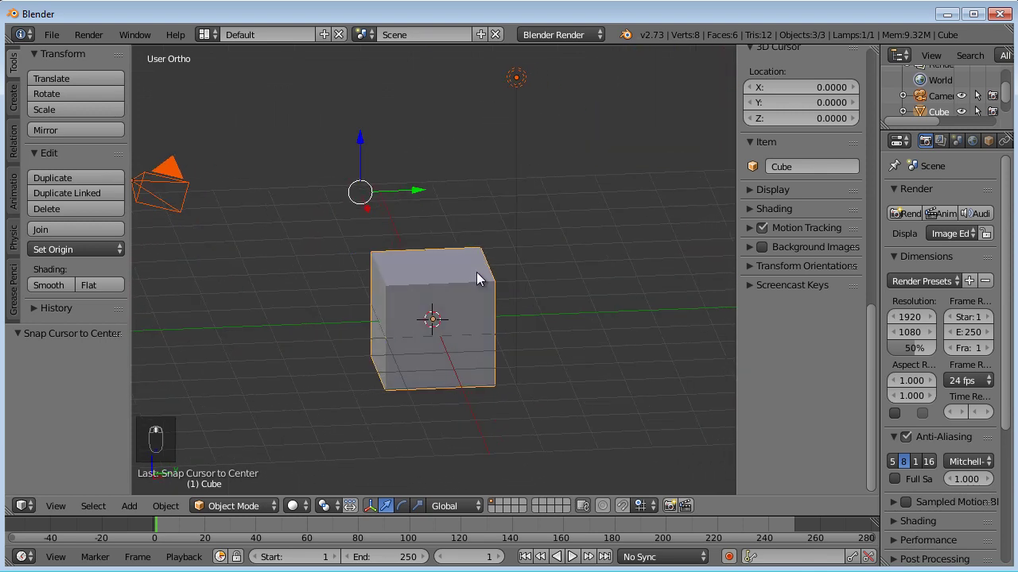
pyautogui.moveTo(538, 283); pyautogui.dragTo(454, 158, button='middle')
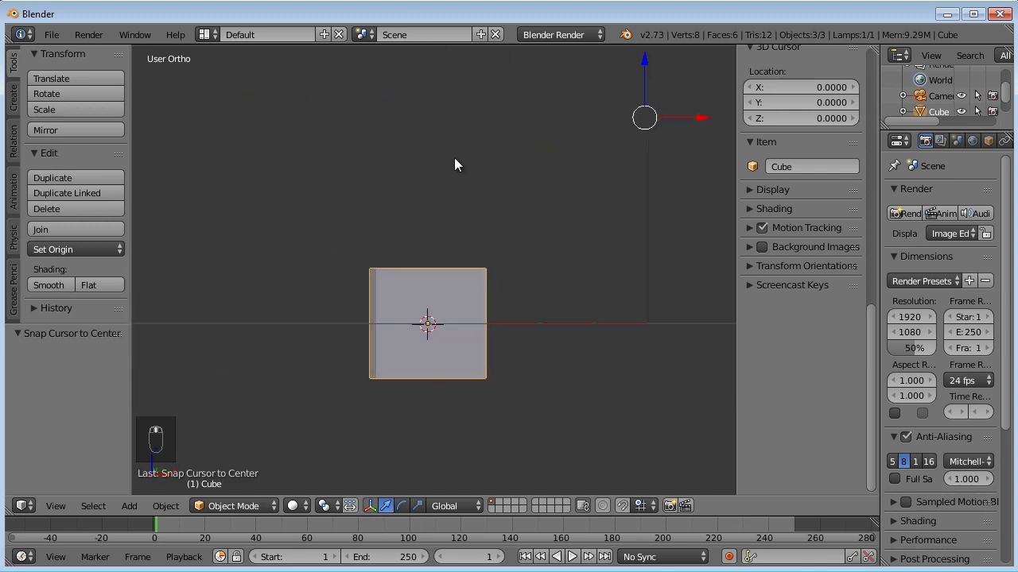
pyautogui.moveTo(554, 255)
pyautogui.mouseDown(button='middle')
pyautogui.moveTo(530, 273)
pyautogui.moveTo(550, 271)
pyautogui.mouseUp(button='middle')
pyautogui.moveTo(434, 247); pyautogui.dragTo(551, 236, button='middle')
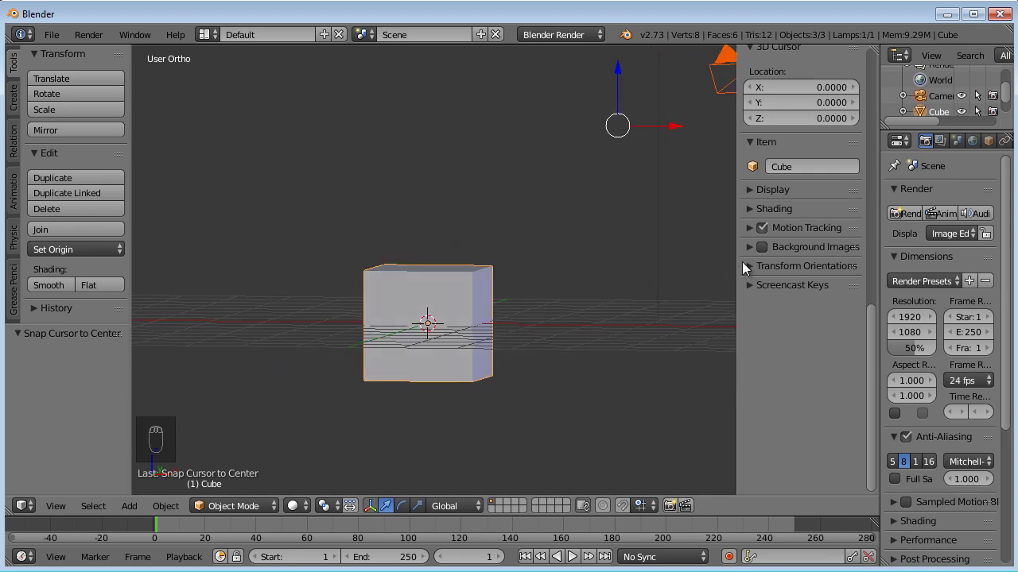
# Widen the viewport's properties region, enable Background Images and add an empty image entry
pyautogui.moveTo(730, 249); pyautogui.dragTo(690, 253)
pyautogui.click(706, 247)
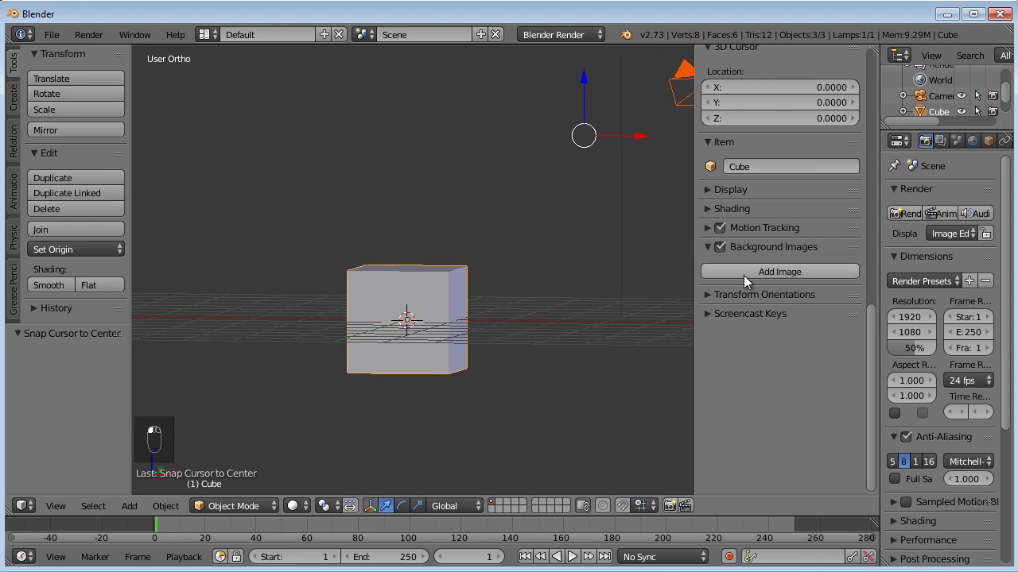
pyautogui.click(767, 271)
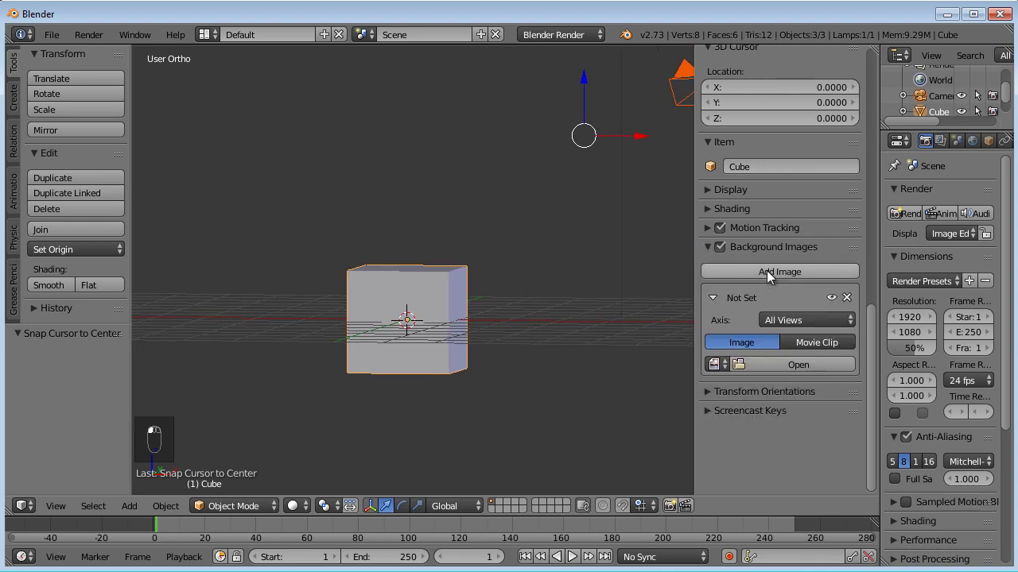
# Browse for the background image in G:\blender files\micky and bookmark that folder
pyautogui.click(761, 363)
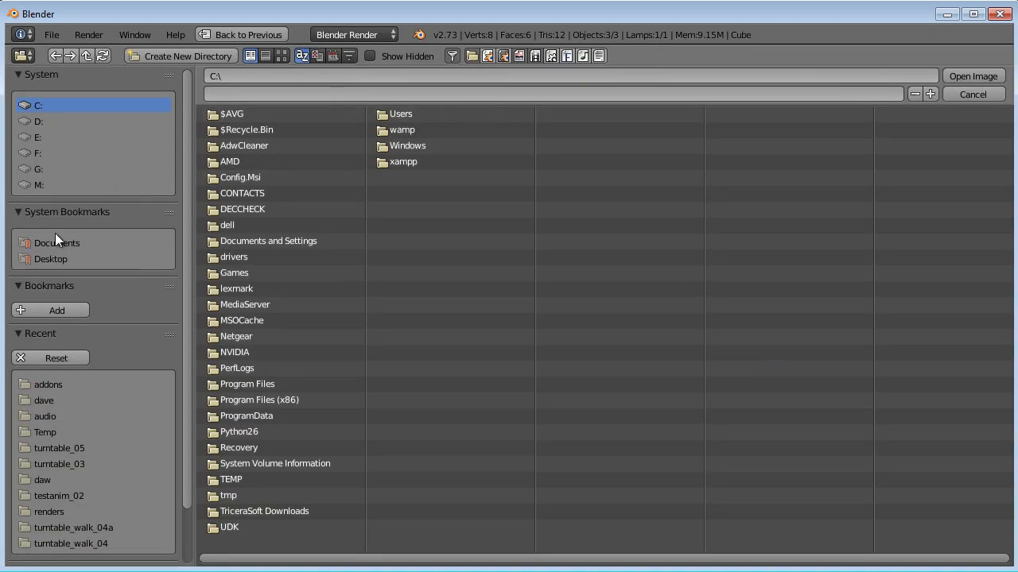
pyautogui.click(53, 402)
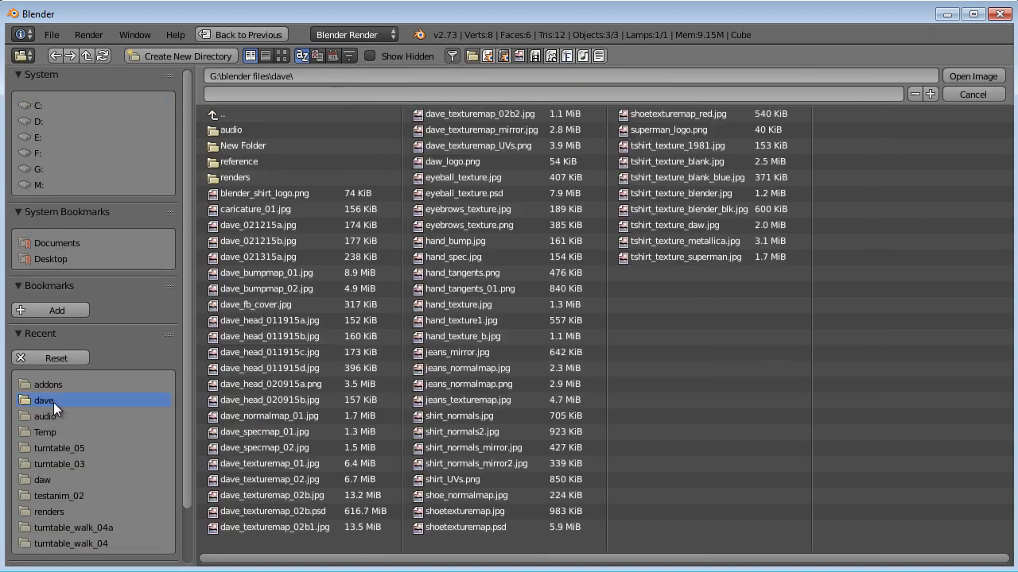
pyautogui.click(258, 115)
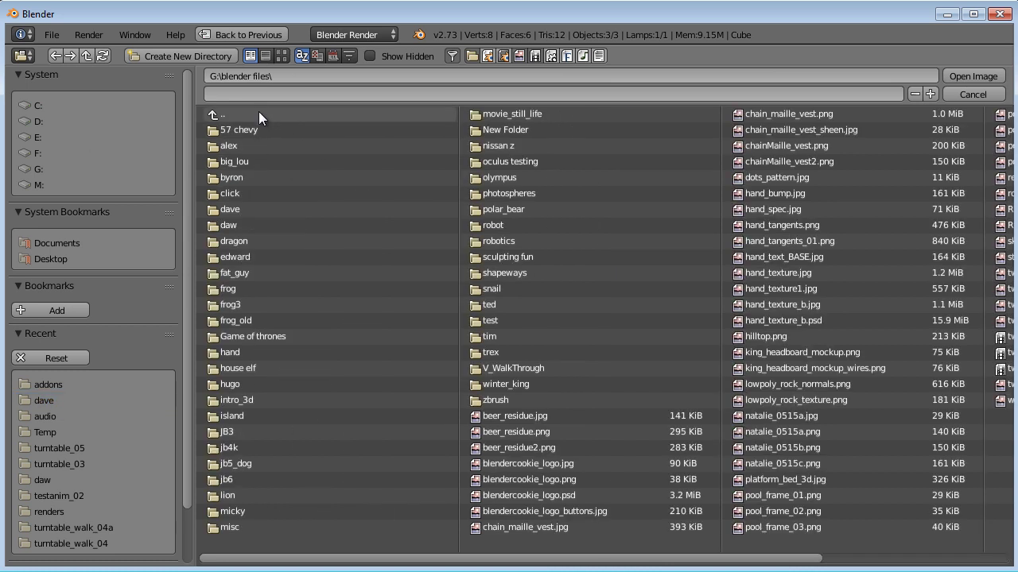
pyautogui.click(249, 510)
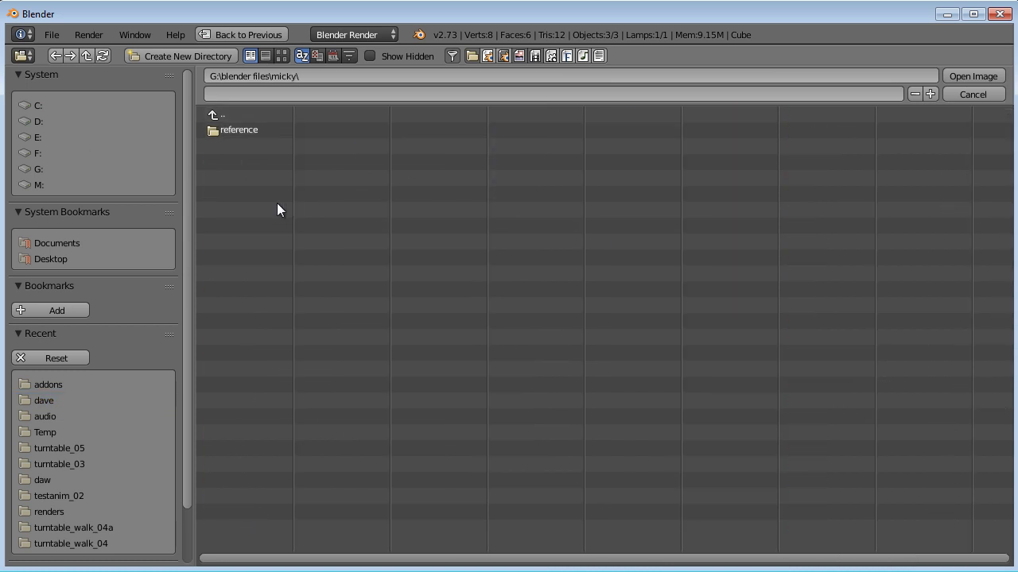
pyautogui.click(48, 307)
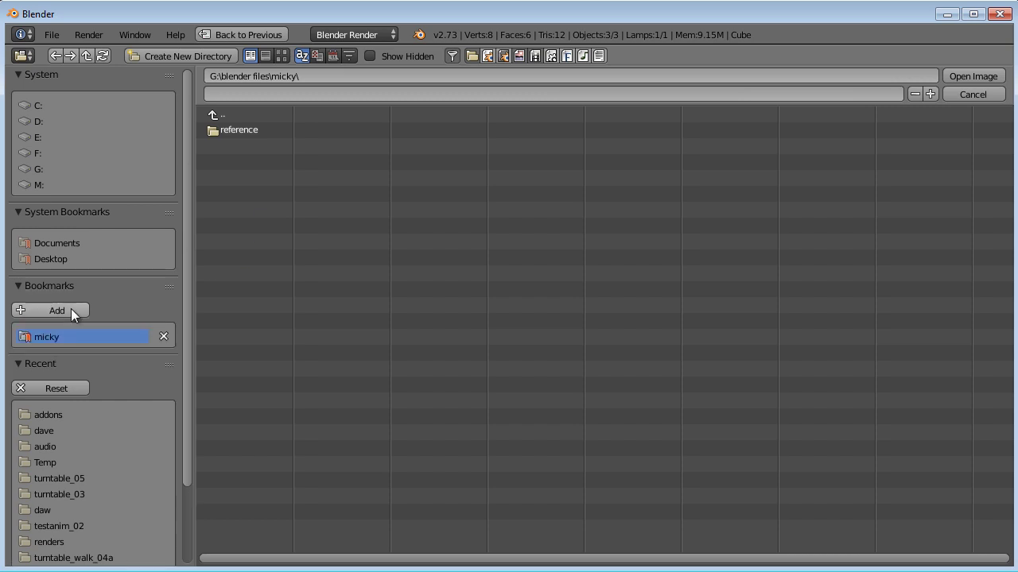
# Load front.jpg from the reference folder as the background image
pyautogui.click(253, 128)
pyautogui.click(280, 146)
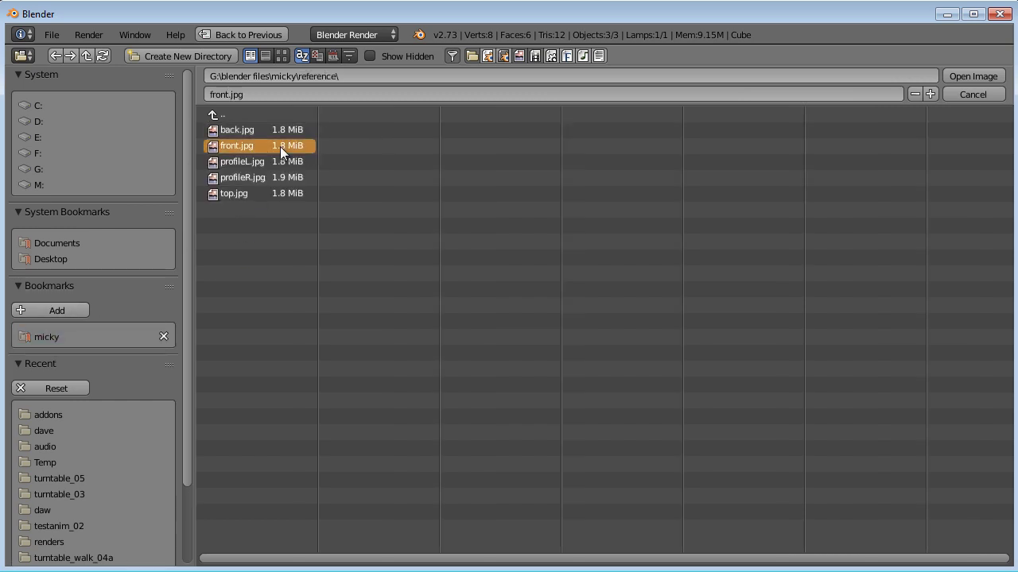
pyautogui.click(971, 75)
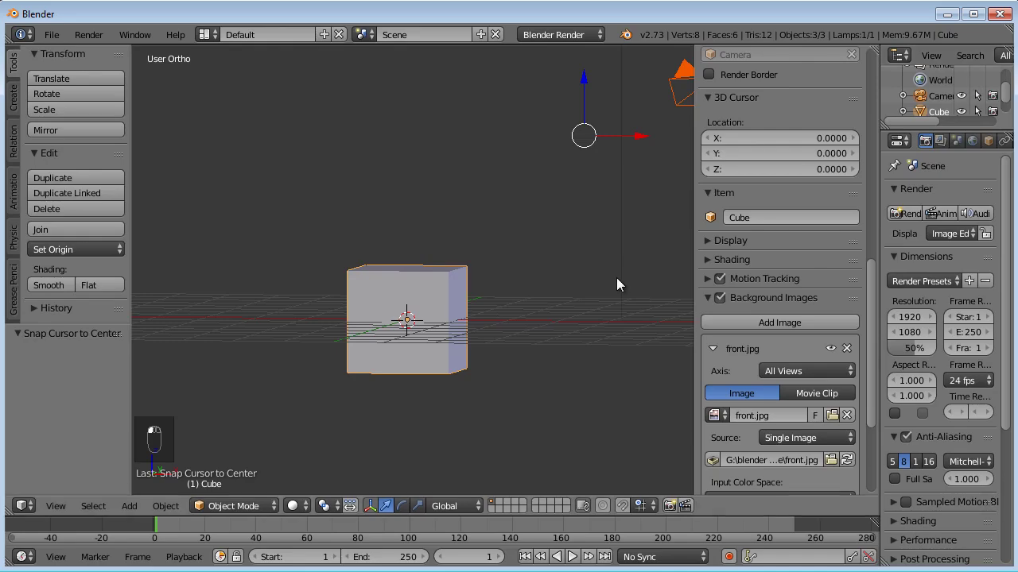
# Switch to the front orthographic view and display the cube in wireframe over the face photo
pyautogui.moveTo(450, 209); pyautogui.dragTo(409, 220, button='middle')
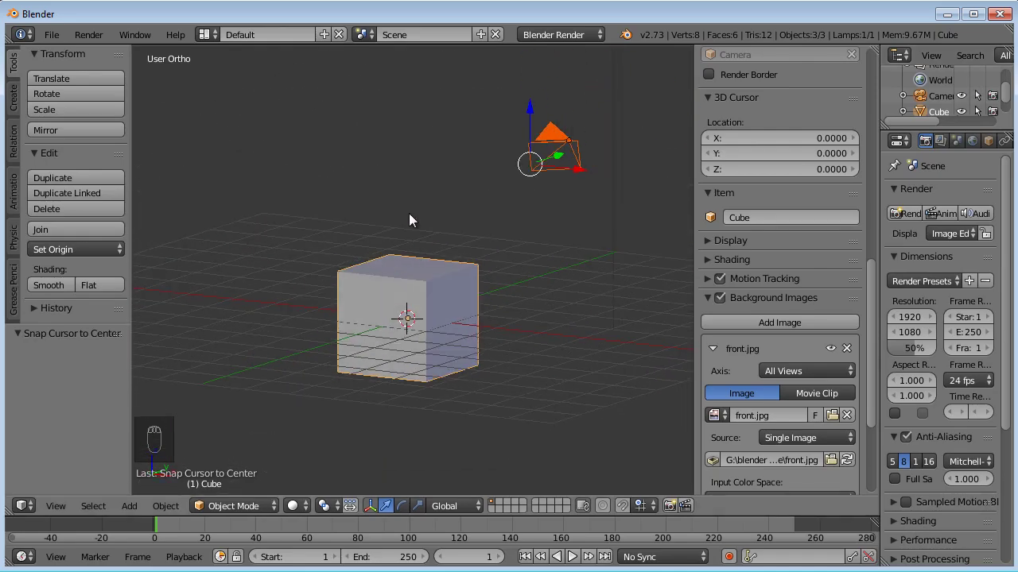
pyautogui.press('KP_1')
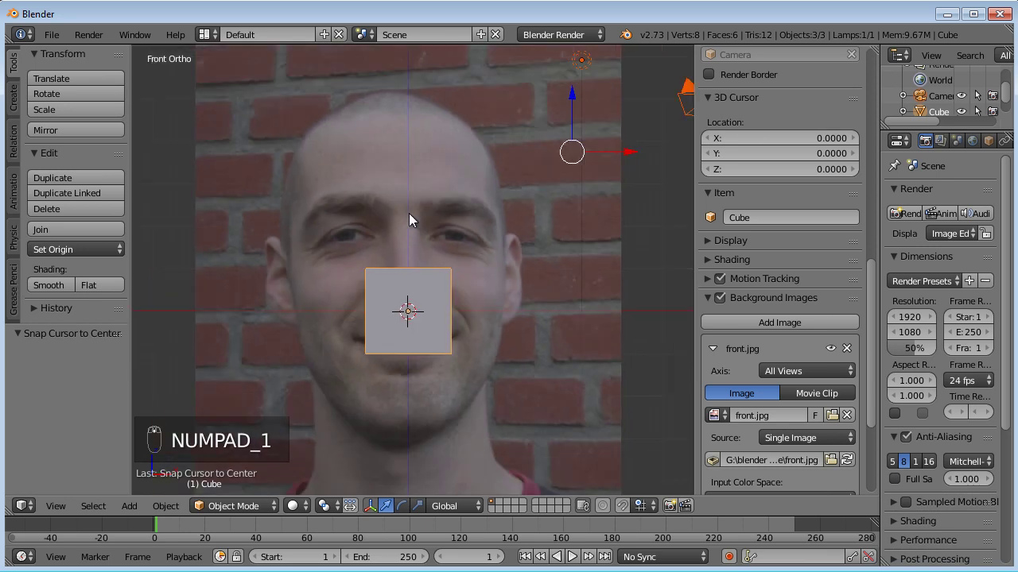
pyautogui.scroll(1, 411, 213)
pyautogui.scroll(-2, 479, 187)
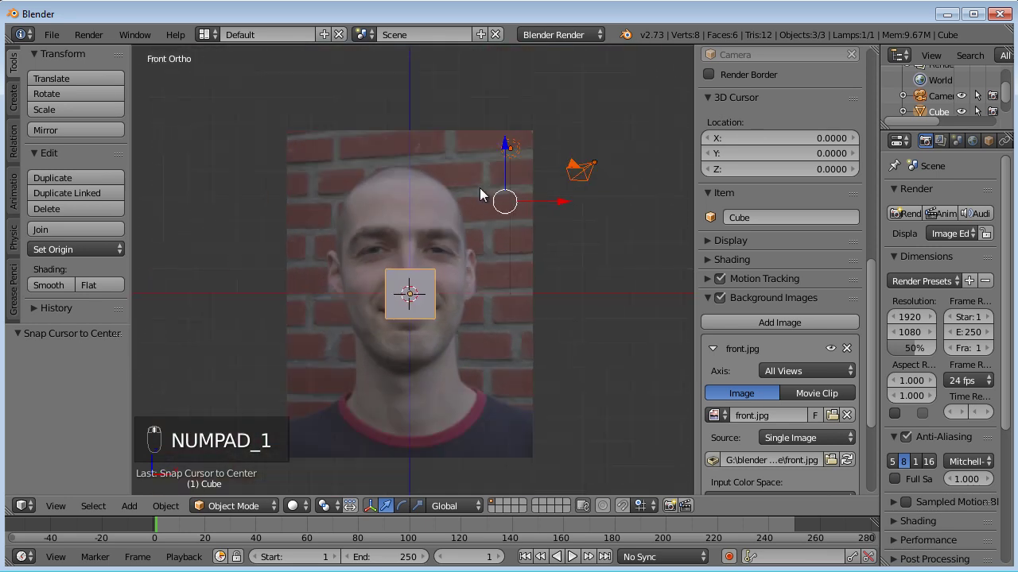
pyautogui.scroll(4, 473, 198)
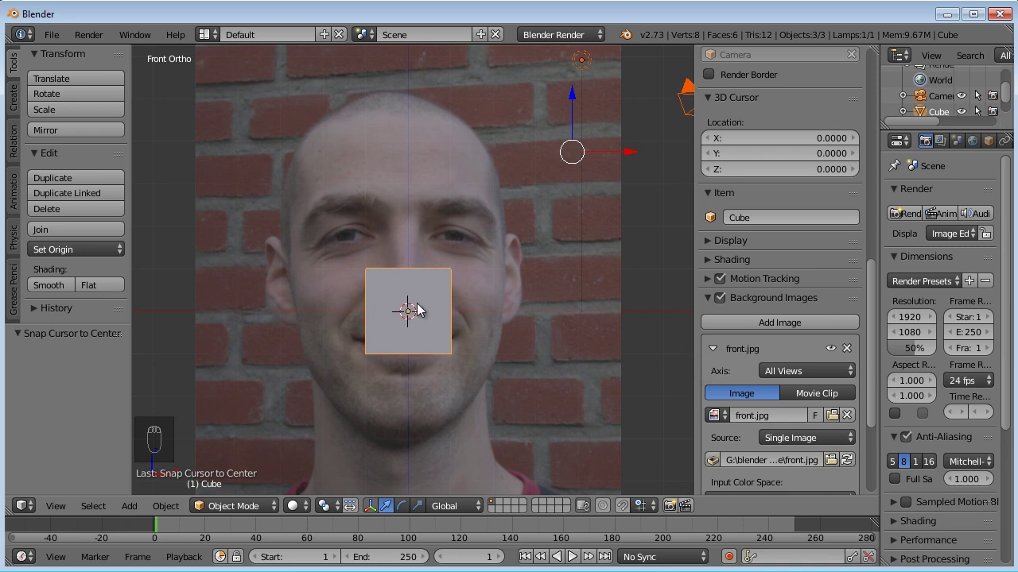
pyautogui.press('z')
pyautogui.keyDown('shift'); pyautogui.moveTo(509, 341); pyautogui.dragTo(522, 291, button='middle'); pyautogui.keyUp('shift')
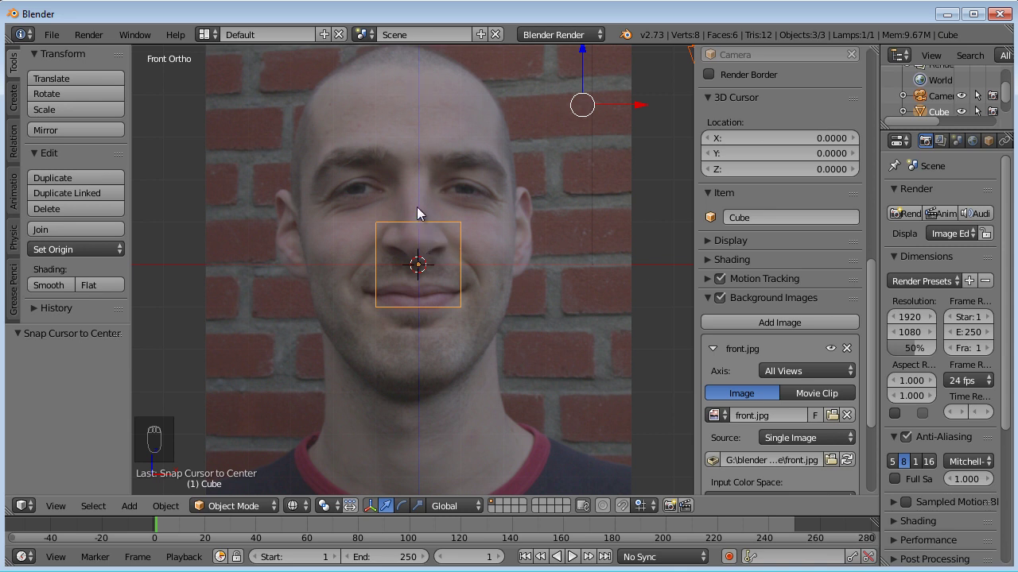
# Set the front.jpg background image's size to 1
pyautogui.scroll(-2, 809, 477)
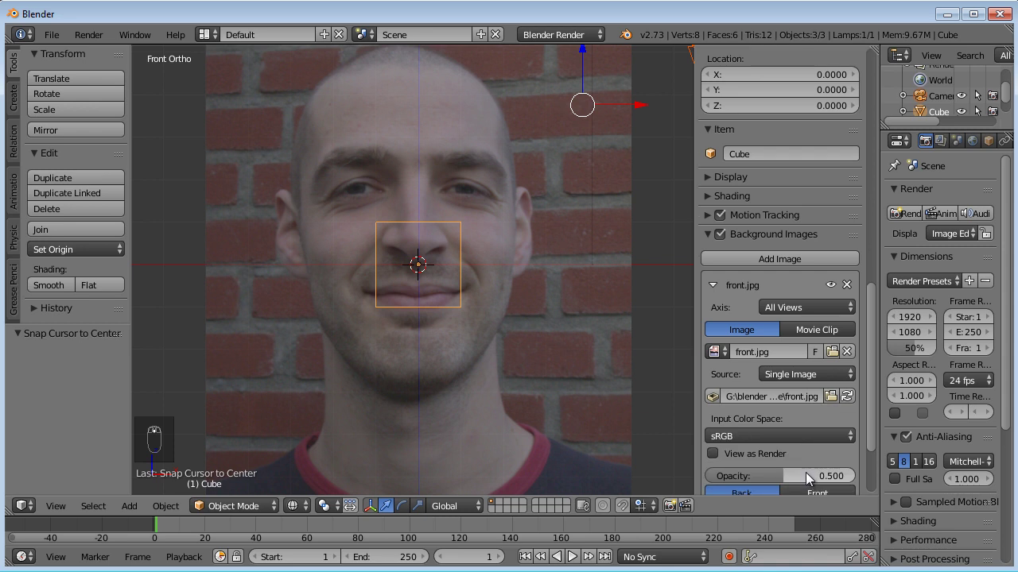
pyautogui.scroll(-3, 807, 476)
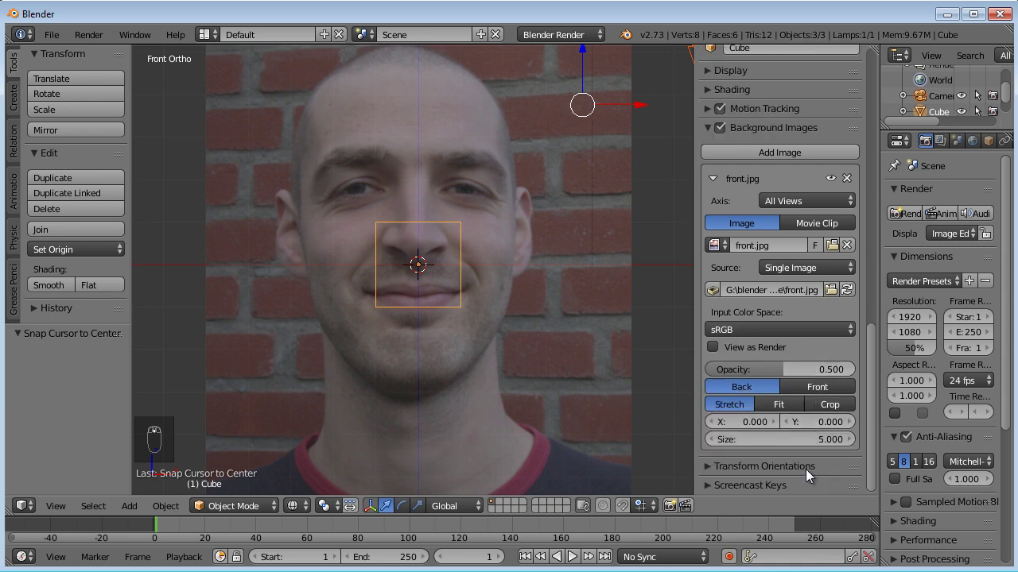
pyautogui.click(758, 442)
pyautogui.write('1')
pyautogui.press('Return')
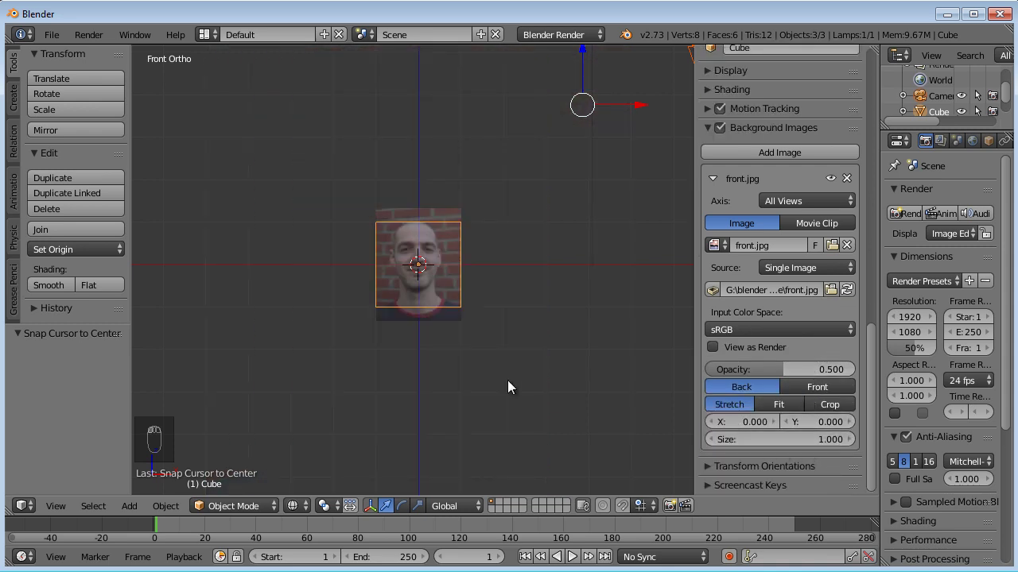
# Try scaling the front.jpg background image to a size of 0.6, and restore its size to 1
pyautogui.scroll(5, 493, 362)
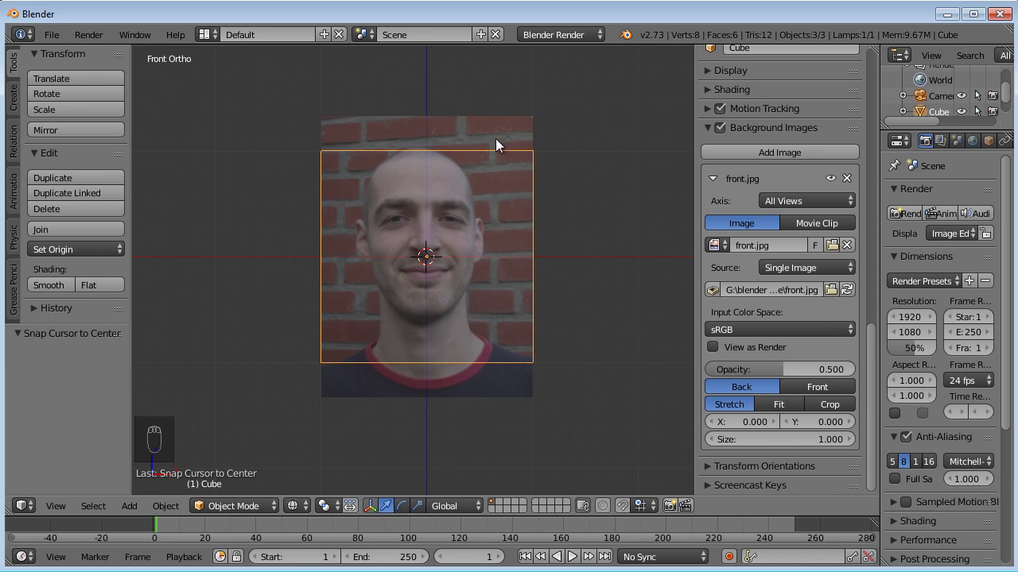
pyautogui.keyDown('shift'); pyautogui.moveTo(491, 181); pyautogui.dragTo(461, 354, button='middle'); pyautogui.keyUp('shift')
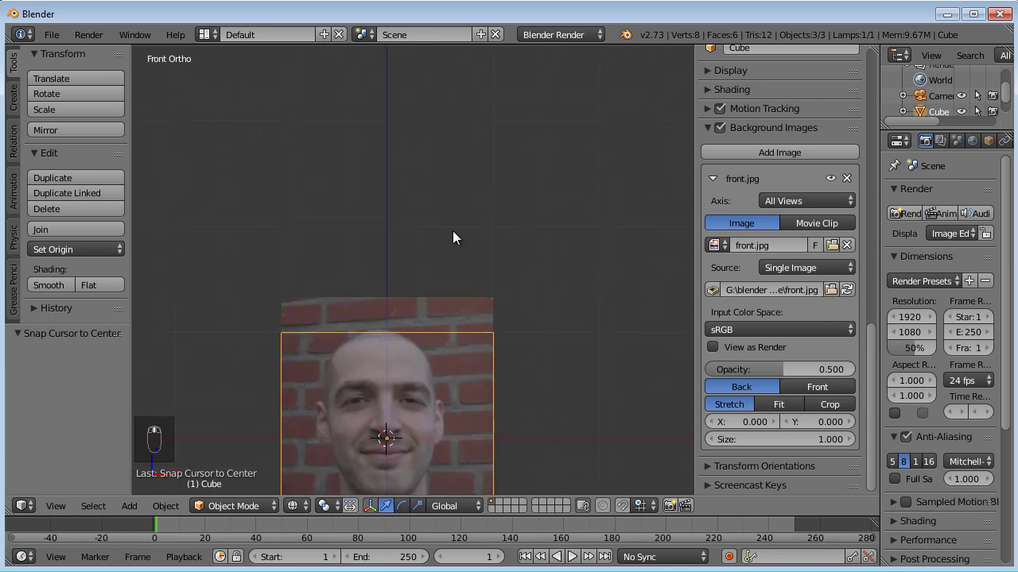
pyautogui.keyDown('shift'); pyautogui.moveTo(434, 246); pyautogui.dragTo(486, 175, button='middle'); pyautogui.keyUp('shift')
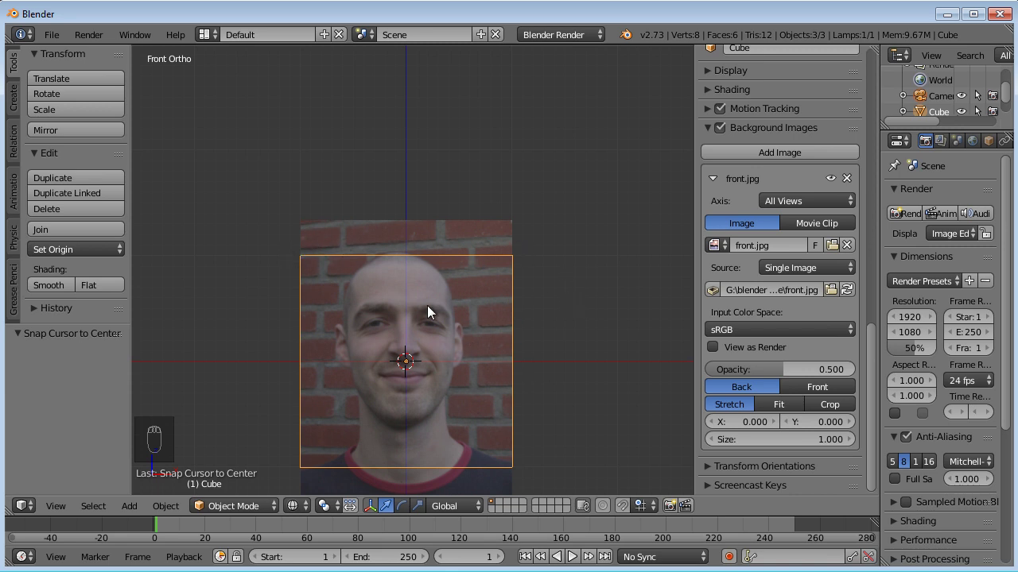
pyautogui.keyDown('shift'); pyautogui.moveTo(466, 378); pyautogui.dragTo(479, 341, button='middle'); pyautogui.keyUp('shift')
pyautogui.scroll(2, 478, 347)
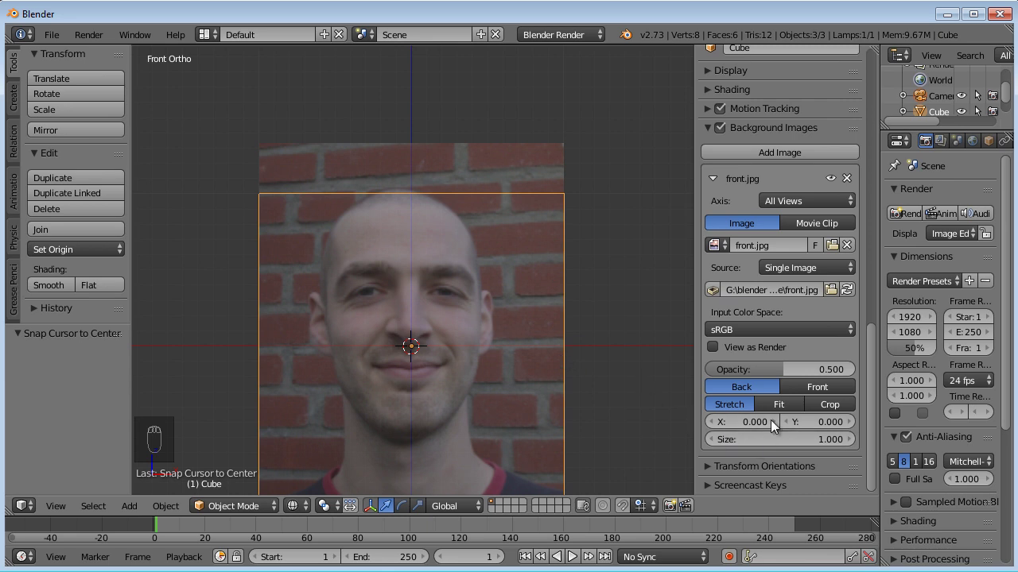
pyautogui.moveTo(785, 444); pyautogui.dragTo(777, 443)
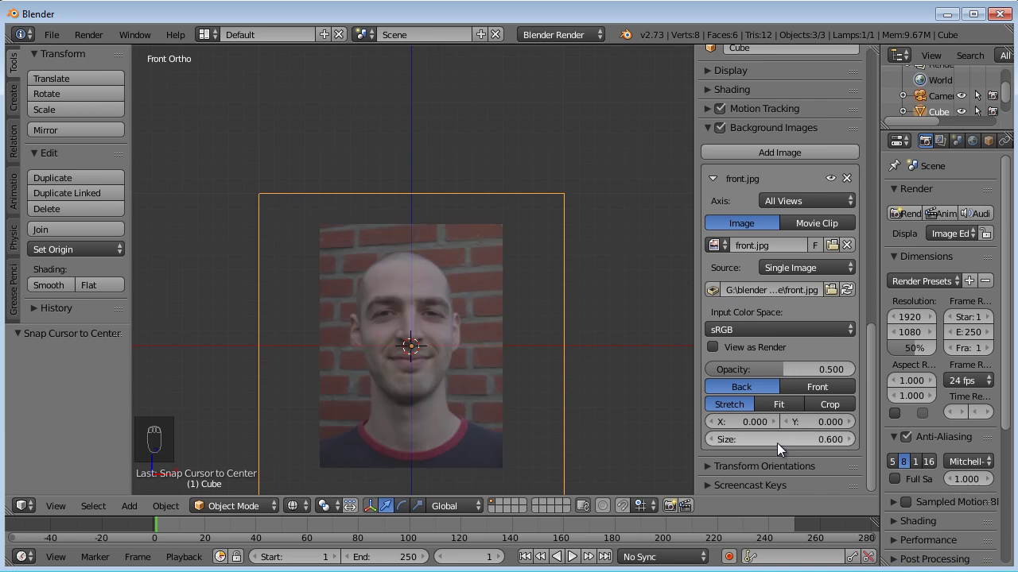
pyautogui.click(777, 443)
pyautogui.write('1')
pyautogui.press('Return')
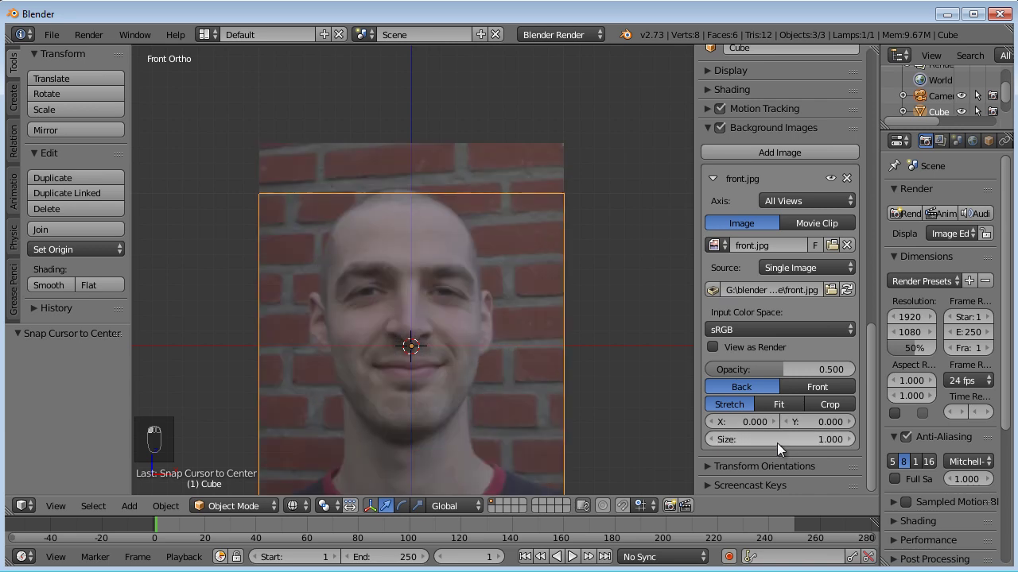
# Raise the front.jpg background image by setting its Y offset to 0.45, so the chin sits near the scene origin
pyautogui.keyDown('shift'); pyautogui.moveTo(589, 365); pyautogui.dragTo(547, 314, button='middle'); pyautogui.keyUp('shift')
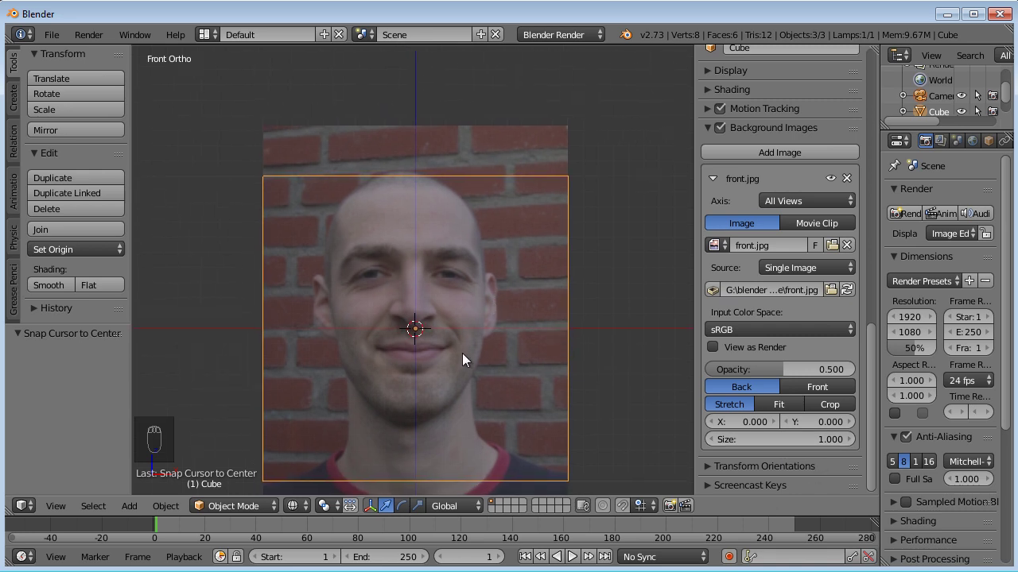
pyautogui.keyDown('shift'); pyautogui.moveTo(537, 249); pyautogui.dragTo(538, 276, button='middle'); pyautogui.keyUp('shift')
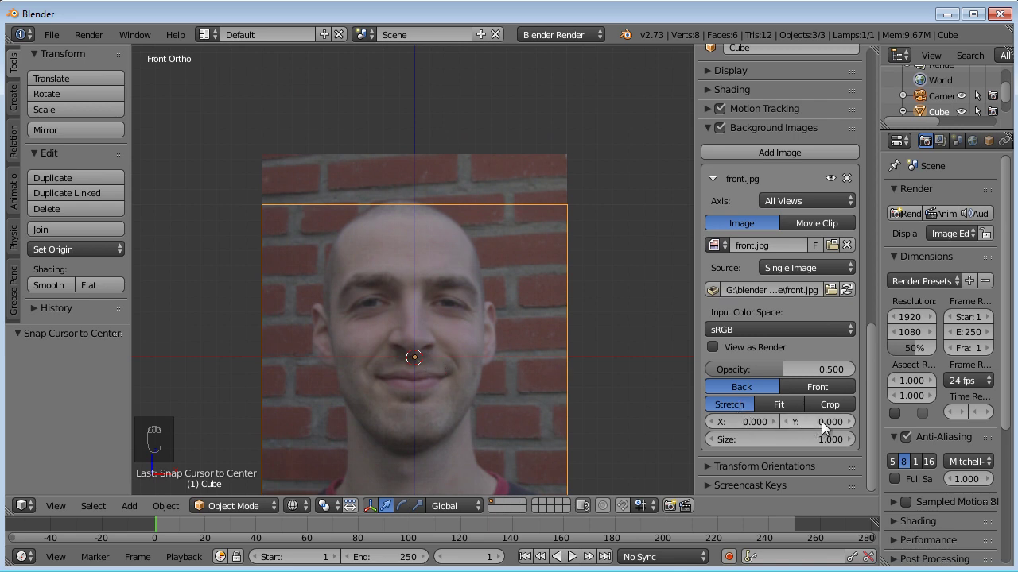
pyautogui.moveTo(829, 421); pyautogui.dragTo(834, 421)
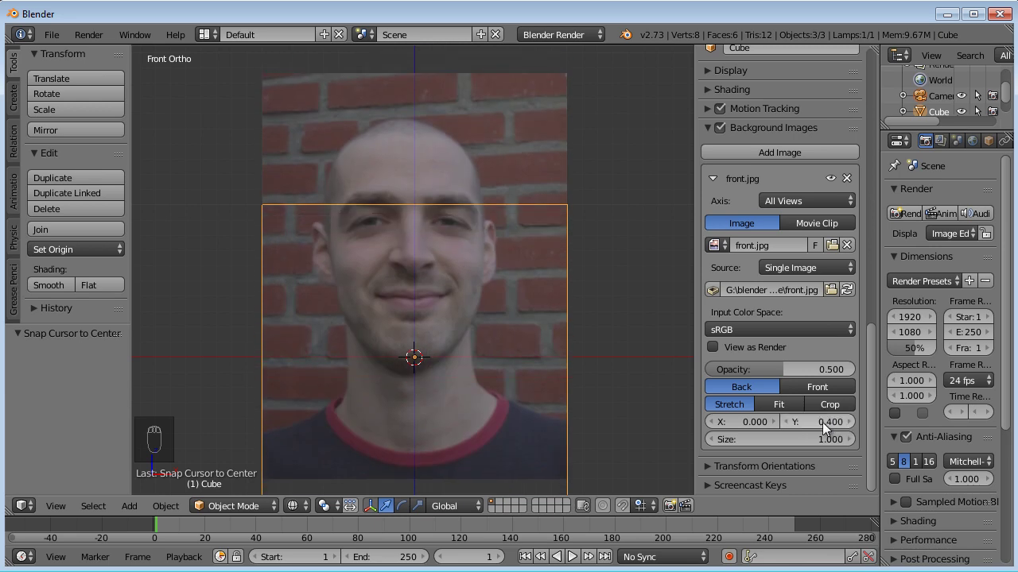
pyautogui.click(817, 422)
pyautogui.write('0.45')
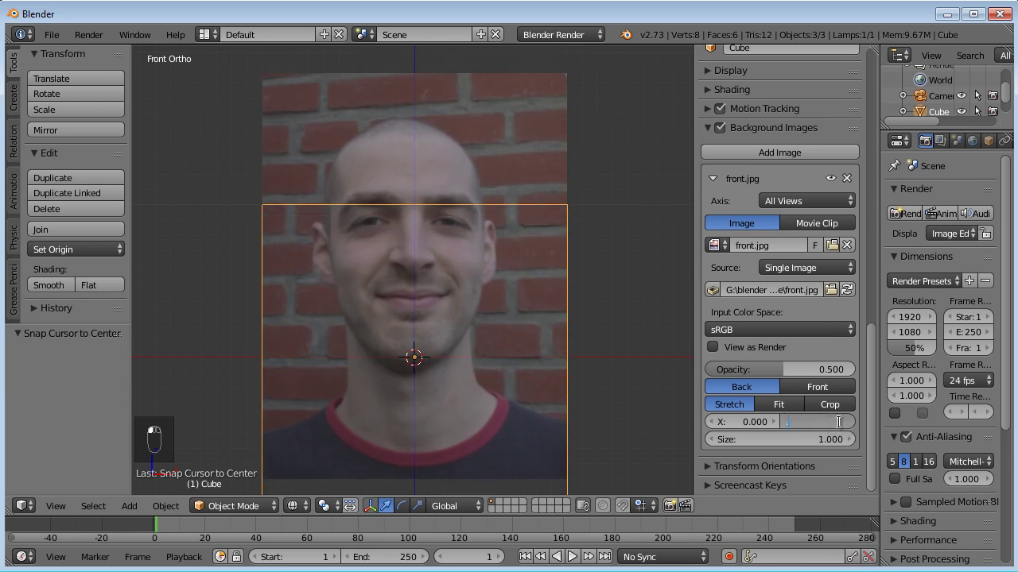
pyautogui.press('Return')
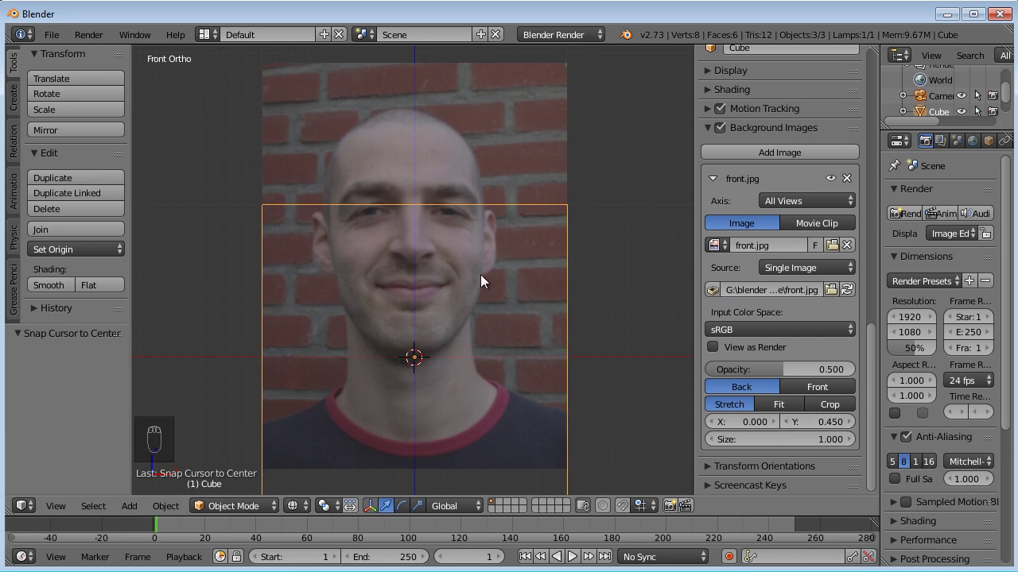
# Centre the face on the vertical axis by trying X offsets of 0.1, 0.05 and 0.025 for front.jpg, settling on 0.015
pyautogui.scroll(2, 437, 243)
pyautogui.scroll(2, 451, 256)
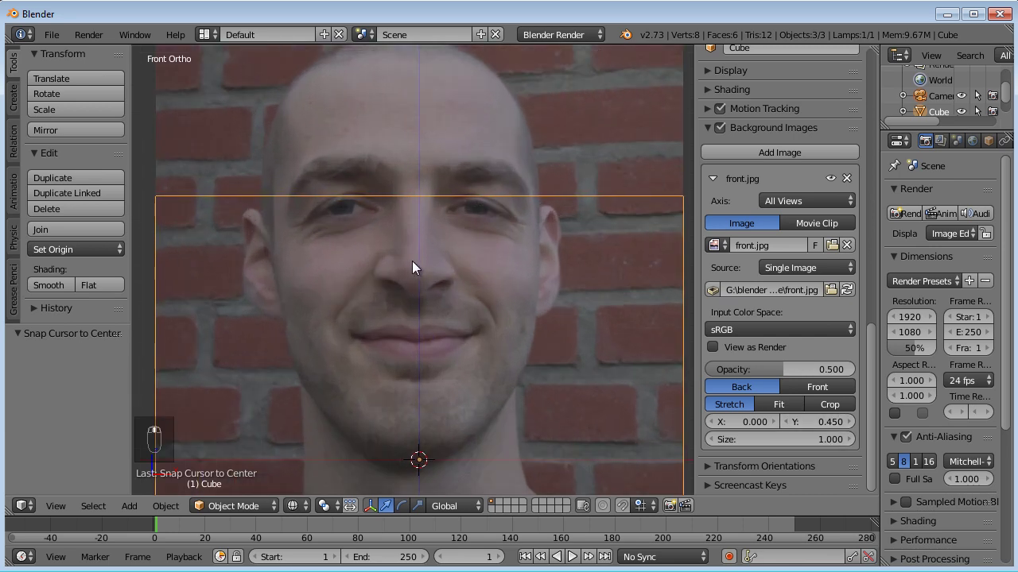
pyautogui.click(756, 418)
pyautogui.write('0.1')
pyautogui.press('Return')
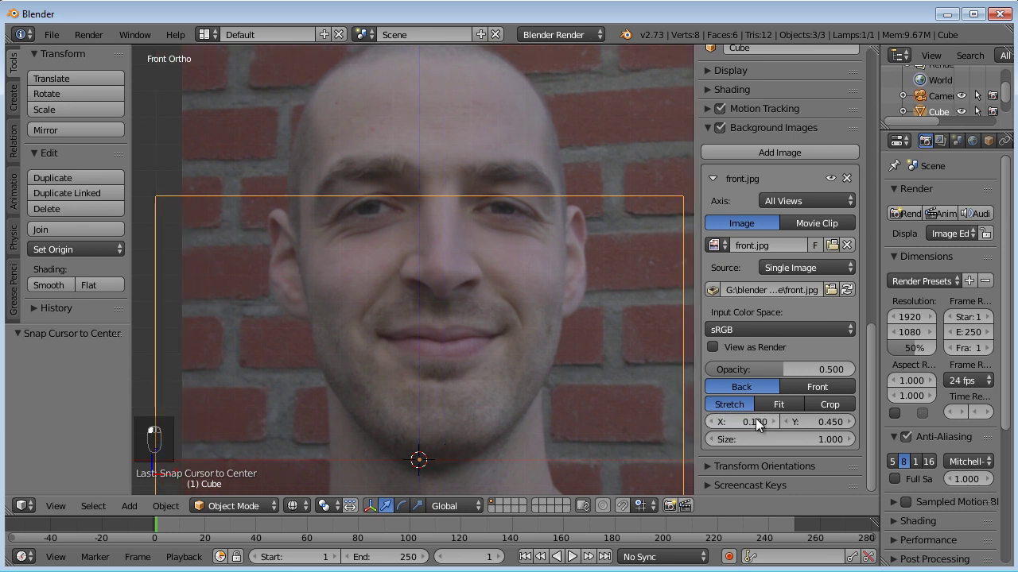
pyautogui.click(755, 421)
pyautogui.write('0.05')
pyautogui.press('Return')
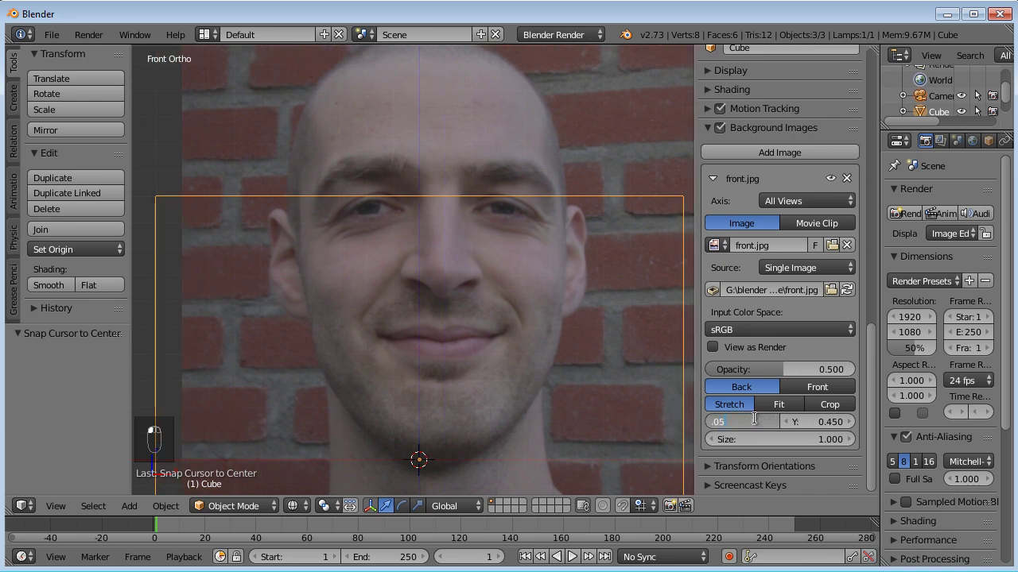
pyautogui.click(755, 418)
pyautogui.write('0.025')
pyautogui.press('Return')
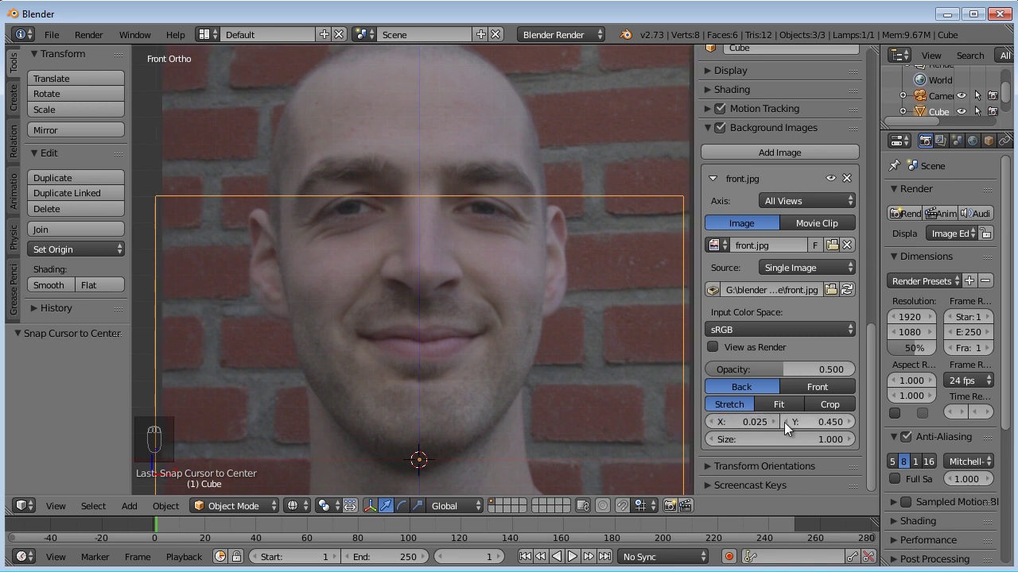
pyautogui.moveTo(753, 422); pyautogui.dragTo(755, 421)
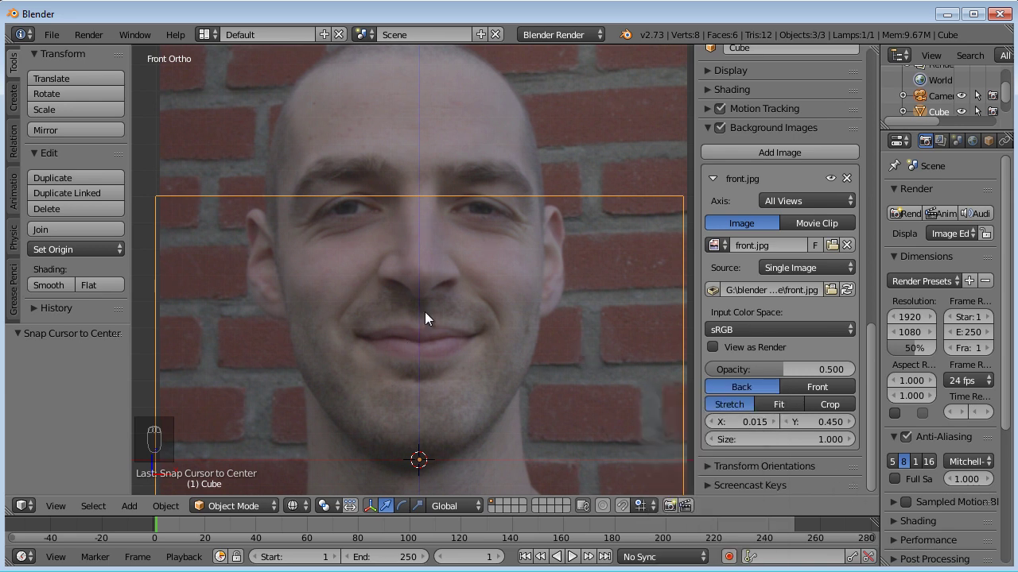
# Restrict the front.jpg background image to the Front view axis and collapse its settings
pyautogui.scroll(-3, 440, 253)
pyautogui.keyDown('shift'); pyautogui.moveTo(443, 299); pyautogui.dragTo(494, 300, button='middle'); pyautogui.keyUp('shift')
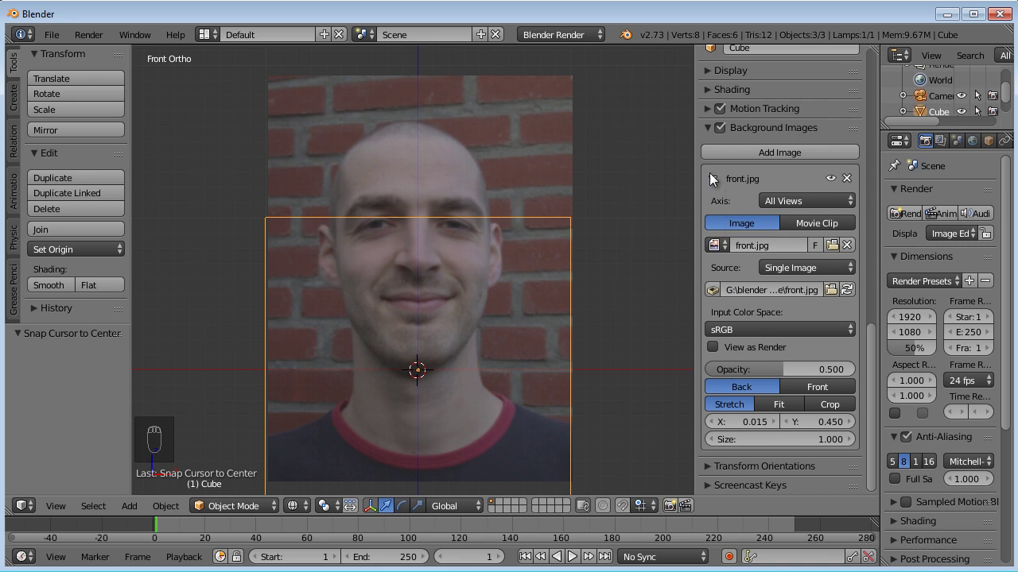
pyautogui.click(786, 199)
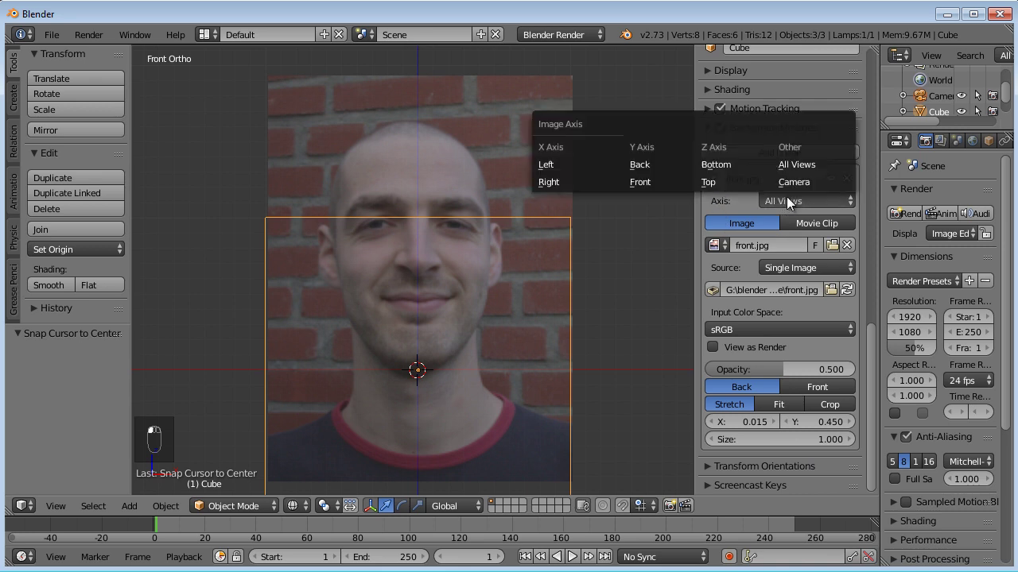
pyautogui.click(636, 182)
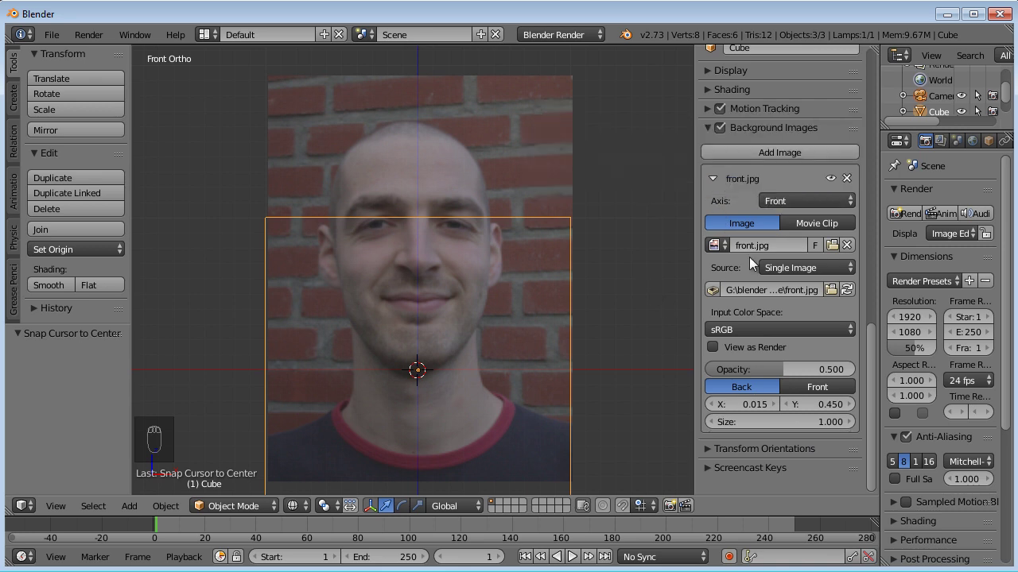
pyautogui.click(713, 178)
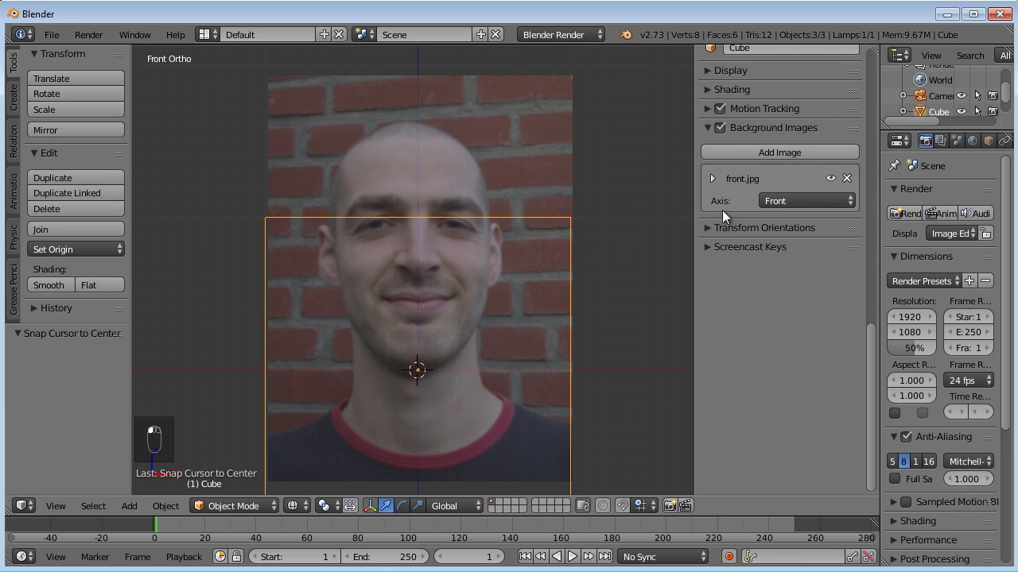
# Add a second background image and load profileL.jpg from the micky reference folder
pyautogui.click(772, 149)
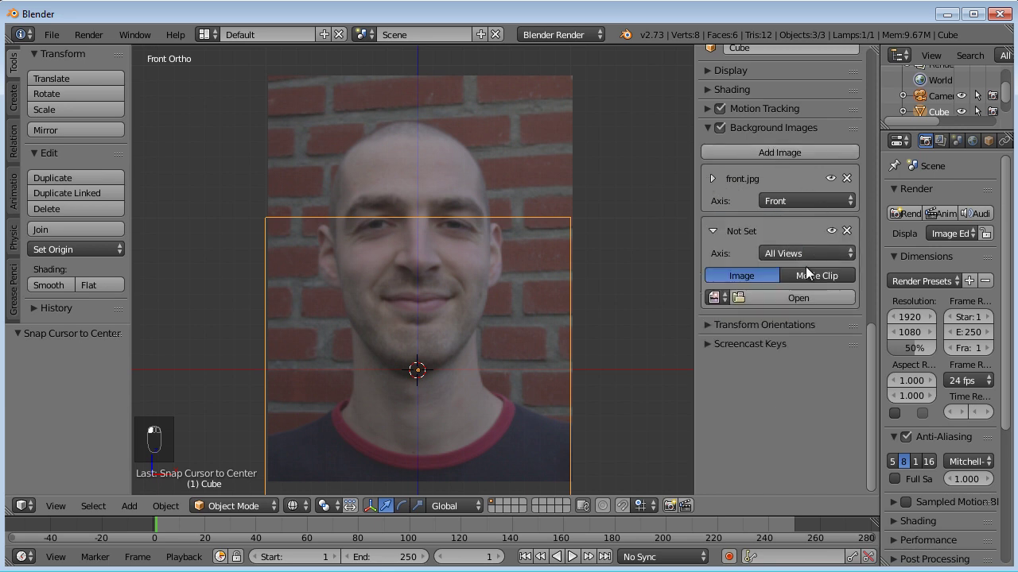
pyautogui.click(790, 299)
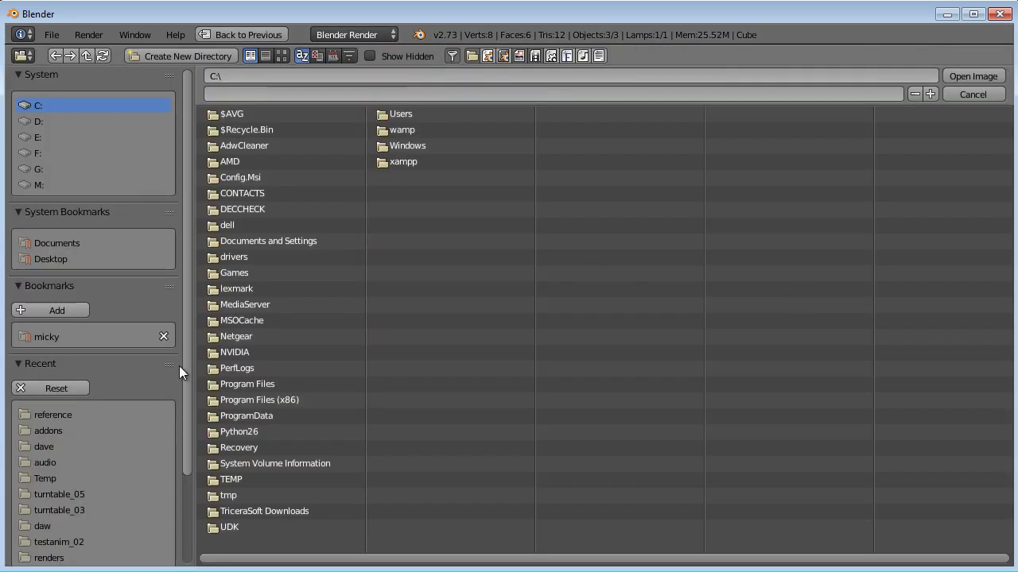
pyautogui.click(48, 337)
pyautogui.click(244, 130)
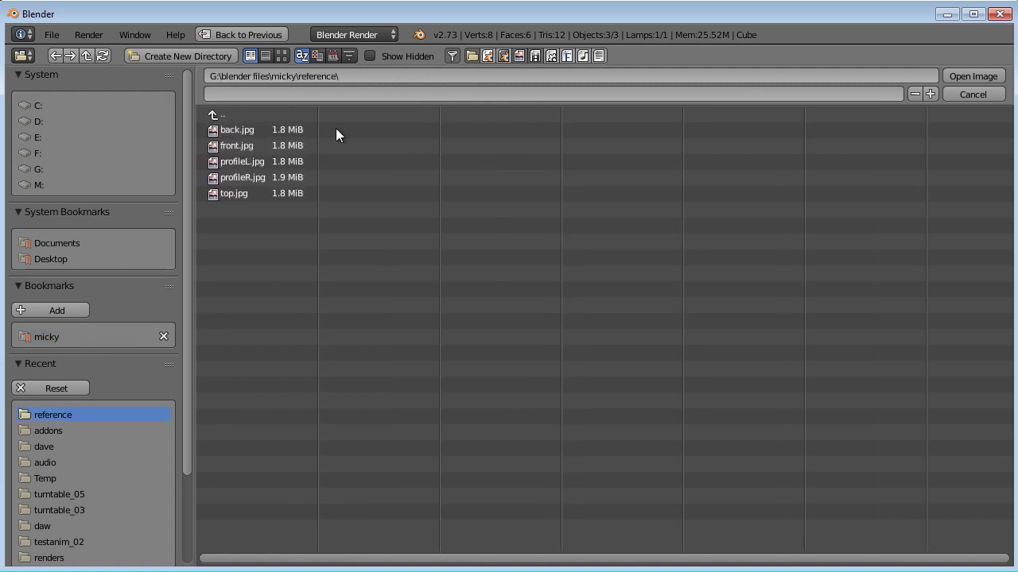
pyautogui.click(243, 162)
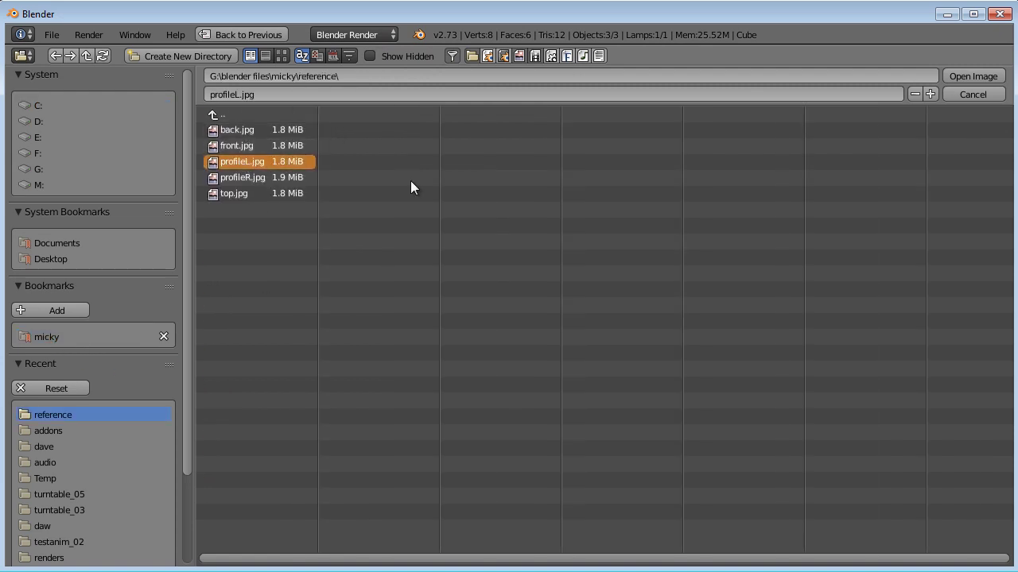
pyautogui.click(968, 75)
# Set the profileL.jpg background image's size to 1
pyautogui.scroll(-7, 453, 314)
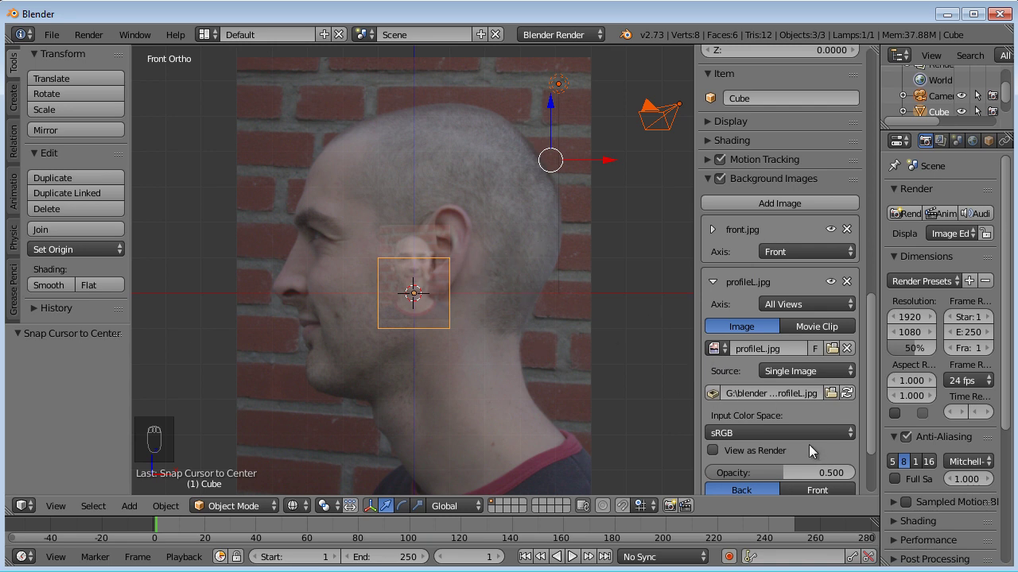
pyautogui.scroll(-2, 809, 444)
pyautogui.click(787, 485)
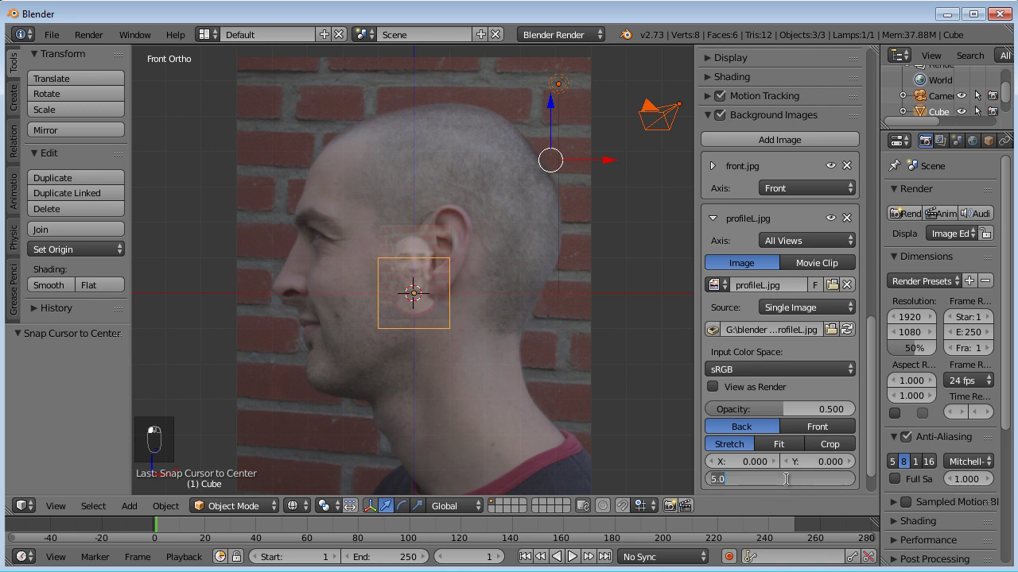
pyautogui.write('1')
pyautogui.press('Return')
# Check front.jpg's offset values and apply the same Y offset of 0.45 to the profileL.jpg background image
pyautogui.scroll(5, 446, 326)
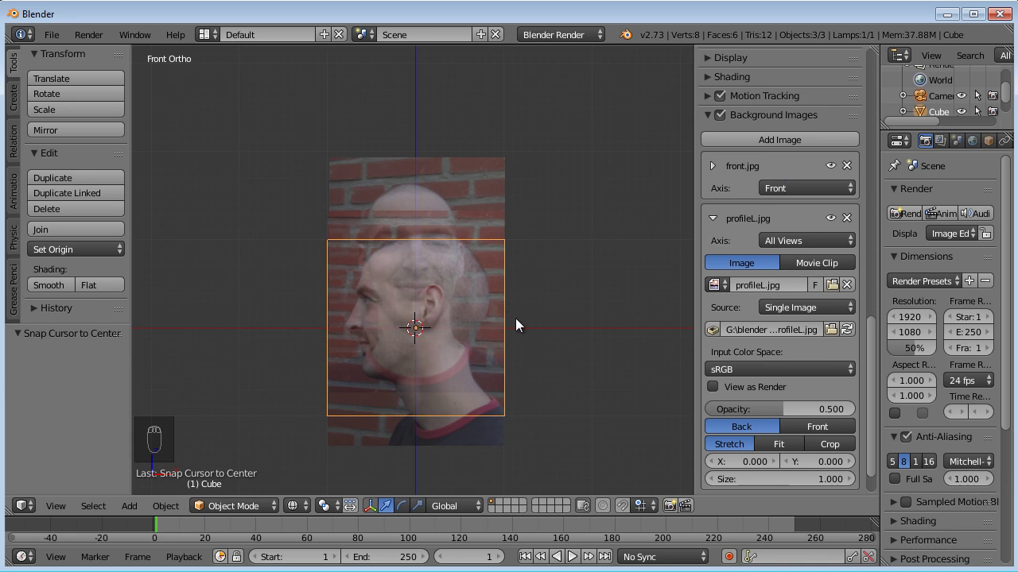
pyautogui.scroll(3, 516, 325)
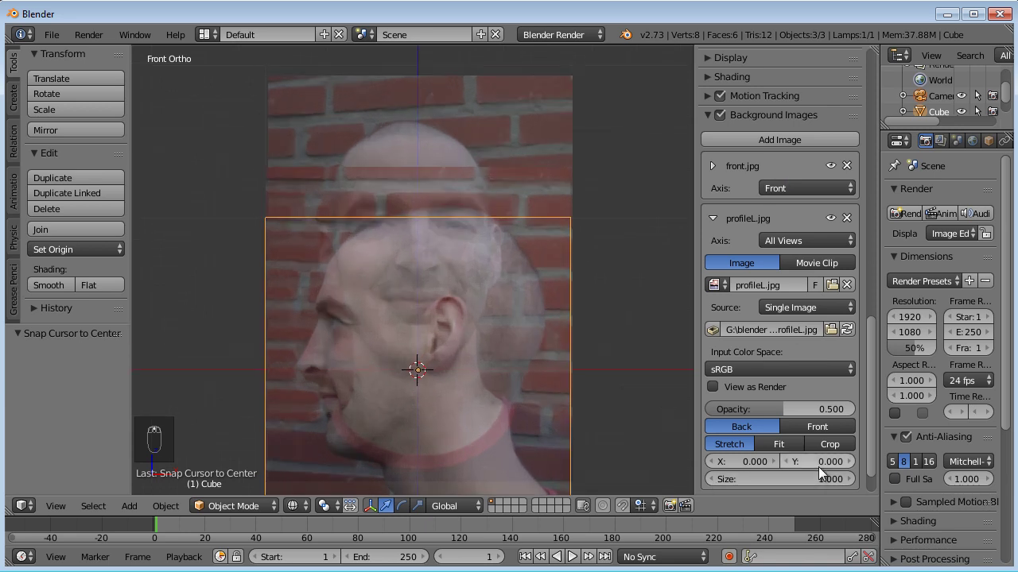
pyautogui.click(711, 166)
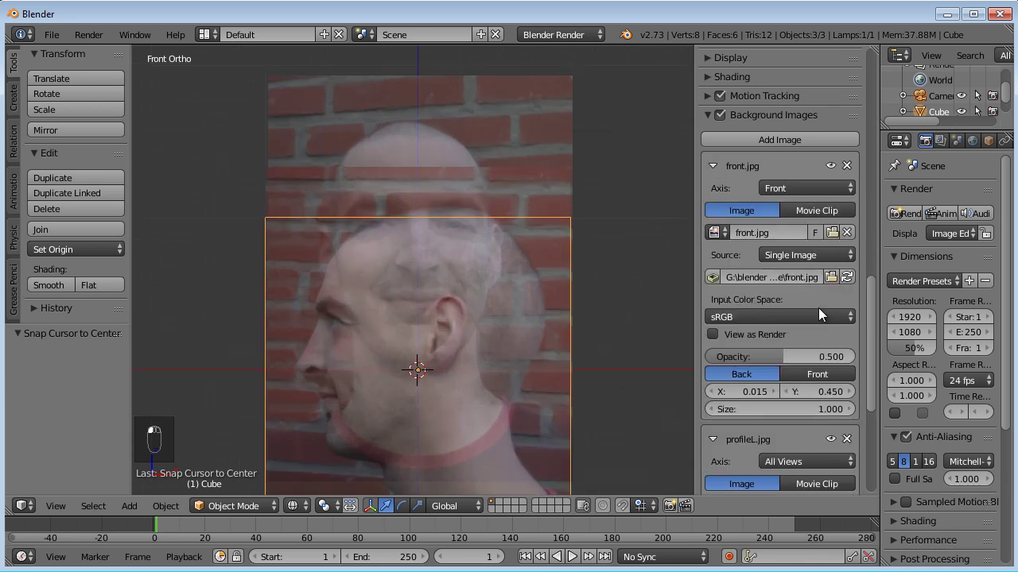
pyautogui.click(725, 167)
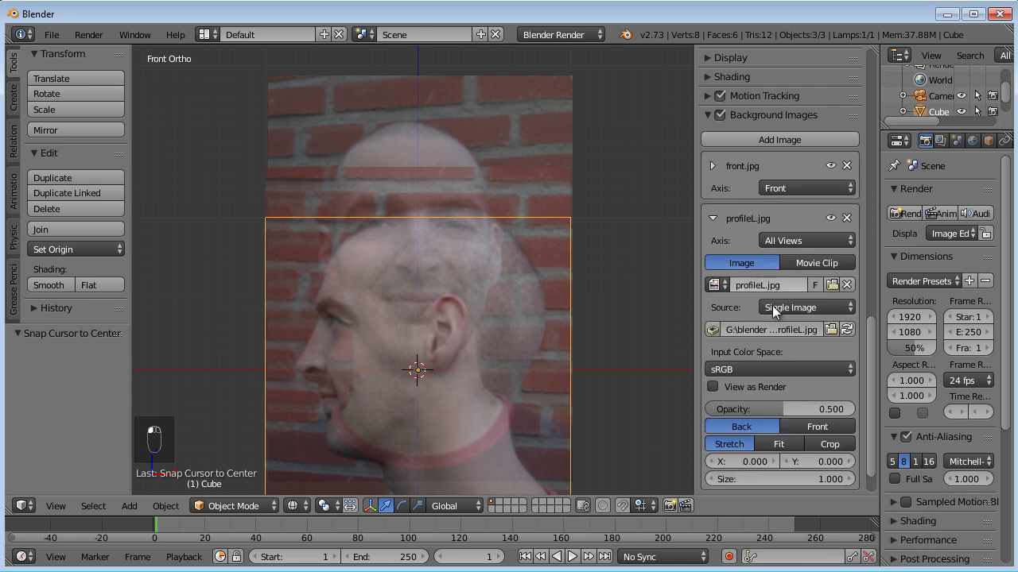
pyautogui.hotkey('ctrl', 'v')
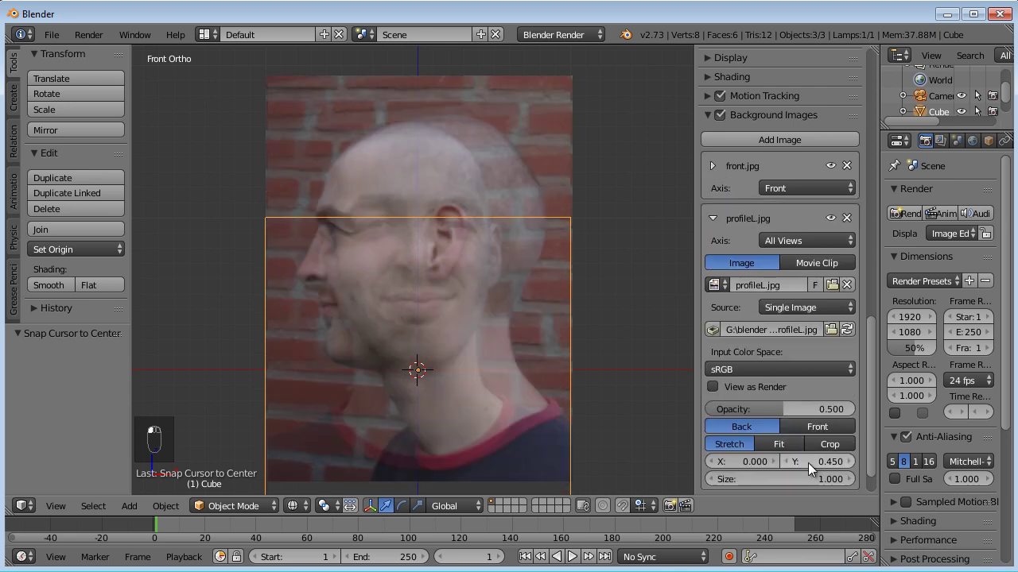
# Shift the profile photo sideways over the front photo by setting profileL.jpg's X offset to 0.6
pyautogui.scroll(3, 529, 380)
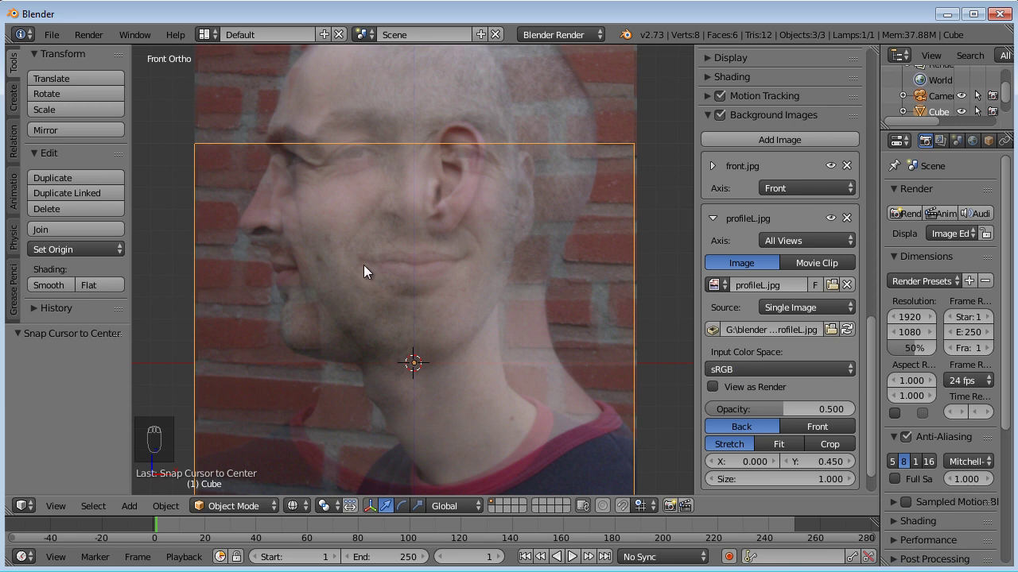
pyautogui.click(774, 462)
pyautogui.click(774, 463)
pyautogui.click(774, 463)
pyautogui.click(774, 463)
pyautogui.click(773, 462)
pyautogui.click(773, 462)
pyautogui.click(773, 463)
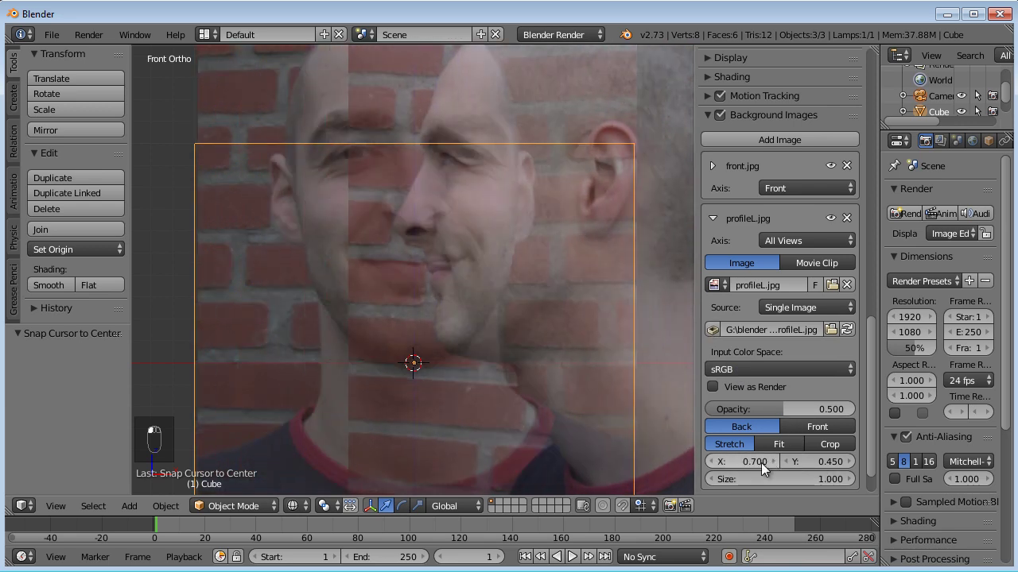
pyautogui.click(718, 463)
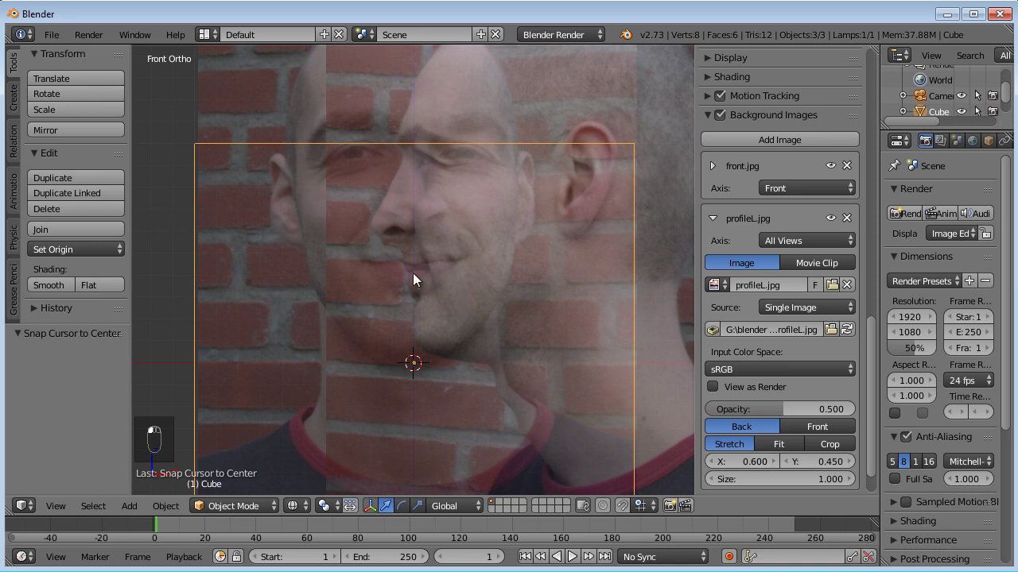
pyautogui.keyDown('shift'); pyautogui.moveTo(541, 239); pyautogui.dragTo(523, 191, button='middle'); pyautogui.keyUp('shift')
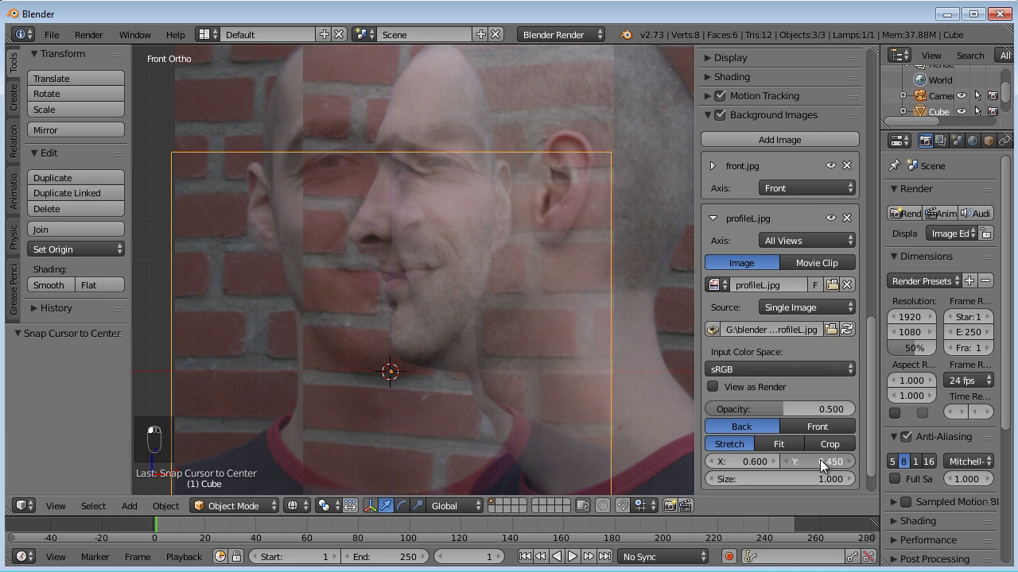
# Align the mouths of the two overlaid photos by trying a Y offset of 0.5 for profileL.jpg, then refining it to 0.475
pyautogui.write('0.5')
pyautogui.press('Return')
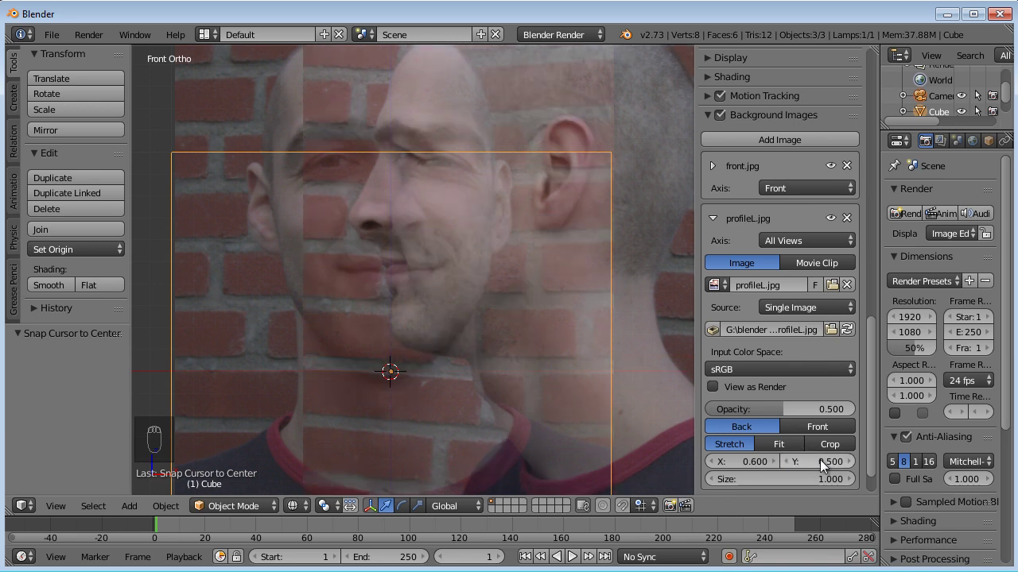
pyautogui.scroll(5, 448, 356)
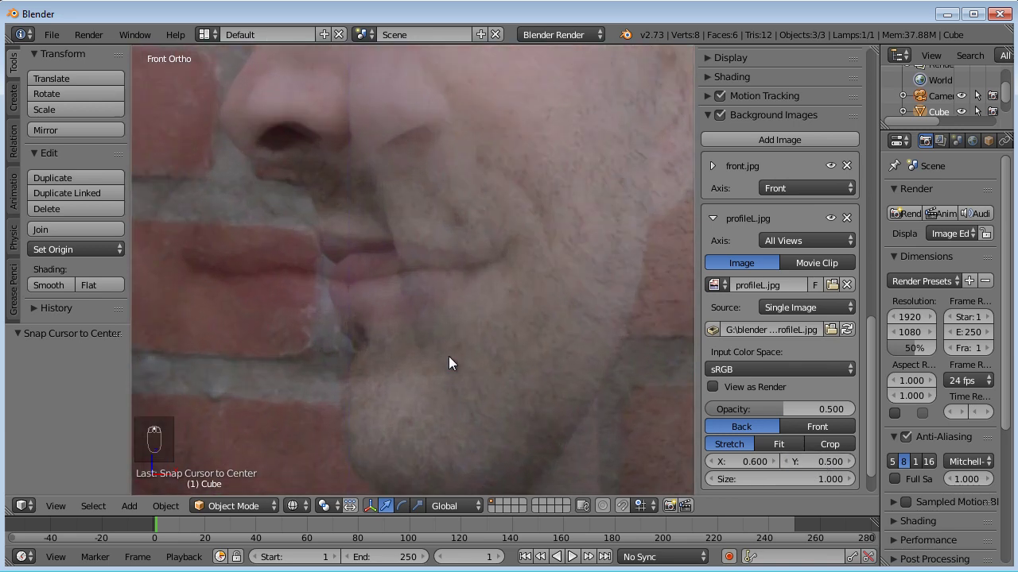
pyautogui.click(824, 464)
pyautogui.press('BackSpace')
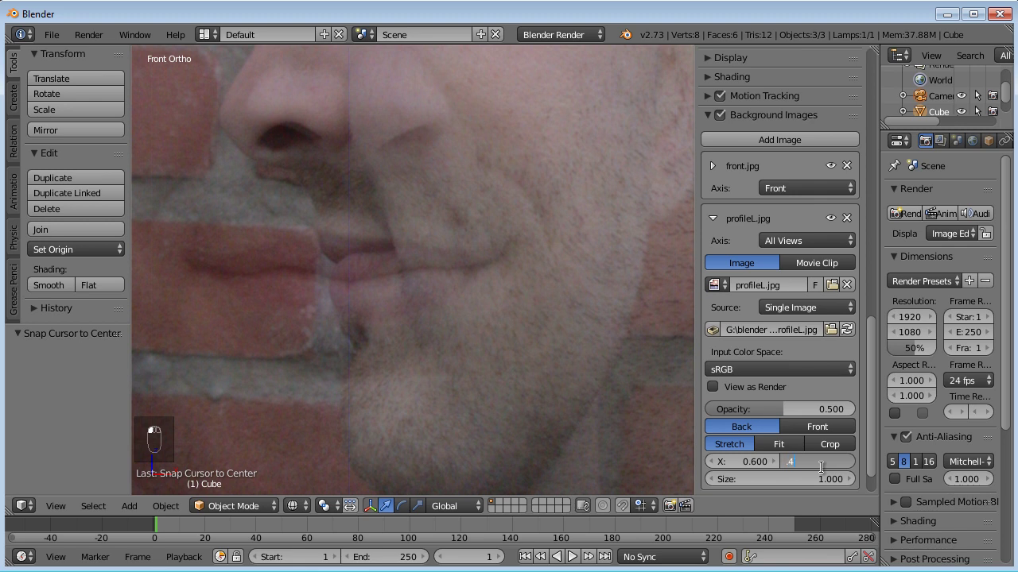
pyautogui.write('.475')
pyautogui.press('Return')
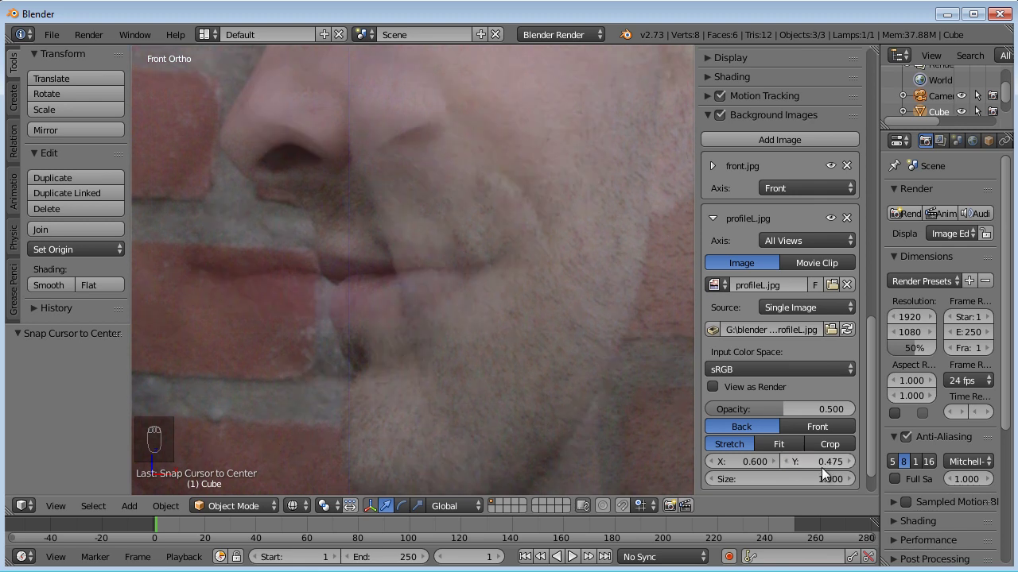
pyautogui.scroll(-5, 404, 291)
pyautogui.moveTo(427, 284)
pyautogui.keyDown('shift'); pyautogui.mouseDown(button='middle')
pyautogui.moveTo(429, 334)
pyautogui.moveTo(430, 275)
pyautogui.mouseUp(button='middle'); pyautogui.keyUp('shift')
pyautogui.scroll(-1, 429, 266)
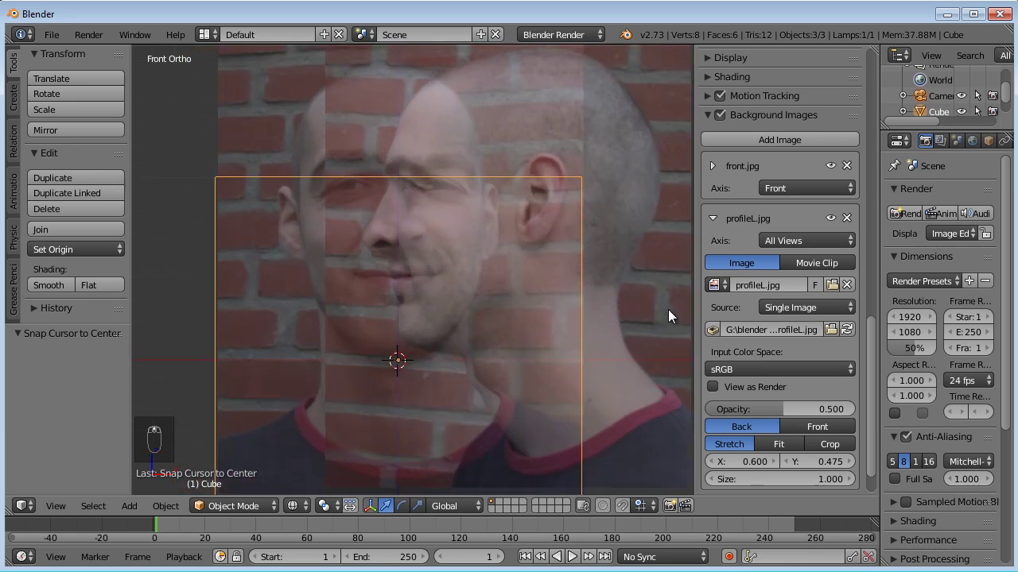
# Centre profileL.jpg by setting its X offset back to 0 and restrict the image to the Right view
pyautogui.moveTo(712, 465); pyautogui.dragTo(720, 468)
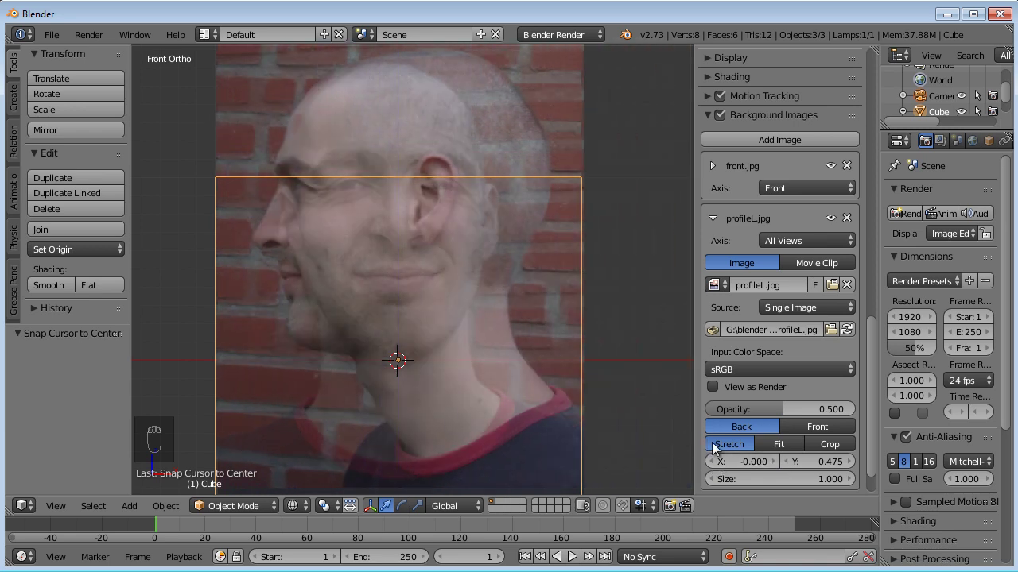
pyautogui.scroll(-3, 474, 258)
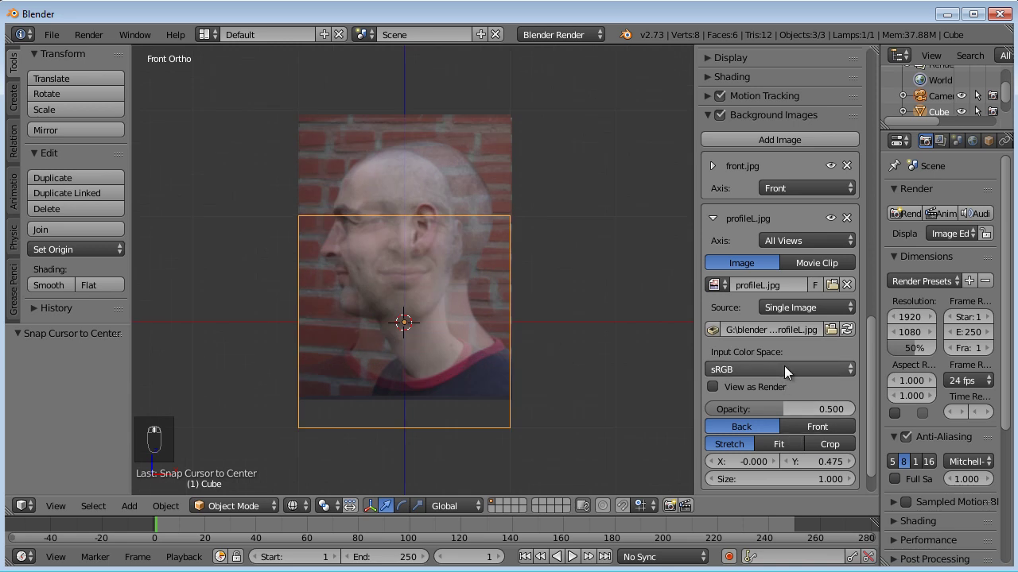
pyautogui.click(800, 240)
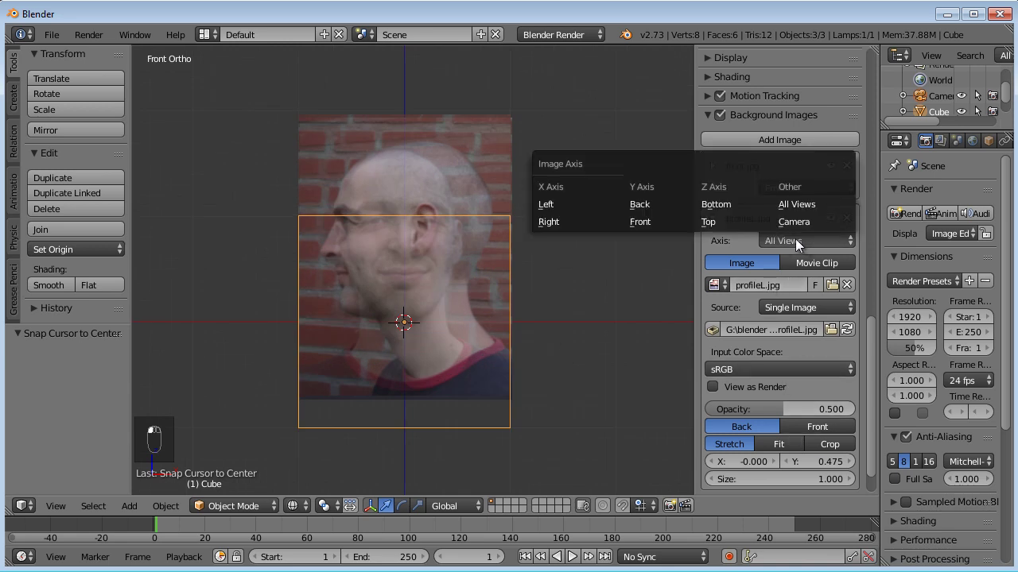
pyautogui.click(577, 205)
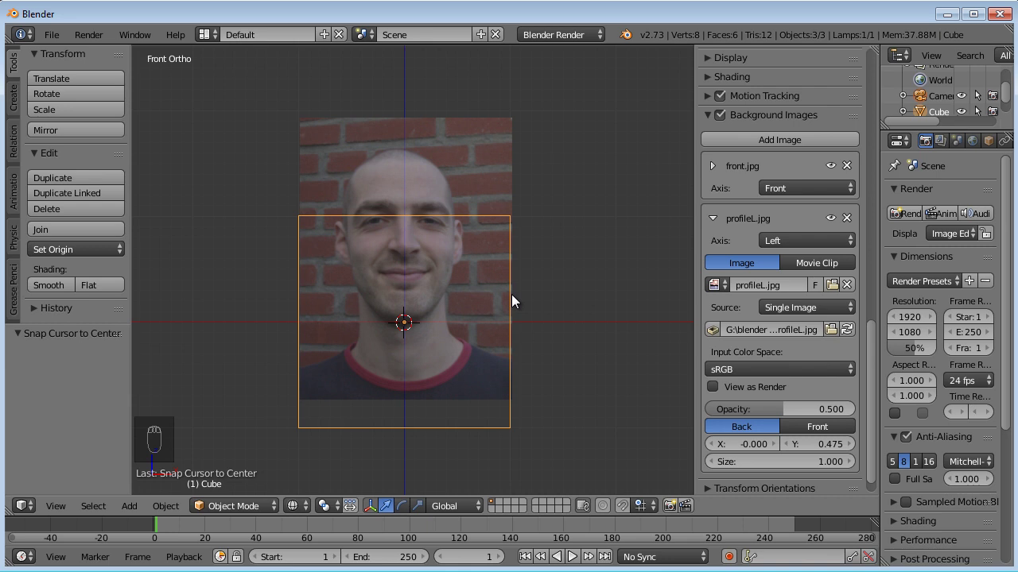
pyautogui.press('KP_3')
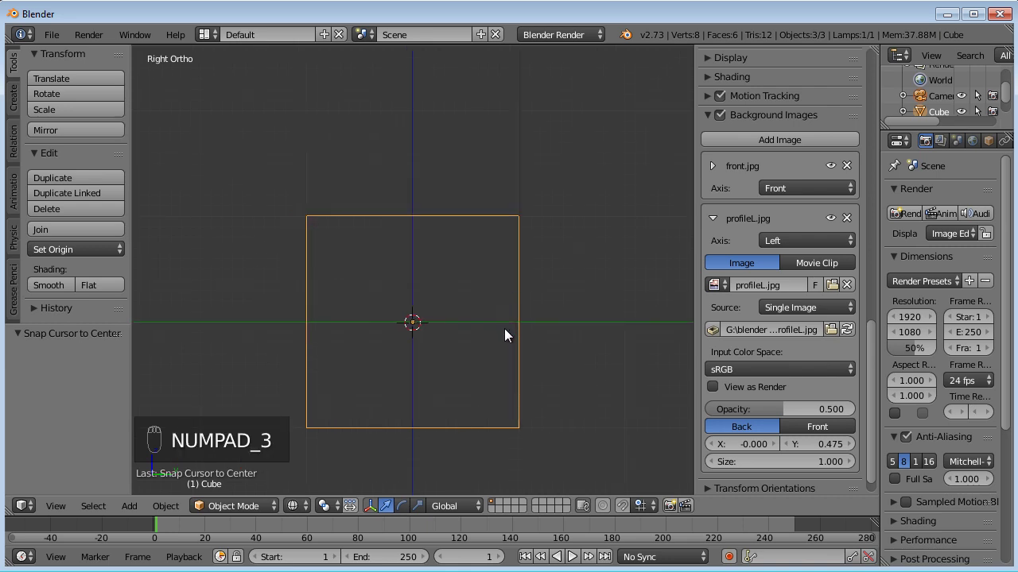
pyautogui.click(797, 240)
pyautogui.click(560, 221)
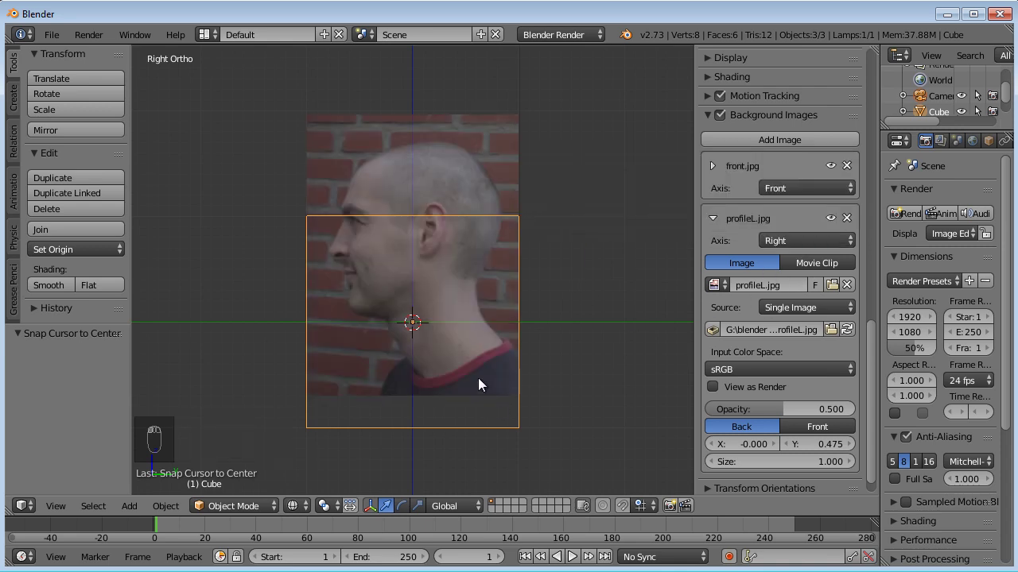
# Alternate between the front and right orthographic views to compare how the facial features line up in height
pyautogui.keyDown('shift'); pyautogui.moveTo(459, 257); pyautogui.dragTo(488, 322, button='middle'); pyautogui.keyUp('shift')
pyautogui.press('KP_1')
pyautogui.press('KP_3')
pyautogui.press('KP_1')
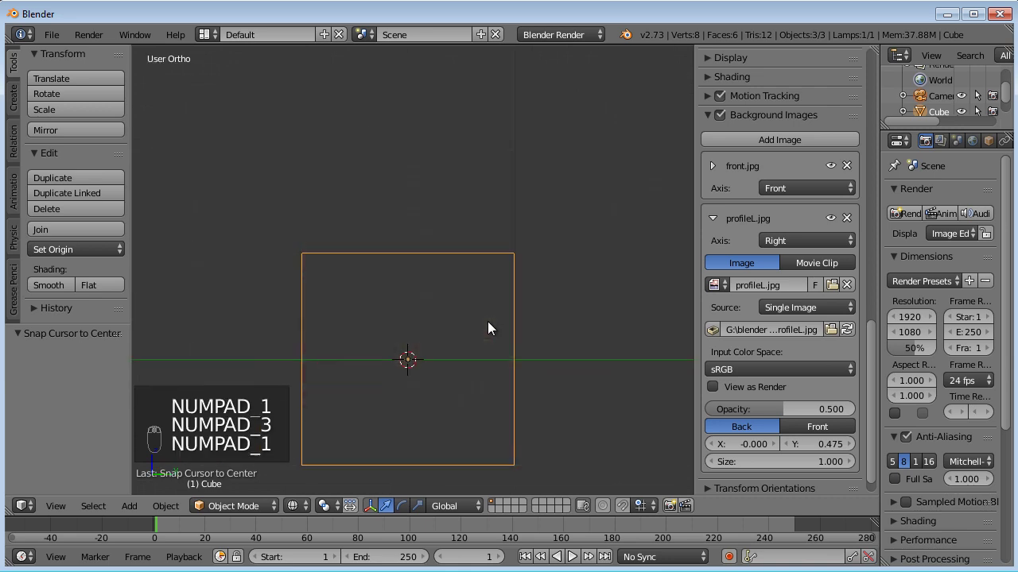
pyautogui.press('KP_3')
pyautogui.press('KP_1')
pyautogui.press('KP_3')
pyautogui.press('KP_1')
pyautogui.press('KP_1')
pyautogui.press('KP_1')
pyautogui.press('KP_1')
pyautogui.press('KP_3')
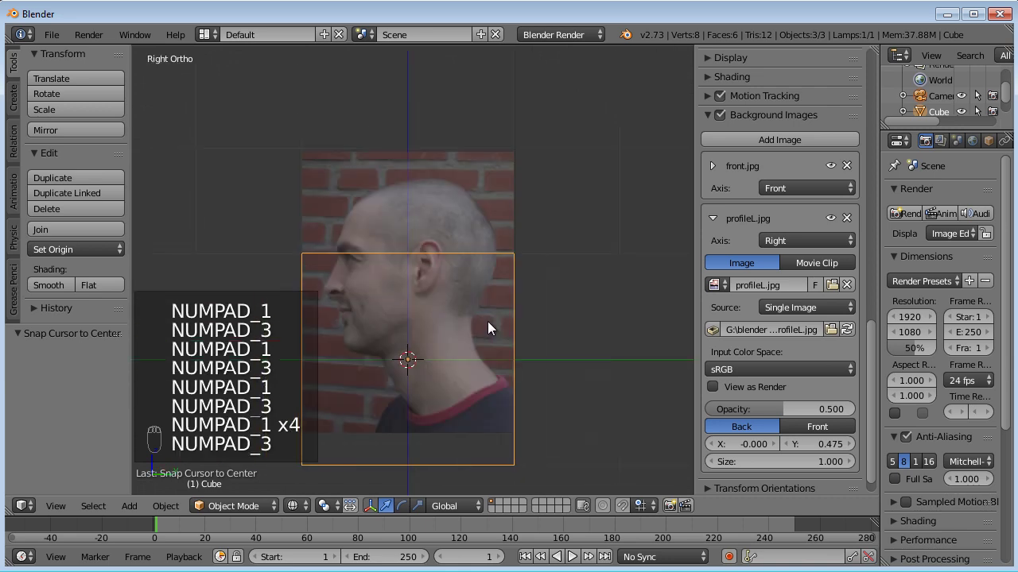
pyautogui.press('KP_1')
pyautogui.press('KP_3')
pyautogui.press('KP_1')
pyautogui.press('KP_3')
pyautogui.press('KP_1')
pyautogui.press('KP_3')
pyautogui.press('KP_1')
pyautogui.press('KP_3')
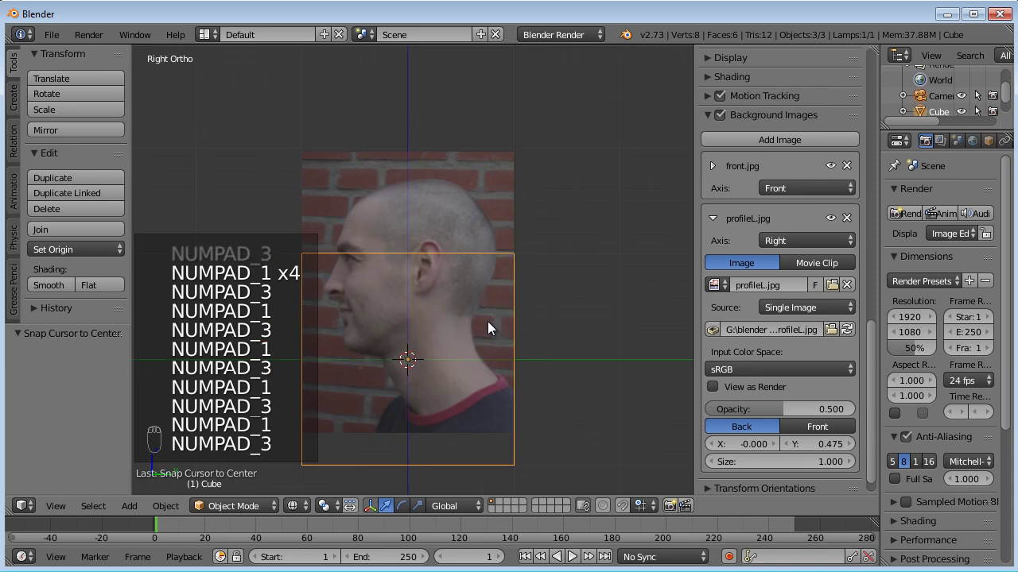
pyautogui.press('KP_1')
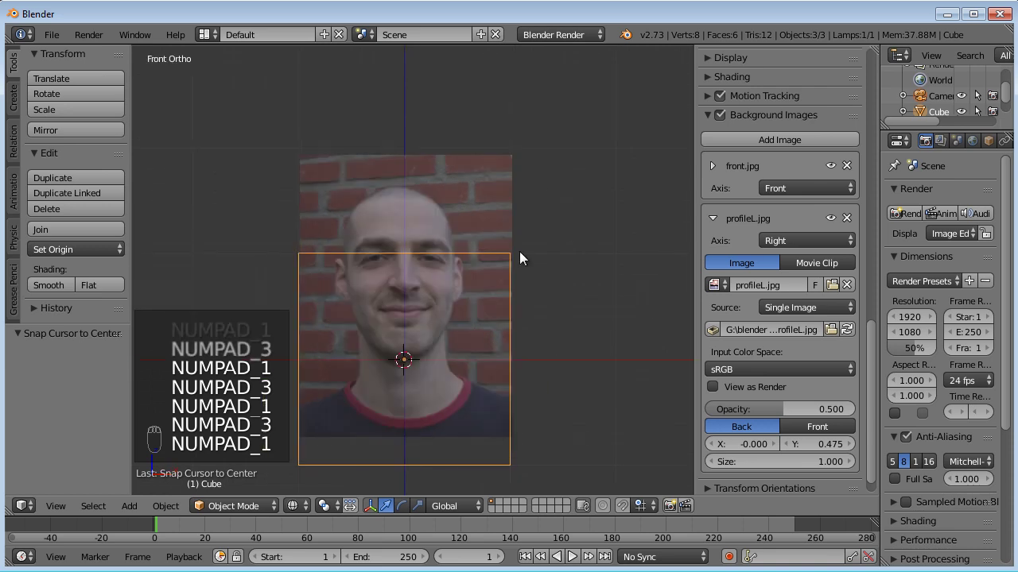
pyautogui.scroll(3, 519, 252)
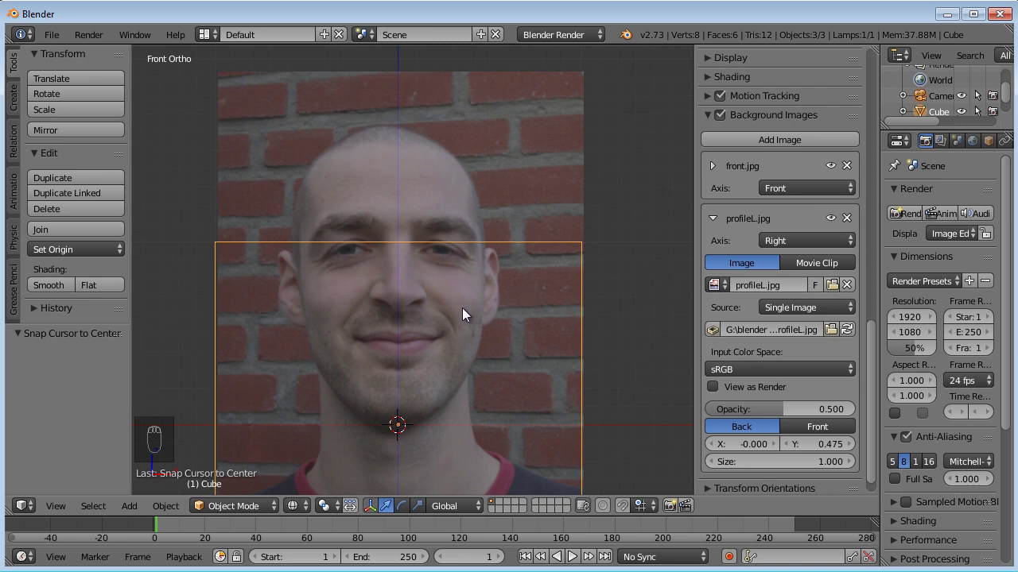
pyautogui.keyDown('shift'); pyautogui.moveTo(490, 334); pyautogui.dragTo(514, 294, button='middle'); pyautogui.keyUp('shift')
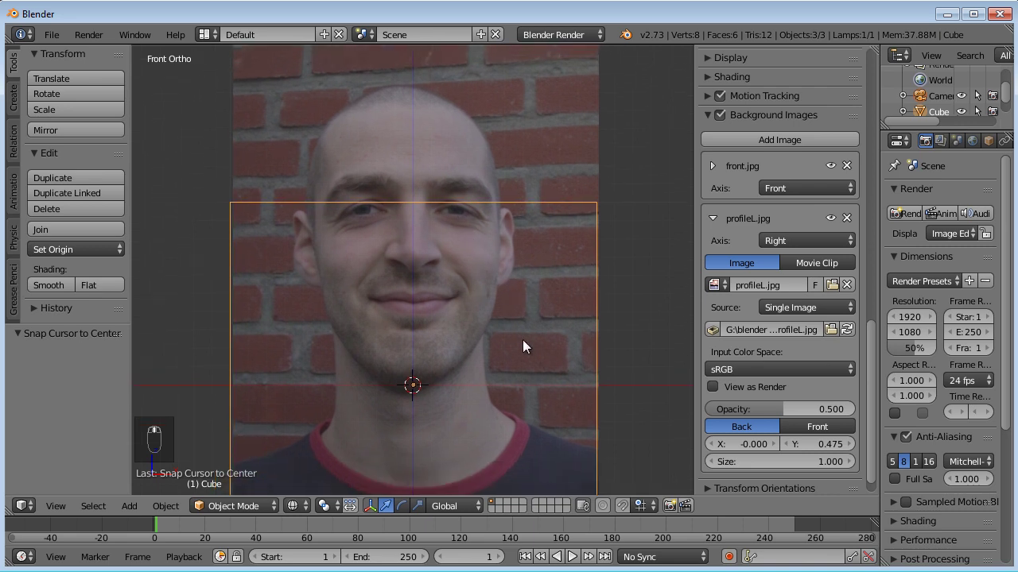
pyautogui.scroll(-3, 563, 359)
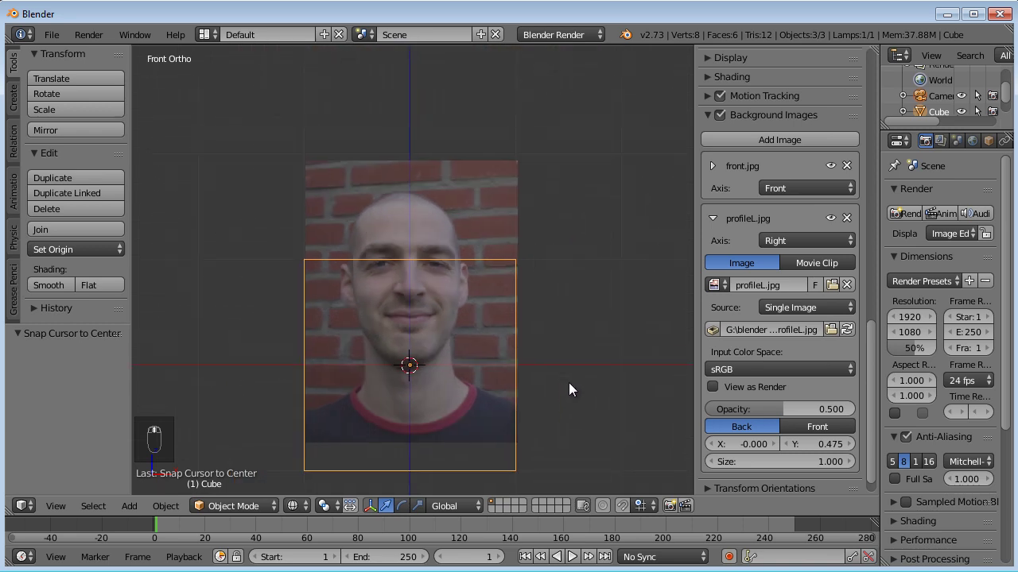
pyautogui.press('Tab')
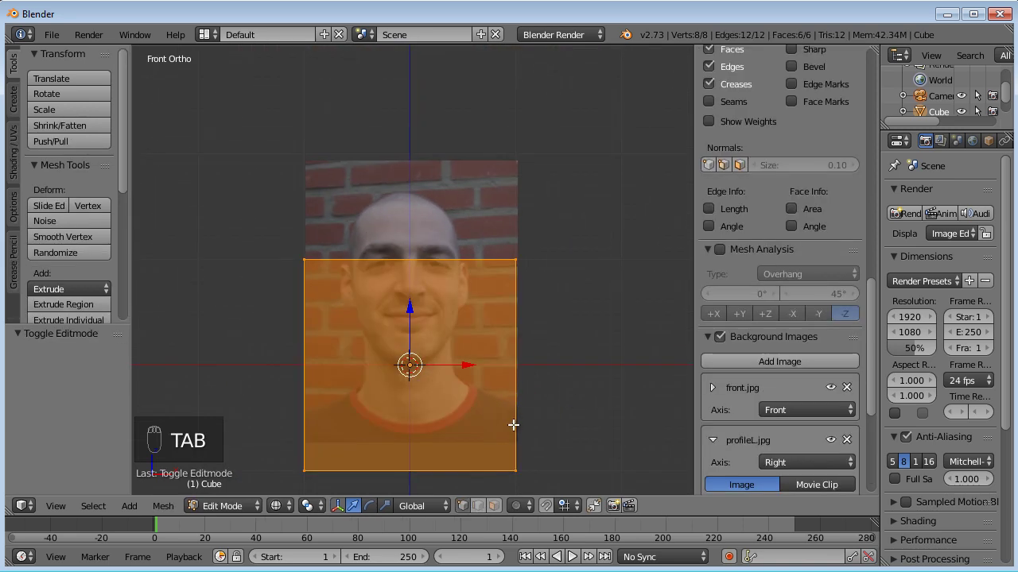
pyautogui.press('Tab')
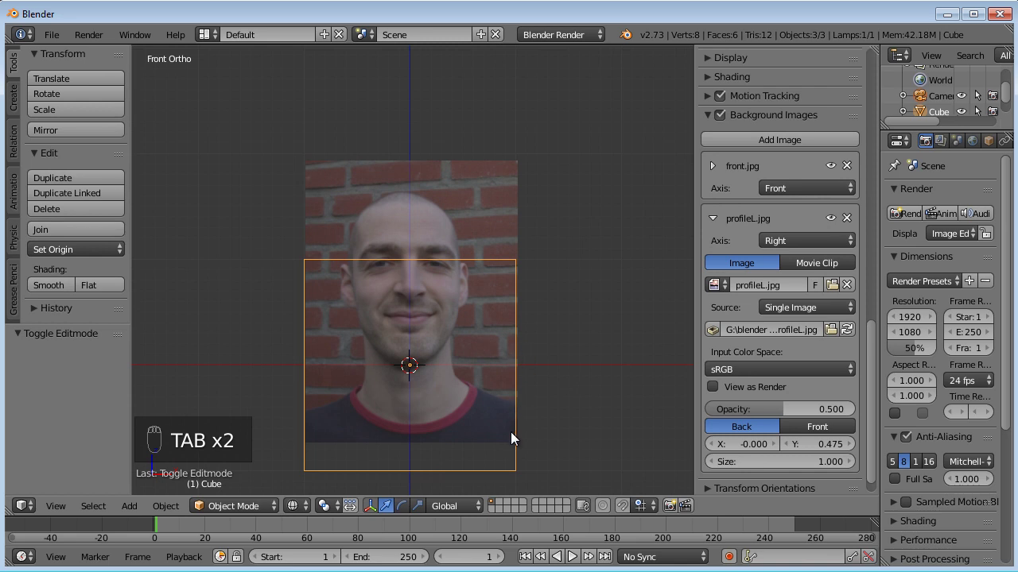
pyautogui.scroll(1, 509, 420)
pyautogui.keyDown('shift'); pyautogui.moveTo(565, 296); pyautogui.dragTo(569, 277, button='middle'); pyautogui.keyUp('shift')
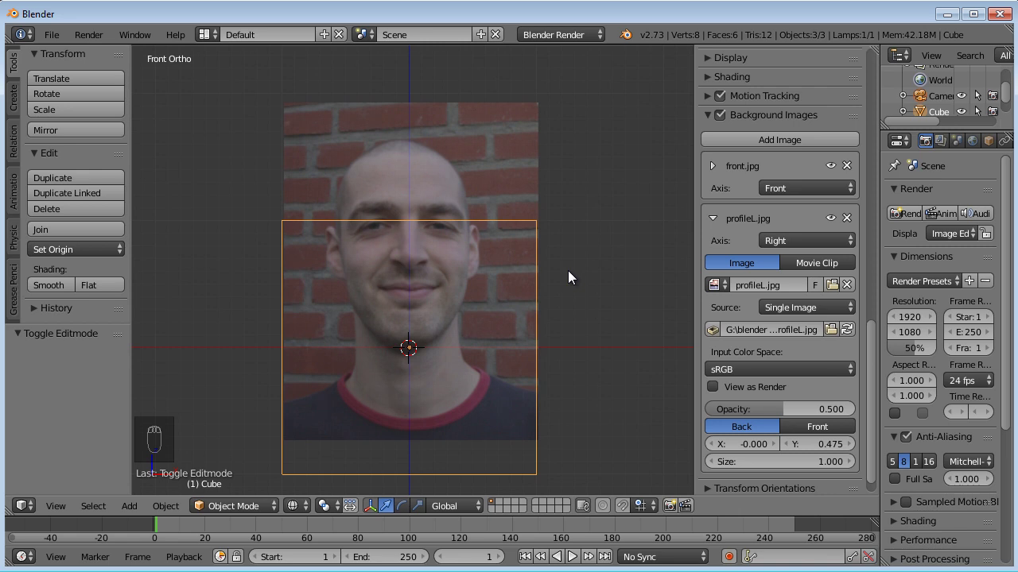
pyautogui.press('g')
pyautogui.press('z')
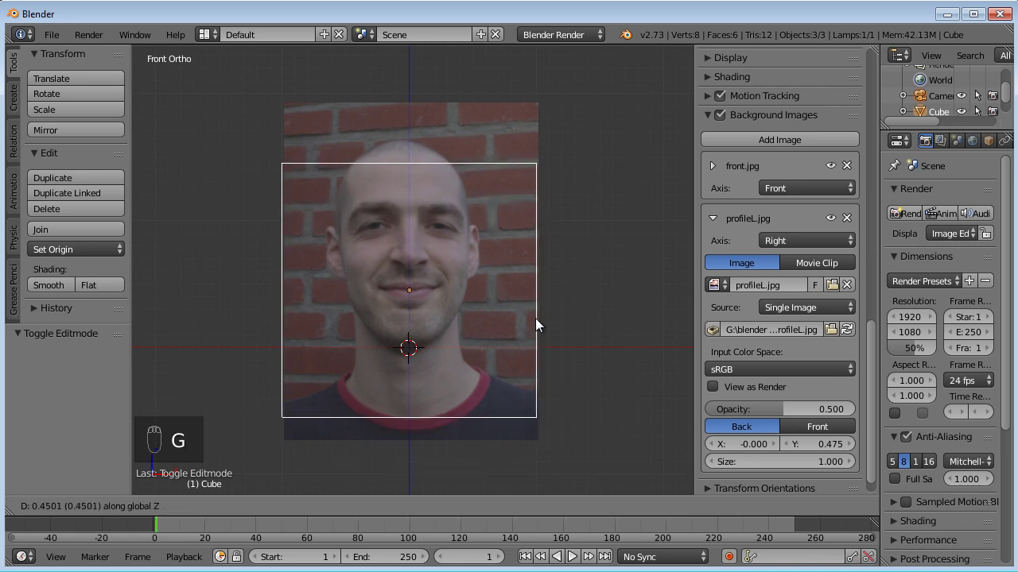
pyautogui.rightClick(537, 282)
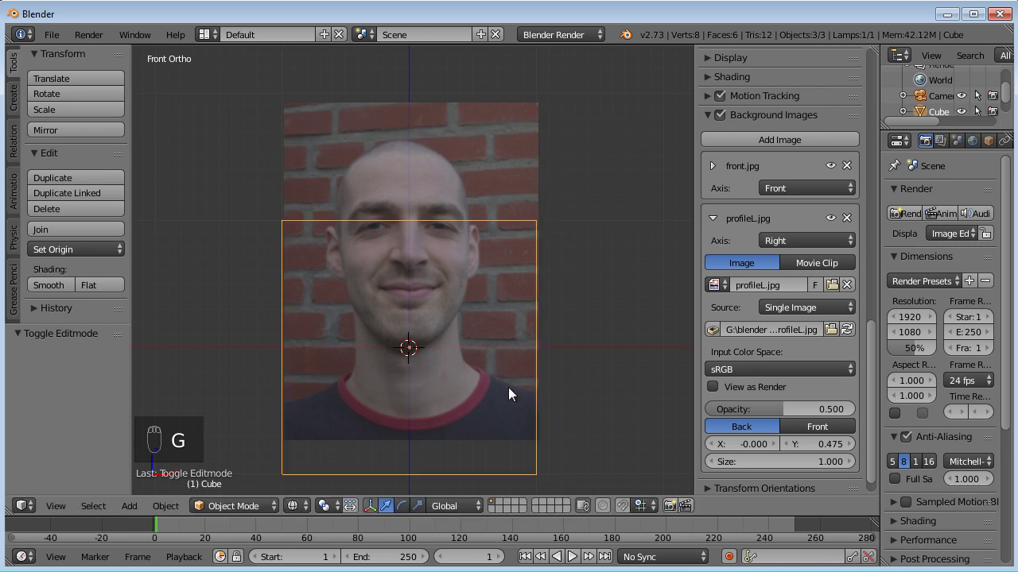
# In Edit Mode, move the whole cube mesh up along Z by about 1.006 so its base sits at the origin, then return to Object Mode
pyautogui.press('Tab')
pyautogui.press('g')
pyautogui.press('z')
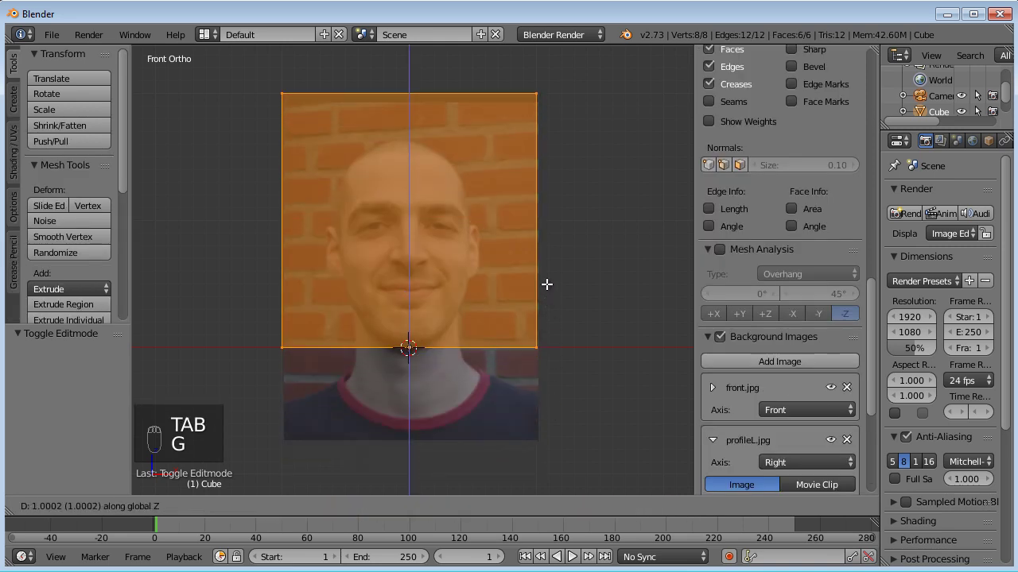
pyautogui.click(544, 287)
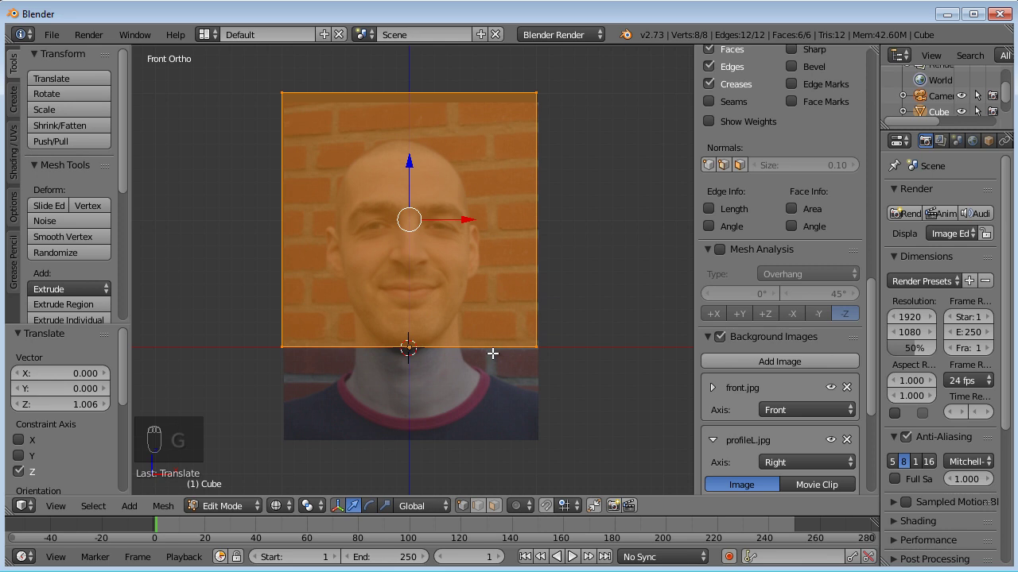
pyautogui.keyDown('shift'); pyautogui.moveTo(488, 352); pyautogui.dragTo(471, 387, button='middle'); pyautogui.keyUp('shift')
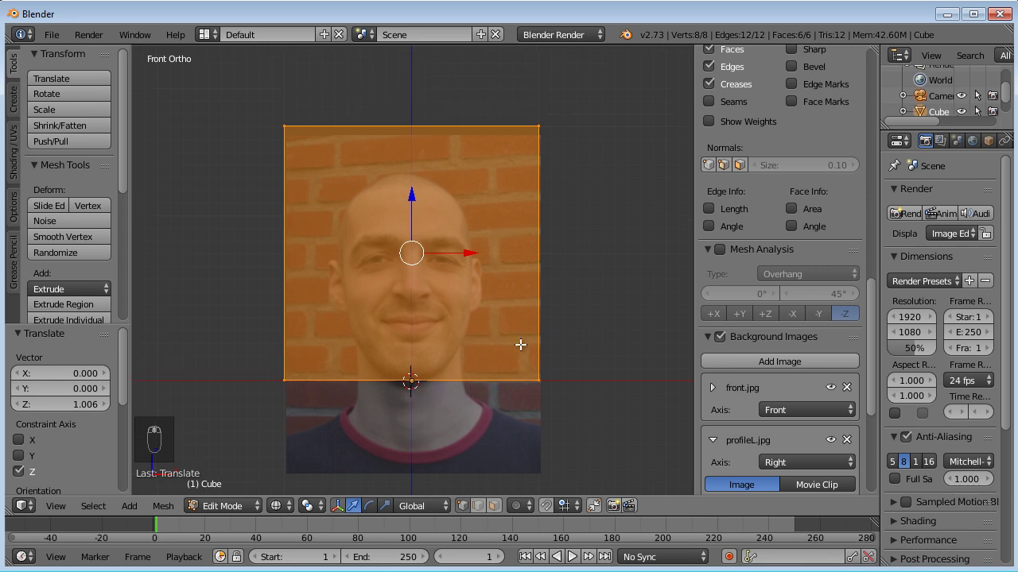
pyautogui.keyDown('shift'); pyautogui.moveTo(520, 345); pyautogui.dragTo(526, 375, button='middle'); pyautogui.keyUp('shift')
pyautogui.press('Tab')
pyautogui.moveTo(584, 295); pyautogui.dragTo(408, 335, button='middle')
pyautogui.press('KP_1')
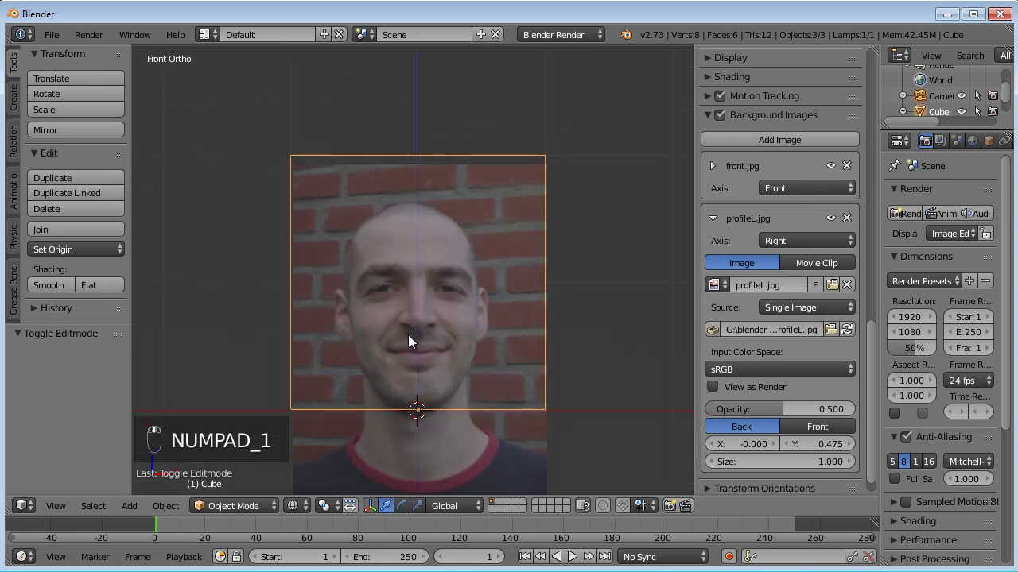
# Save the scene as micky_01 in the bookmarked micky folder
pyautogui.click(50, 34)
pyautogui.click(83, 168)
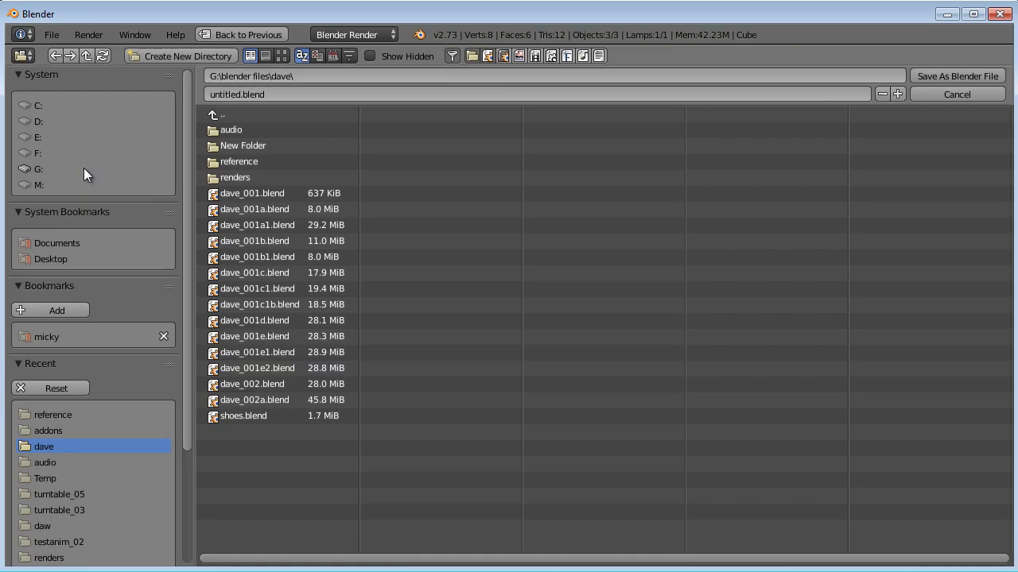
pyautogui.click(75, 337)
pyautogui.click(285, 94)
pyautogui.press('BackSpace')
pyautogui.write('micky_01')
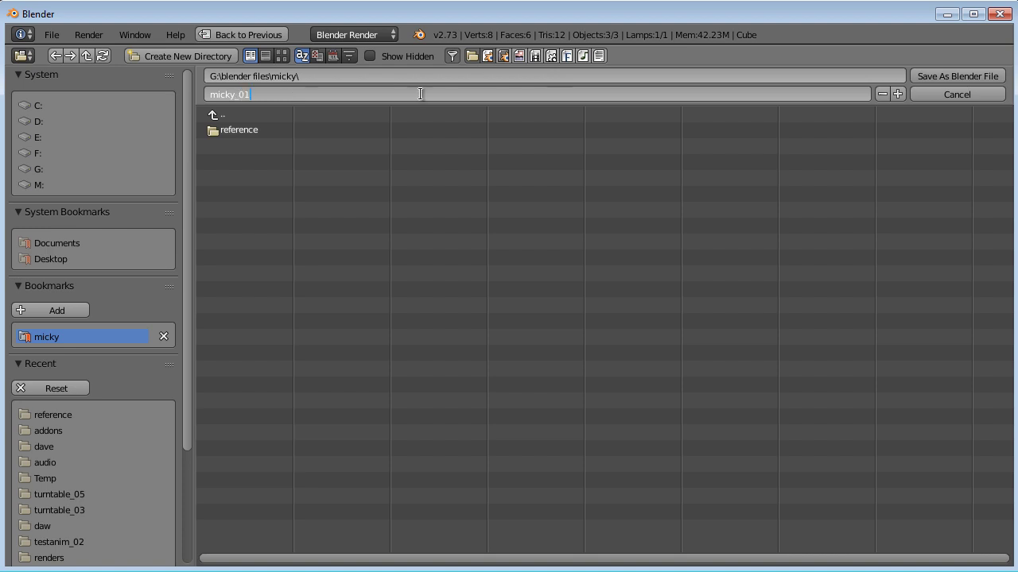
pyautogui.click(935, 72)
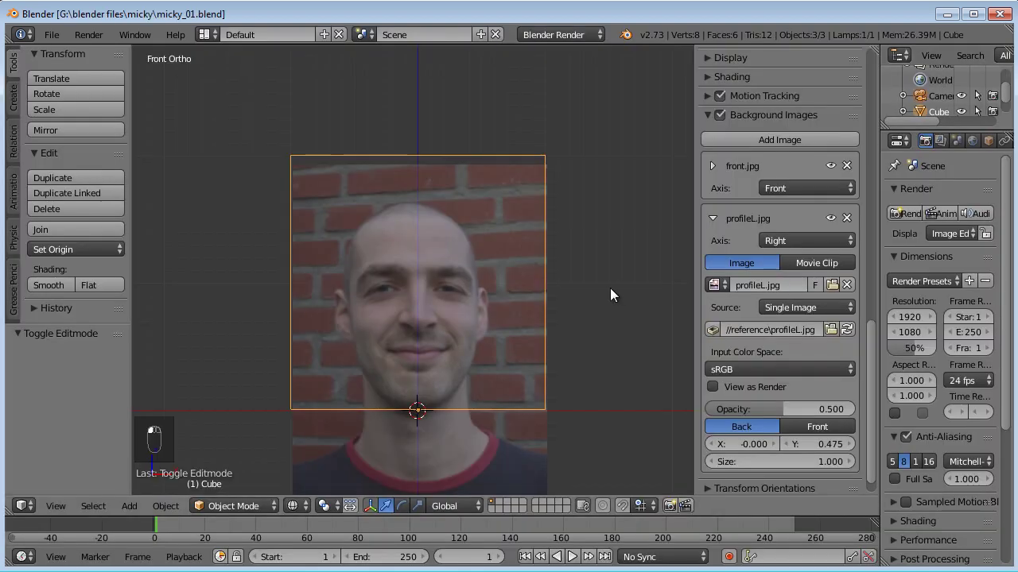
pyautogui.keyDown('shift'); pyautogui.moveTo(606, 328); pyautogui.dragTo(608, 231, button='middle'); pyautogui.keyUp('shift')
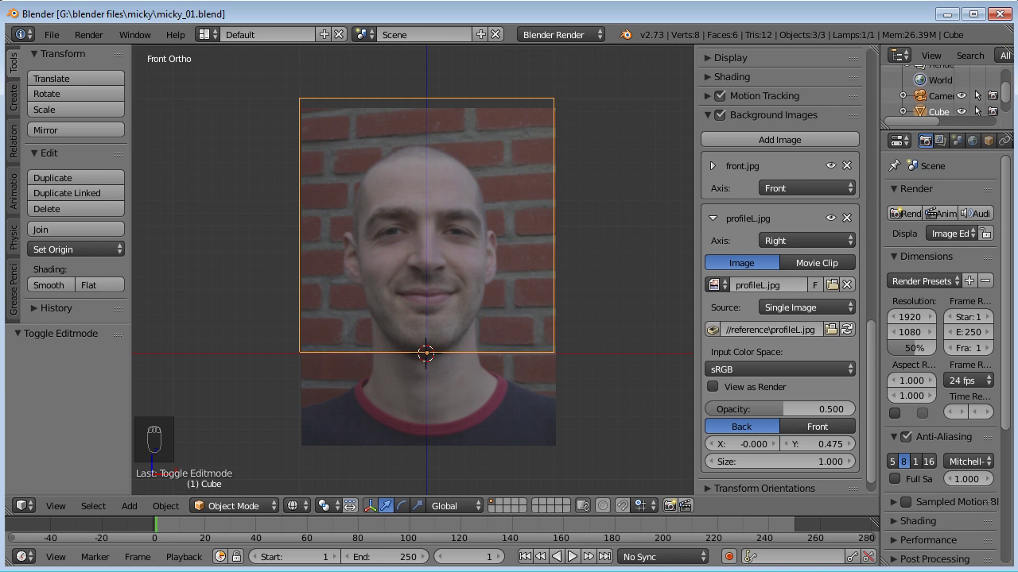
pyautogui.hotkey('alt', 'Tab')
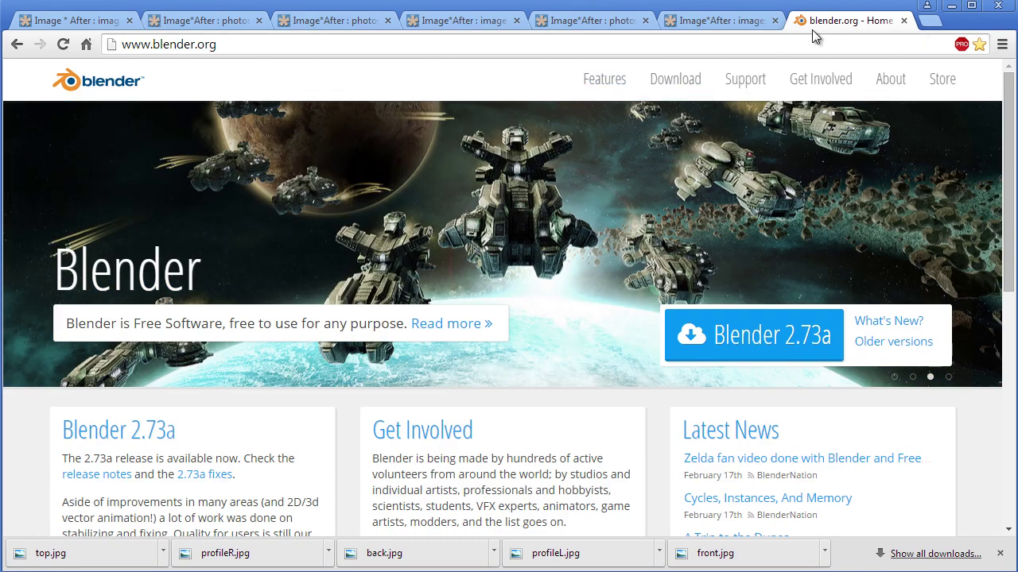
pyautogui.click(754, 49)
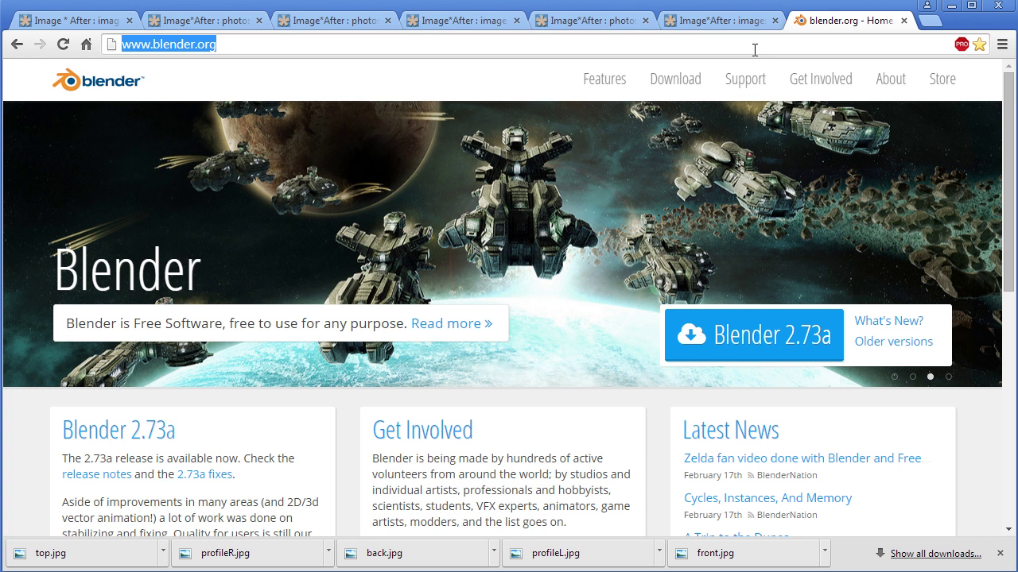
pyautogui.write('3dsdk')
pyautogui.hotkey('ctrl', 'Return')
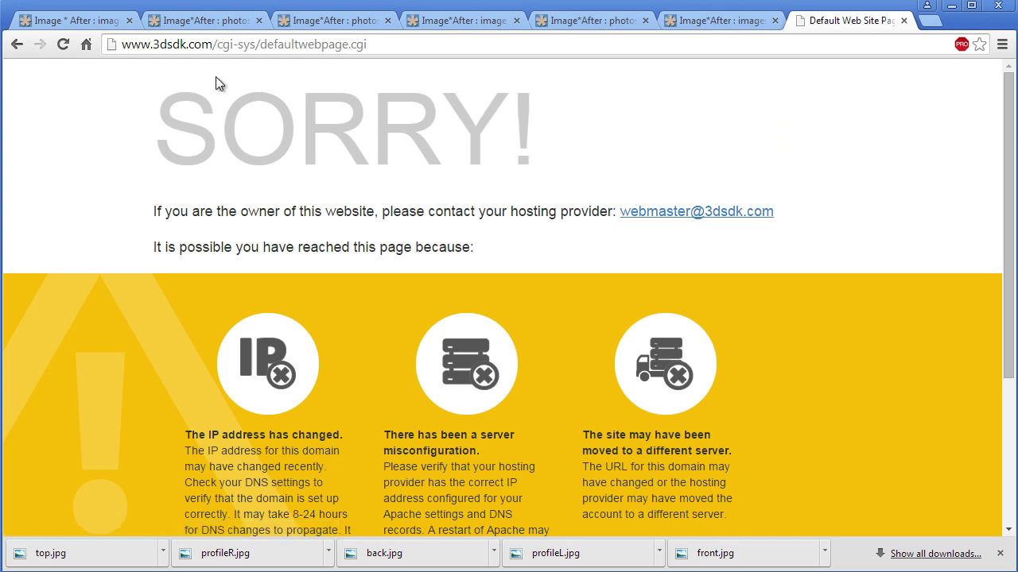
pyautogui.click(86, 45)
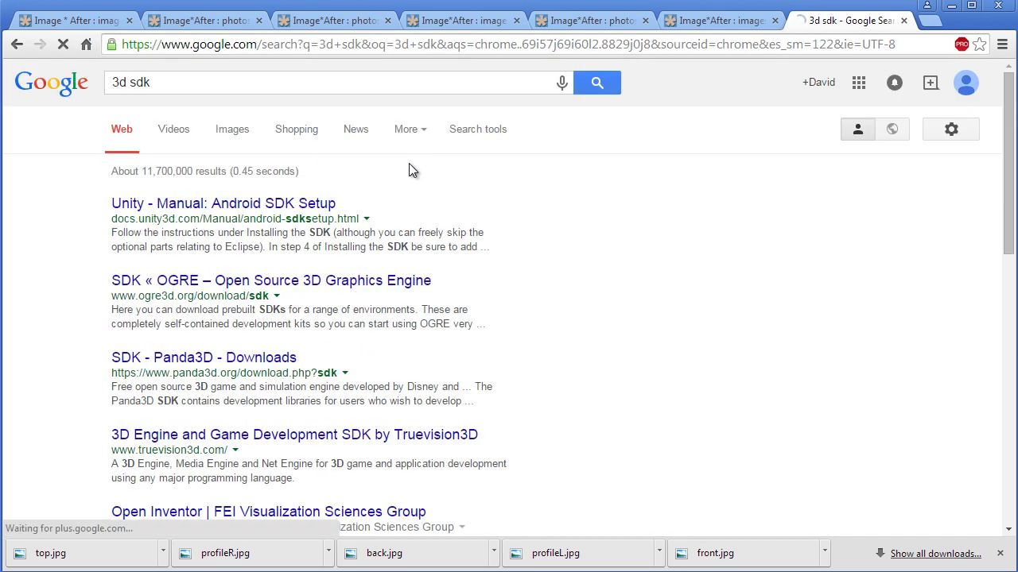
# Search Google for blending life using the suggested query
pyautogui.tripleClick(213, 86)
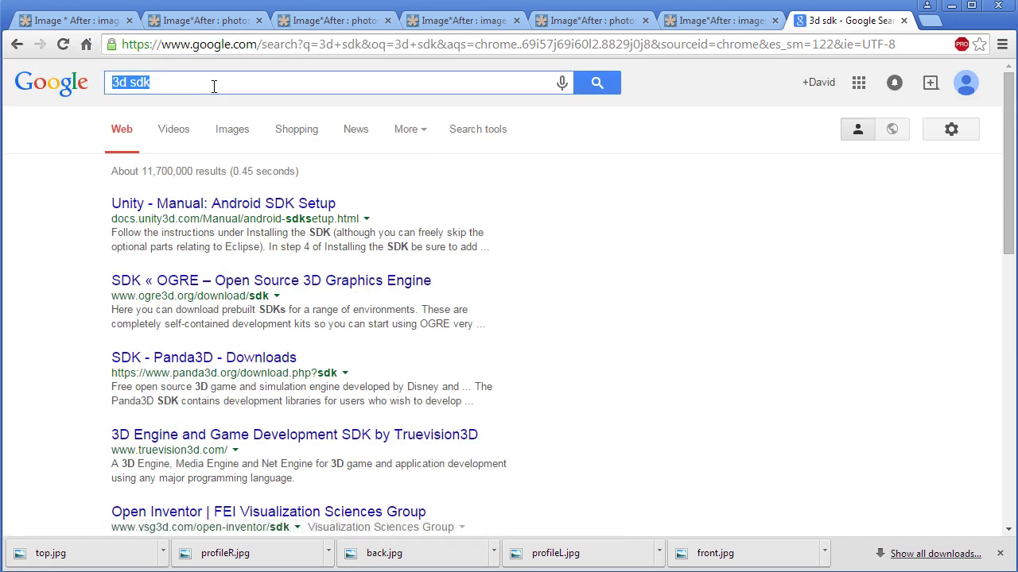
pyautogui.write('blending')
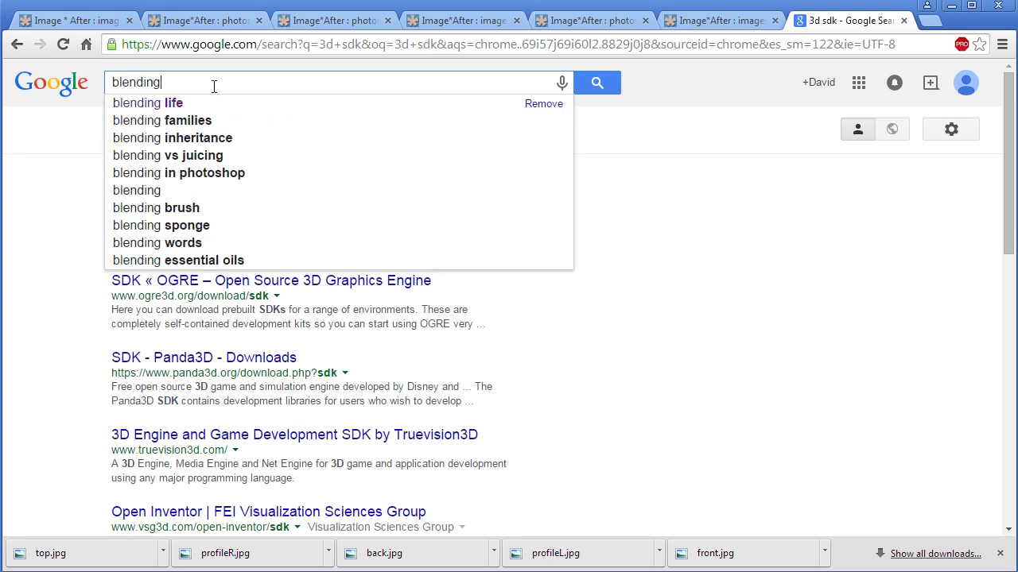
pyautogui.press('Down')
pyautogui.press('Return')
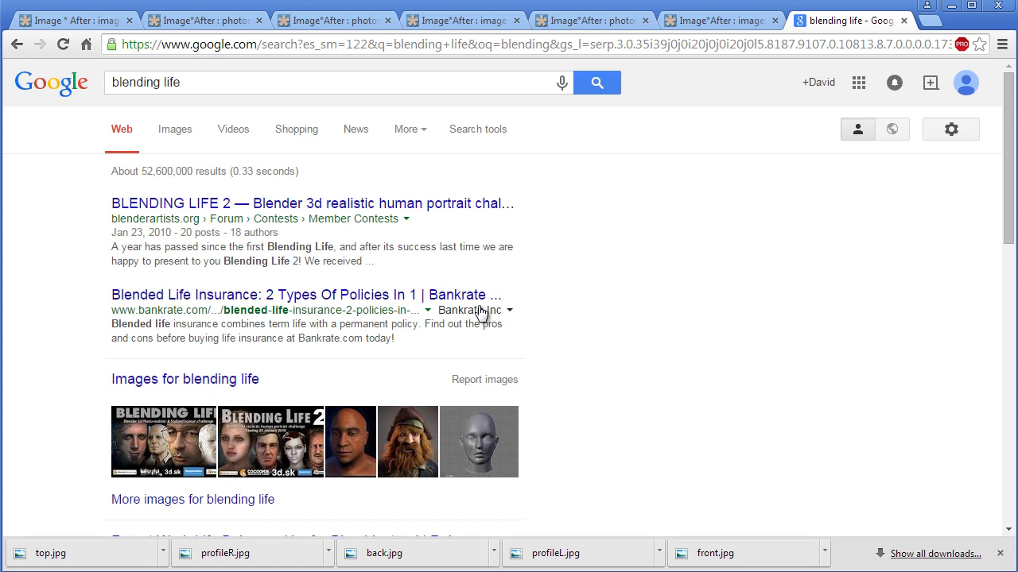
# Open the BLENDING LIFE 2 thread on blenderartists.org and follow the 3d.sk link in its first-prize list
pyautogui.click(453, 205)
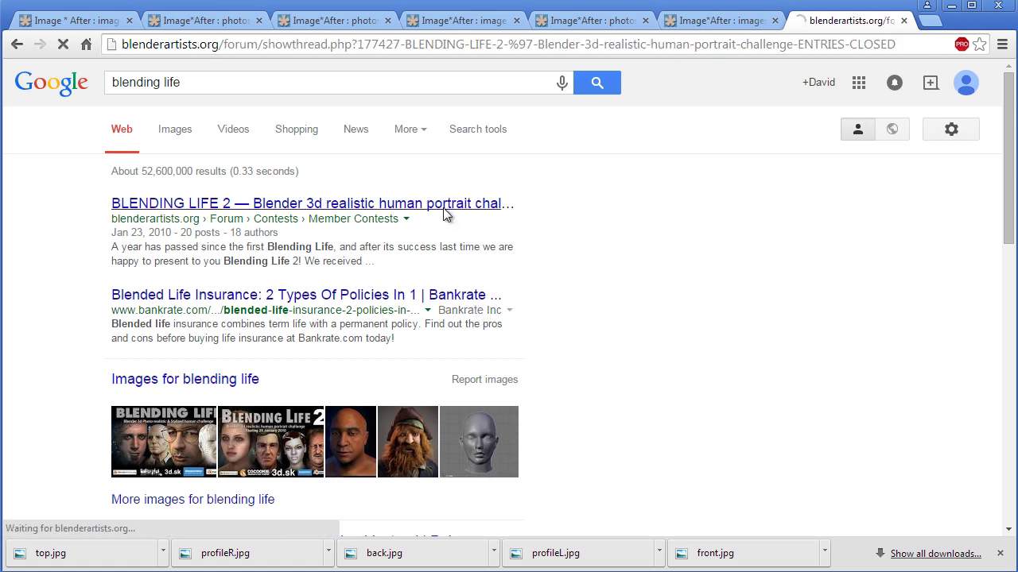
pyautogui.scroll(-6, 501, 243)
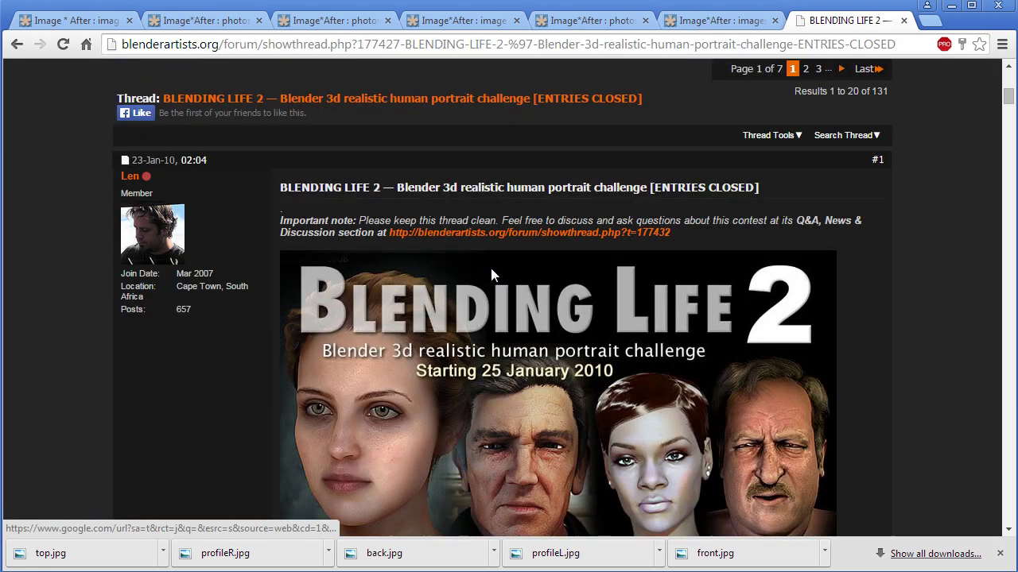
pyautogui.scroll(-5, 491, 268)
pyautogui.scroll(-9, 558, 251)
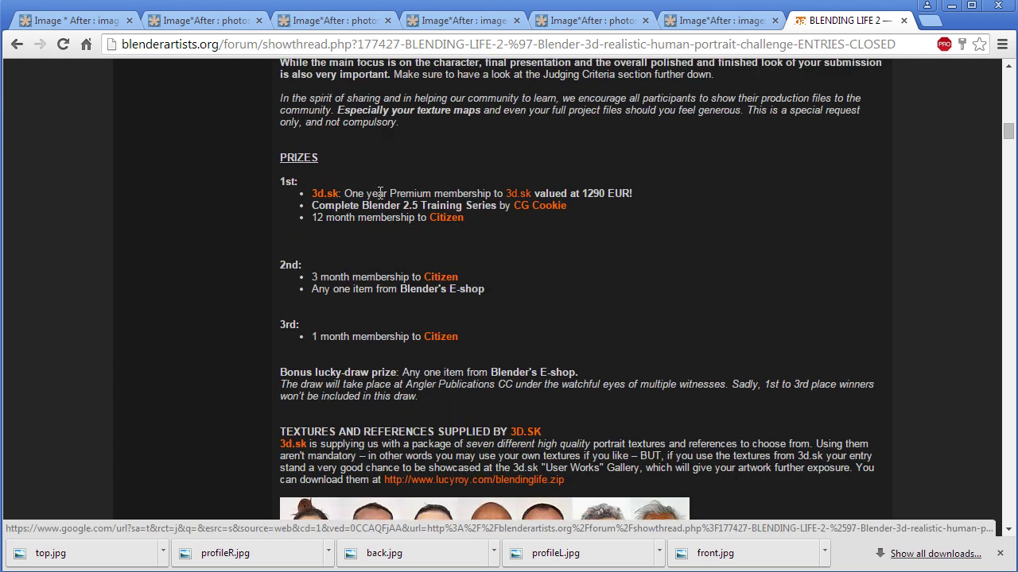
pyautogui.click(322, 194)
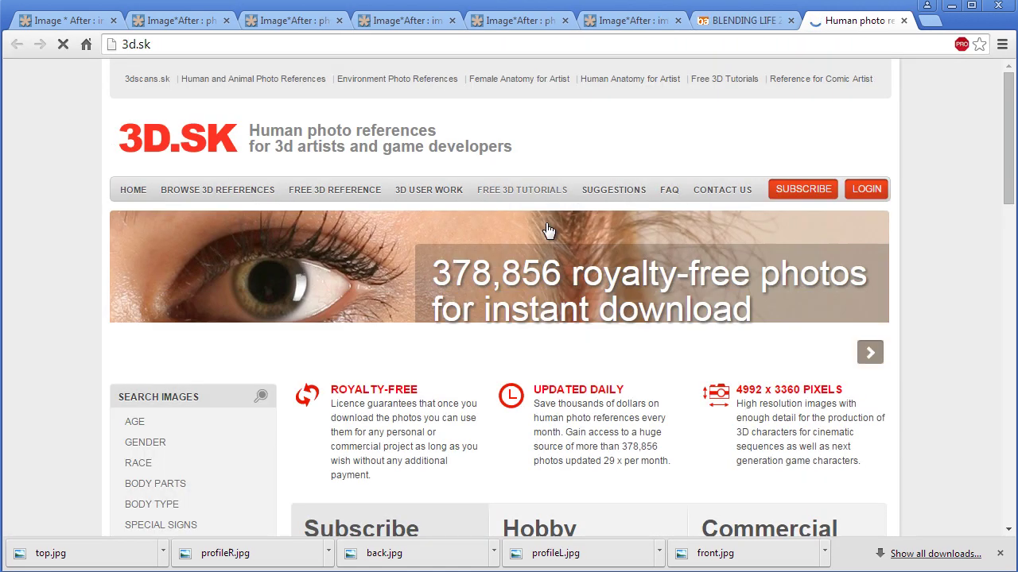
# Look through the 3d.sk home page, examining its membership plans, image search categories, subscription contents and client list
pyautogui.scroll(-3, 426, 293)
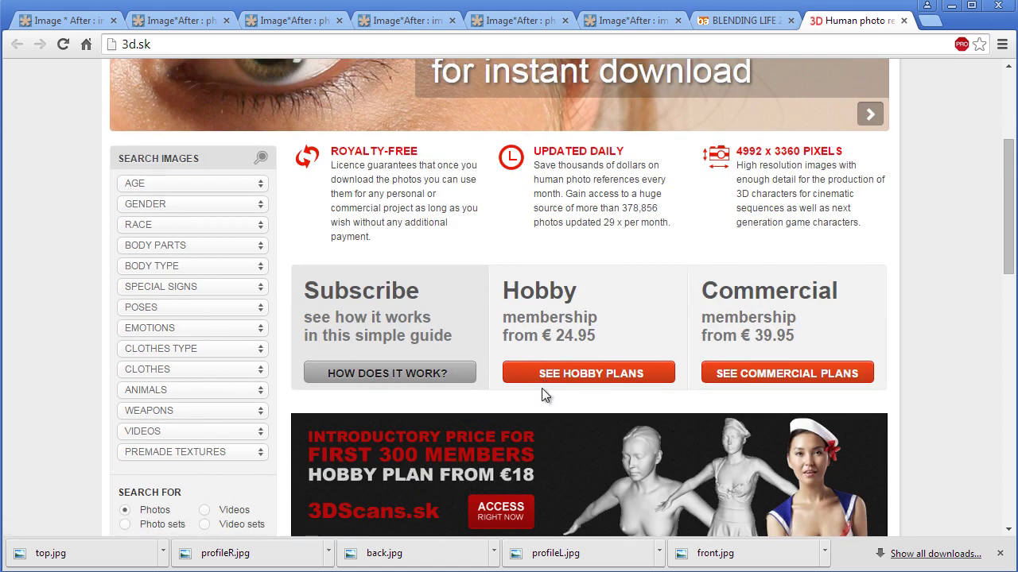
pyautogui.scroll(-4, 527, 286)
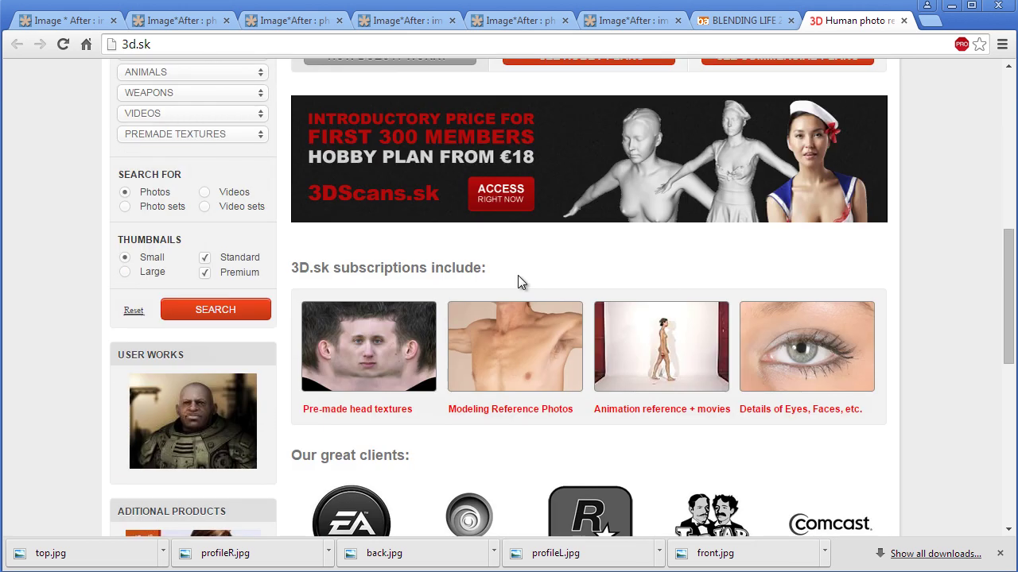
pyautogui.scroll(-7, 517, 275)
pyautogui.scroll(15, 515, 273)
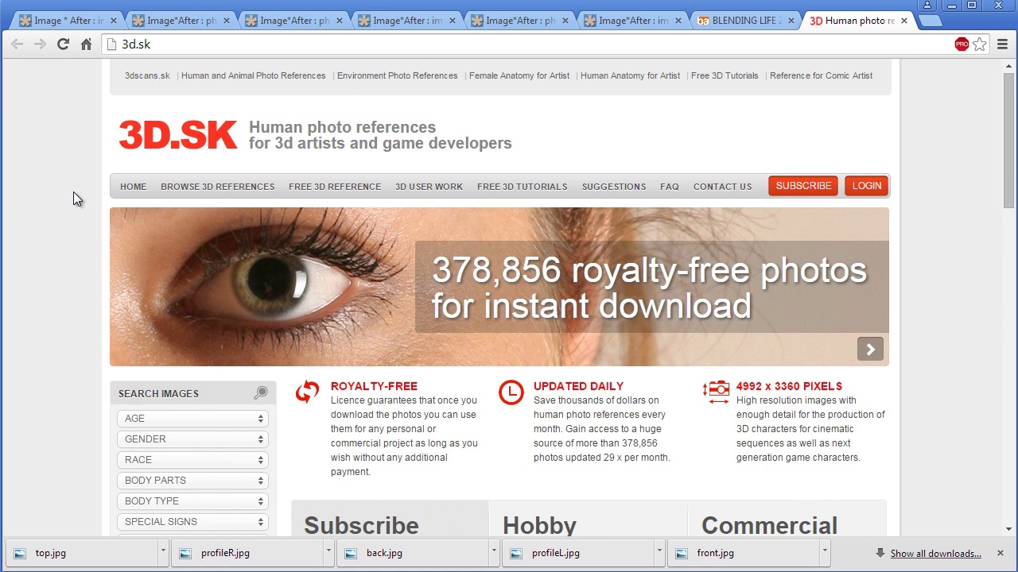
pyautogui.scroll(-2, 182, 296)
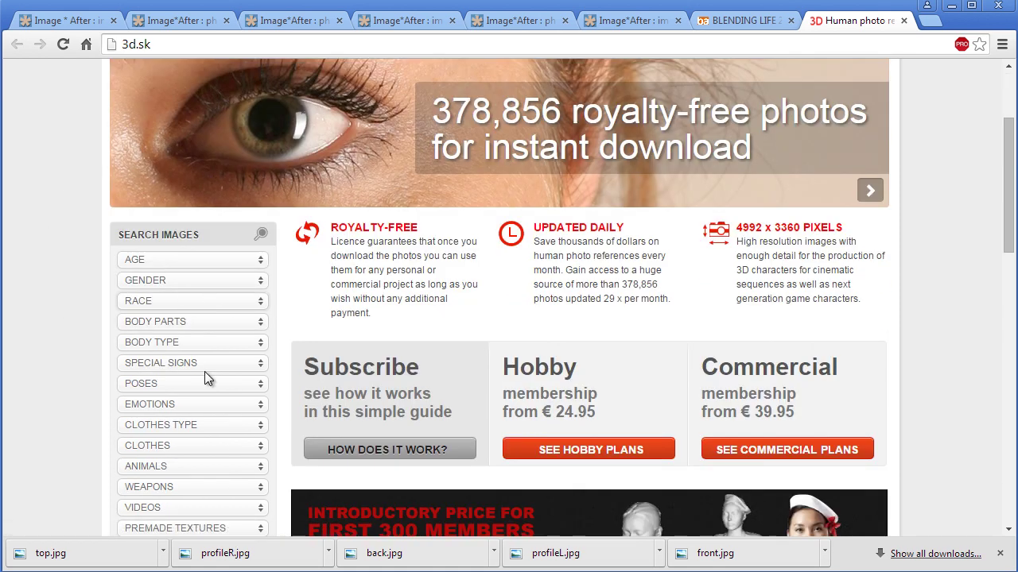
pyautogui.scroll(2, 204, 371)
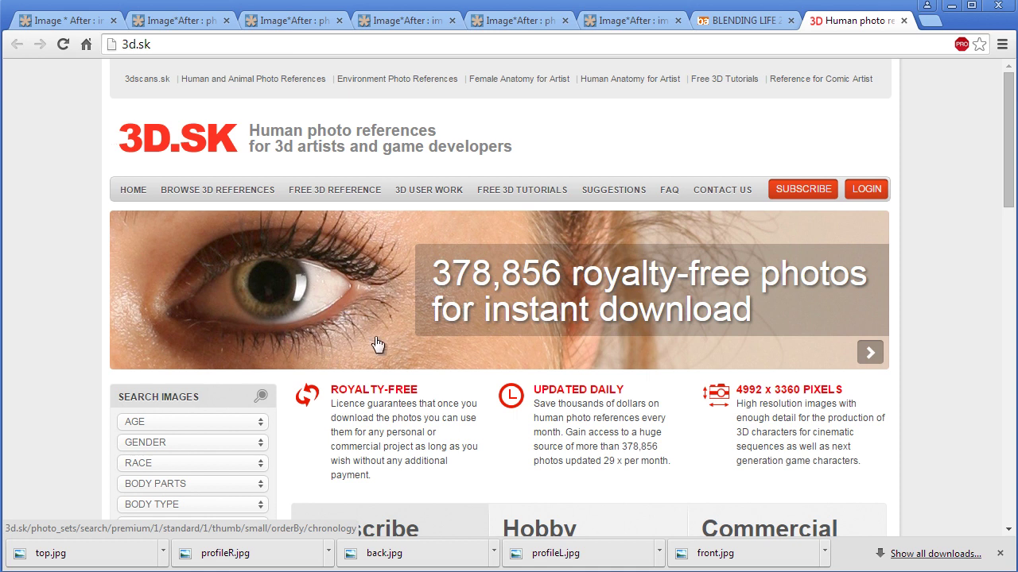
pyautogui.scroll(-3, 315, 309)
pyautogui.scroll(-8, 314, 308)
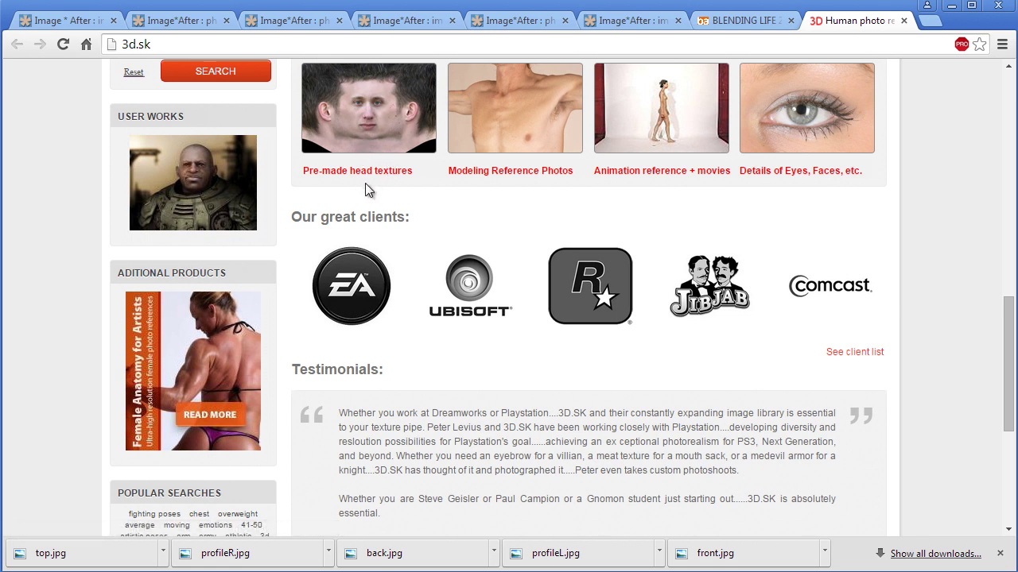
pyautogui.scroll(-3, 365, 182)
pyautogui.scroll(8, 369, 190)
pyautogui.scroll(5, 368, 191)
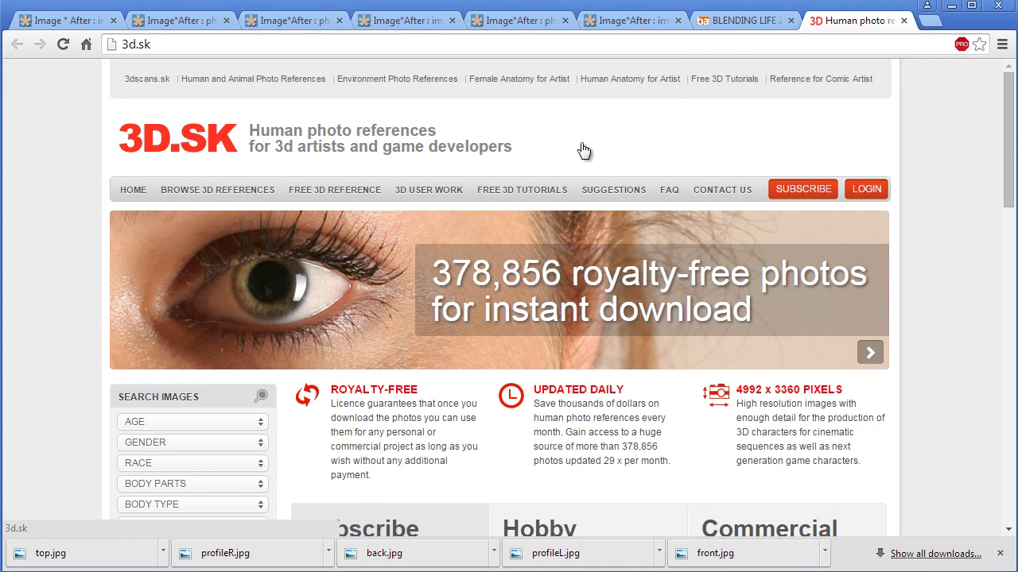
# Revisit the BLENDING LIFE 2 thread, the front face photo on Image*After and the 3d.sk page, and return to Blender
pyautogui.click(759, 22)
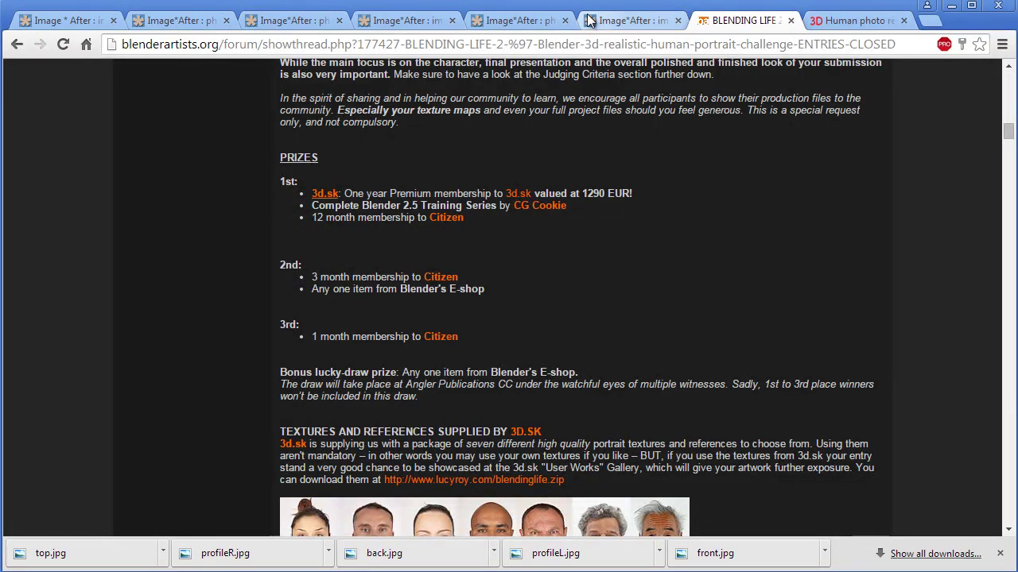
pyautogui.click(612, 22)
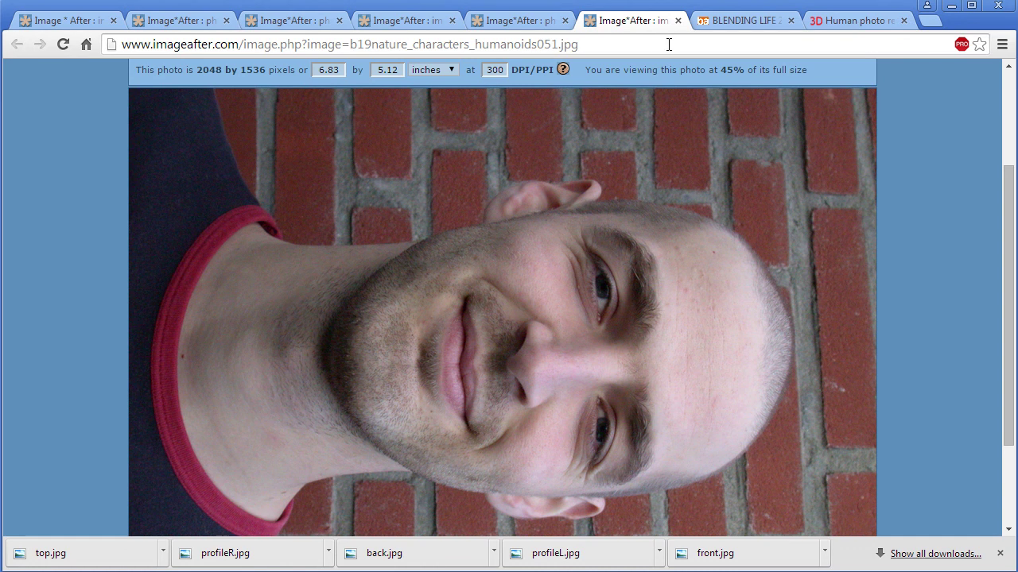
pyautogui.click(854, 21)
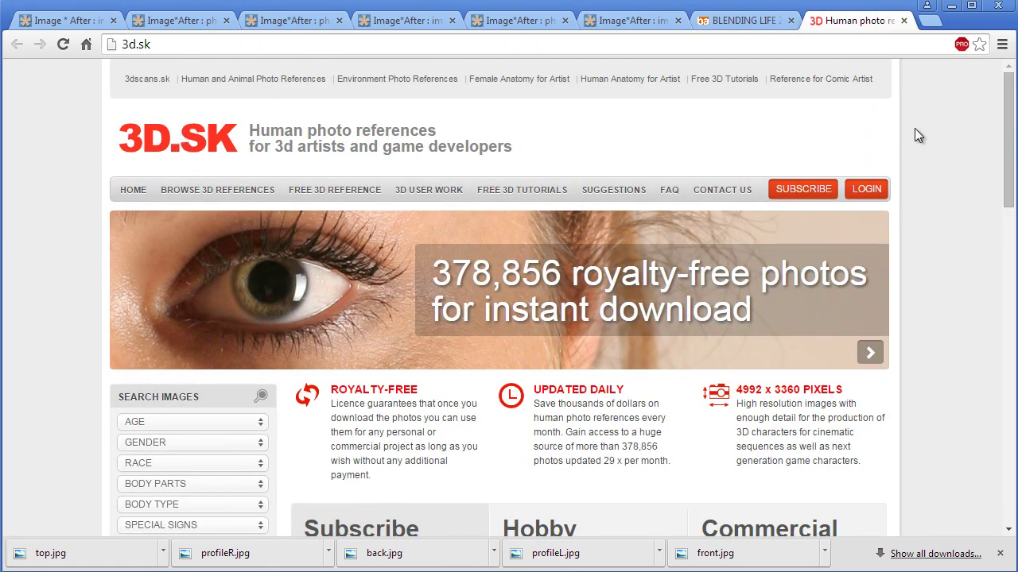
pyautogui.click(951, 5)
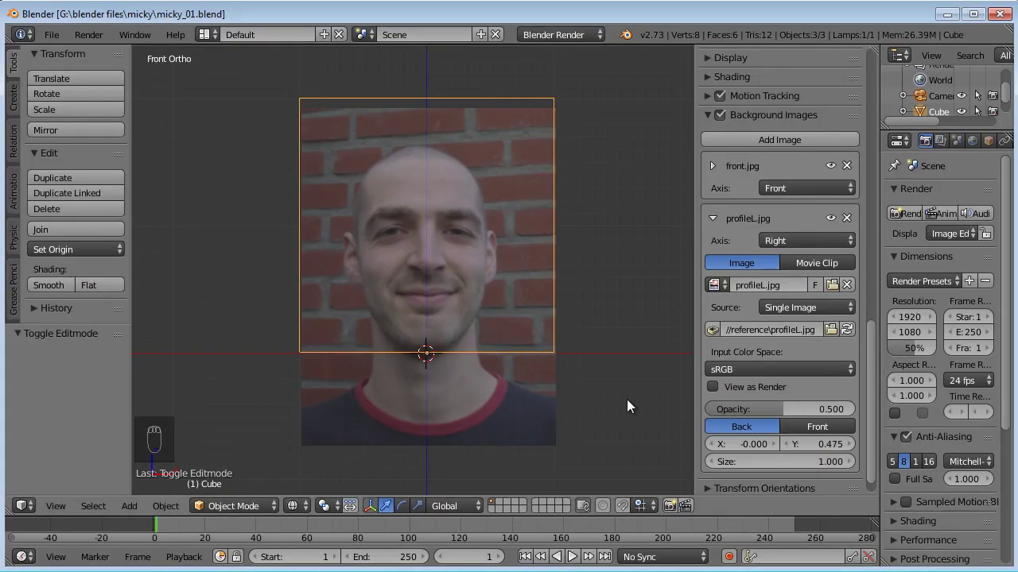